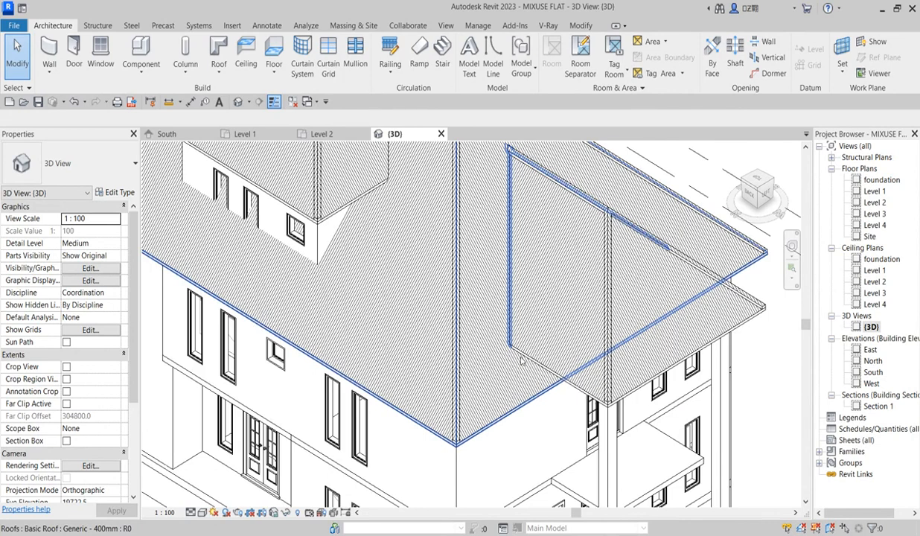
scroll(491, 342, down, 3)
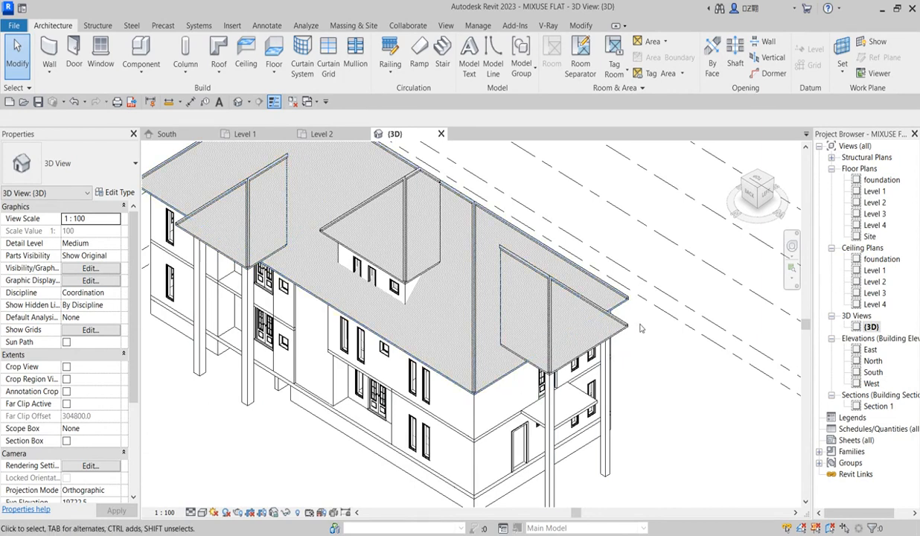
scroll(422, 337, down, 2)
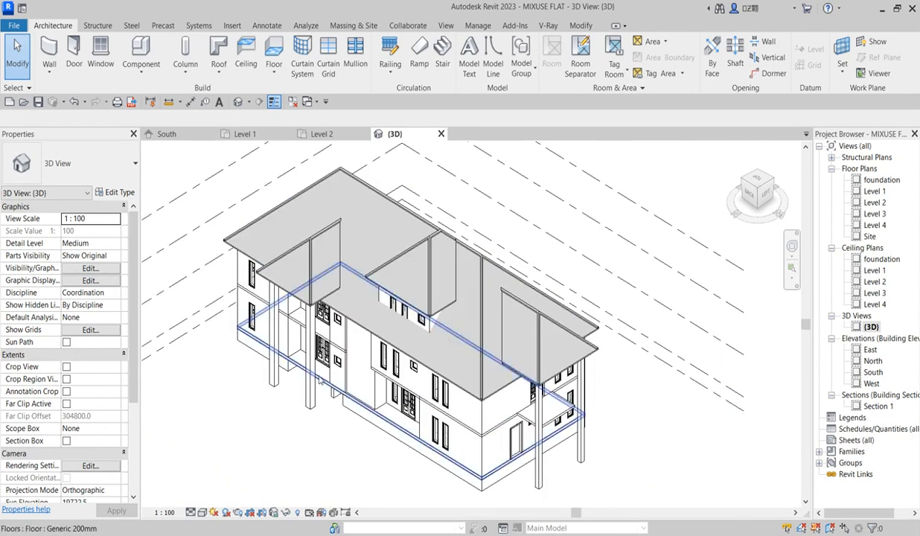
scroll(347, 415, up, 2)
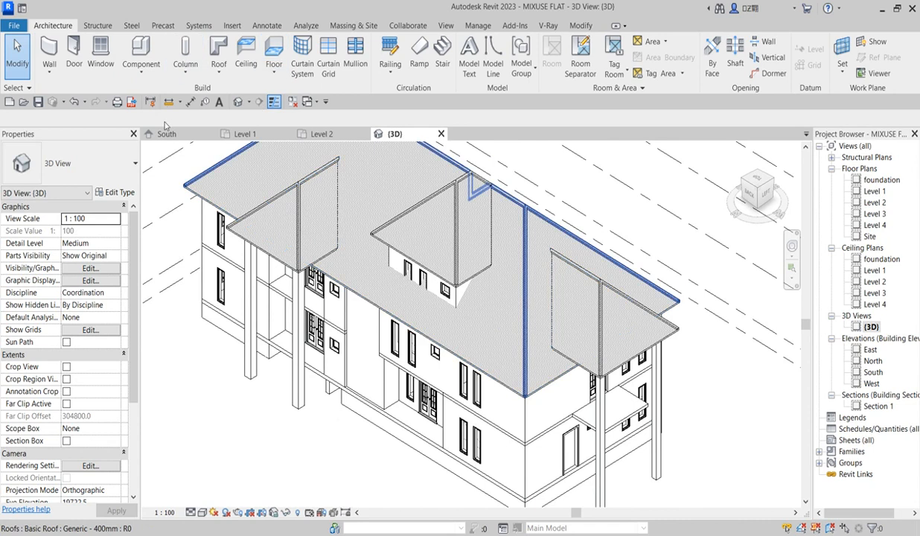
click(580, 27)
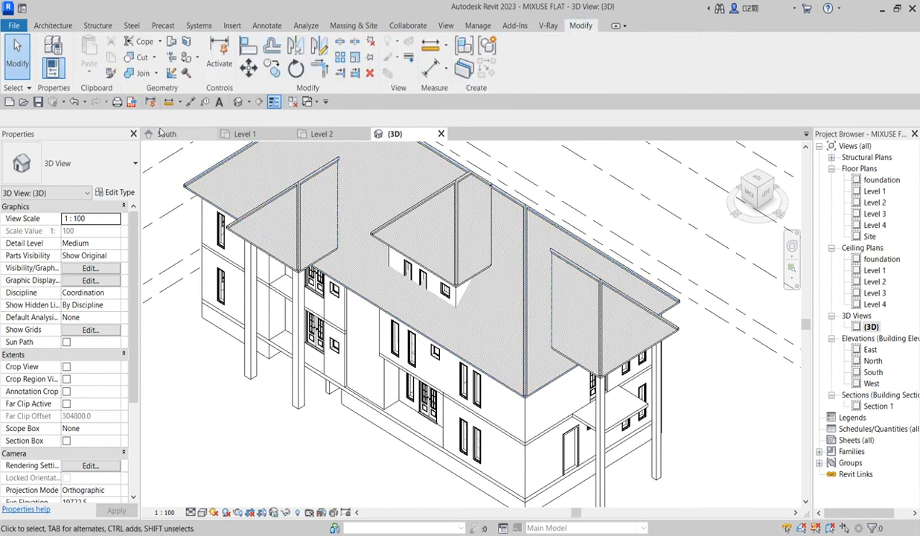
click(231, 335)
click(364, 422)
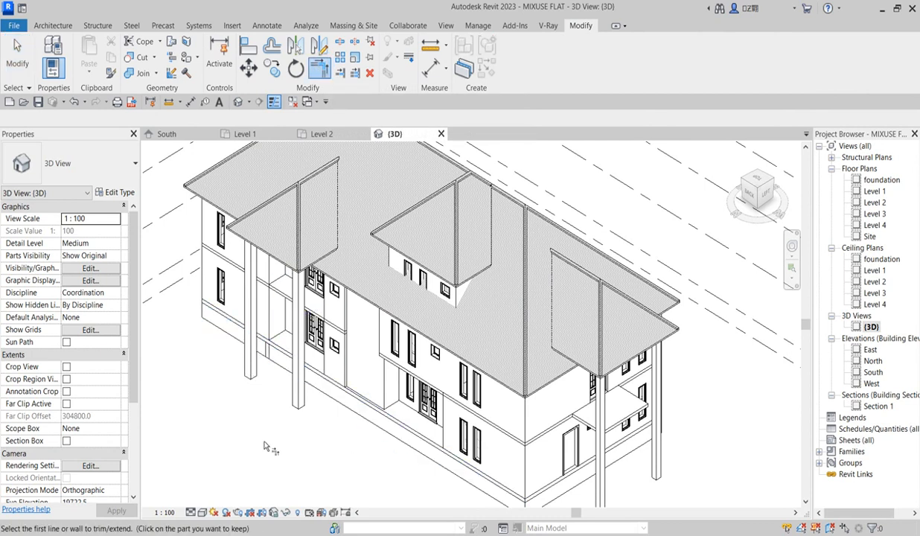
scroll(551, 392, down, 2)
right_click(583, 237)
click(584, 227)
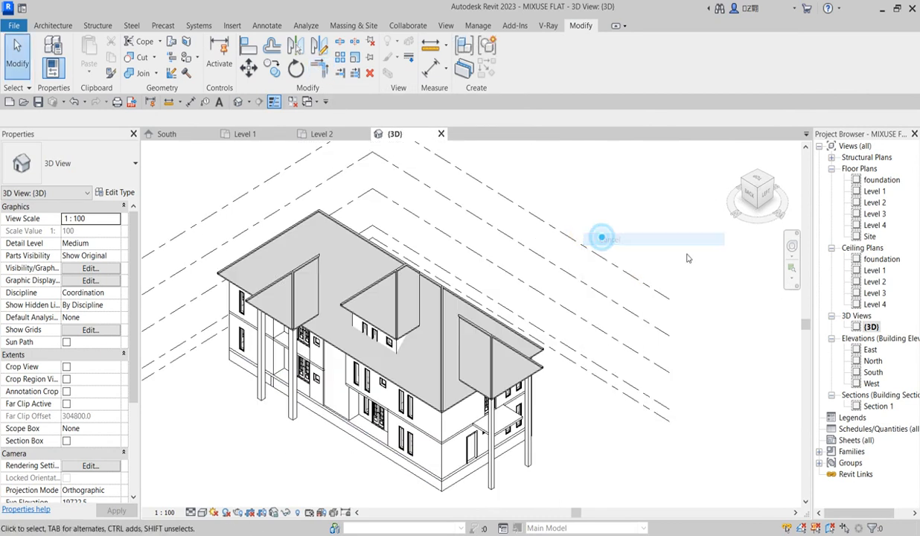
View the roof layout in the Site plan and open the Level 4 floor plan
double_click(869, 236)
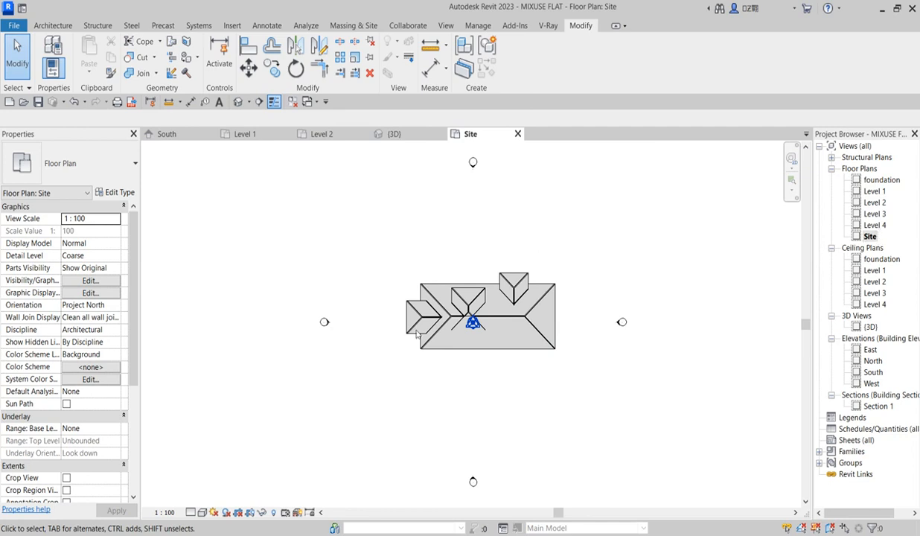
scroll(634, 311, up, 2)
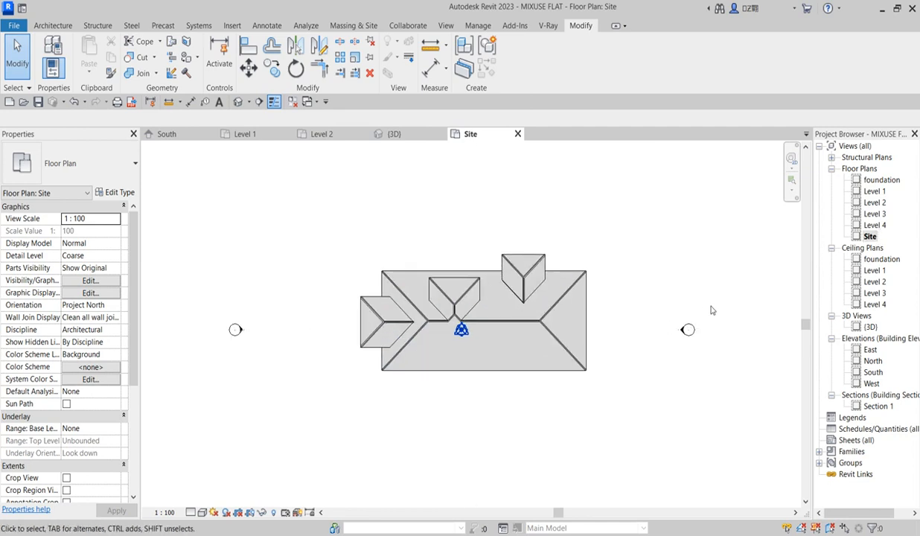
double_click(874, 225)
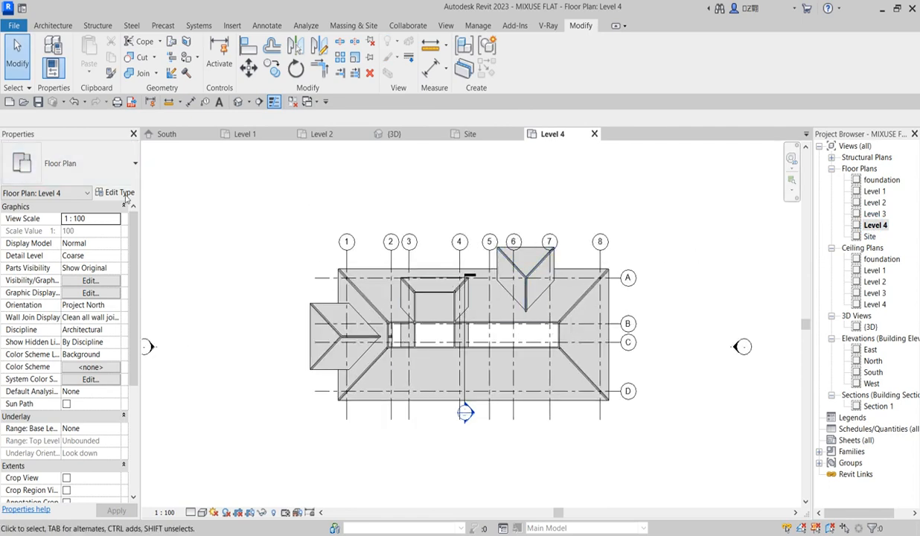
Create an in-place model component in the Roofs category and name it facial
click(51, 25)
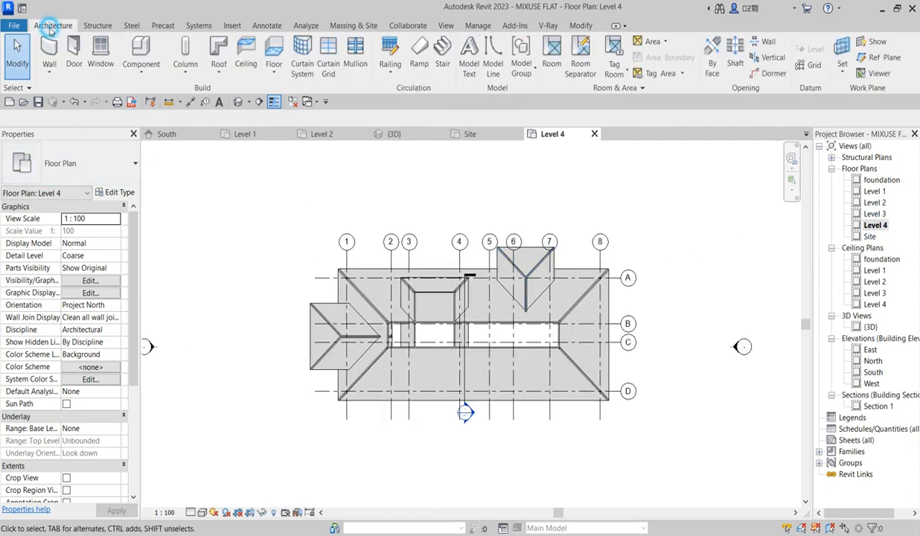
click(134, 72)
click(157, 123)
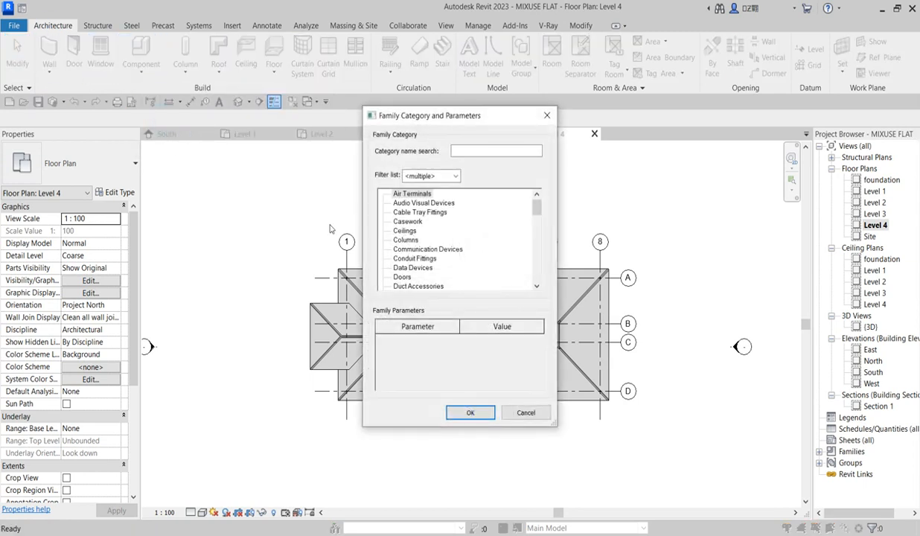
scroll(465, 259, down, 10)
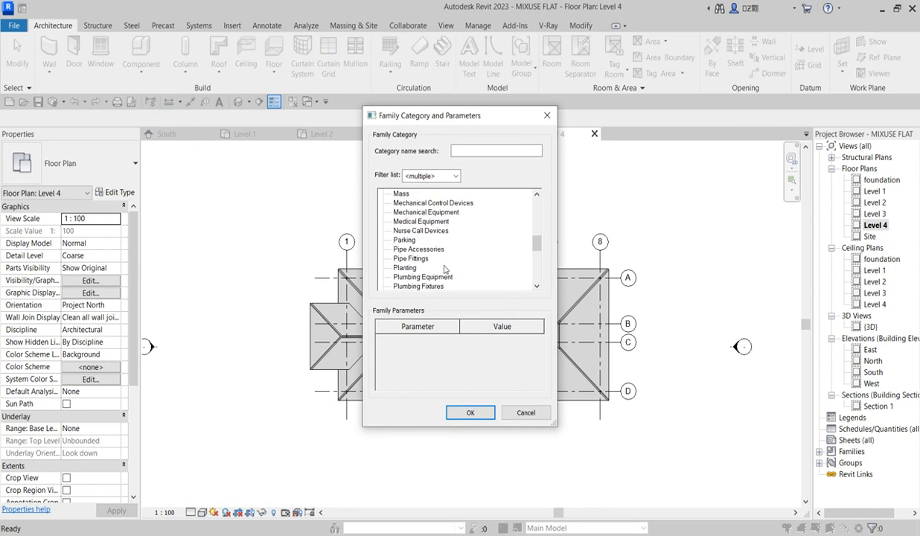
scroll(444, 269, down, 3)
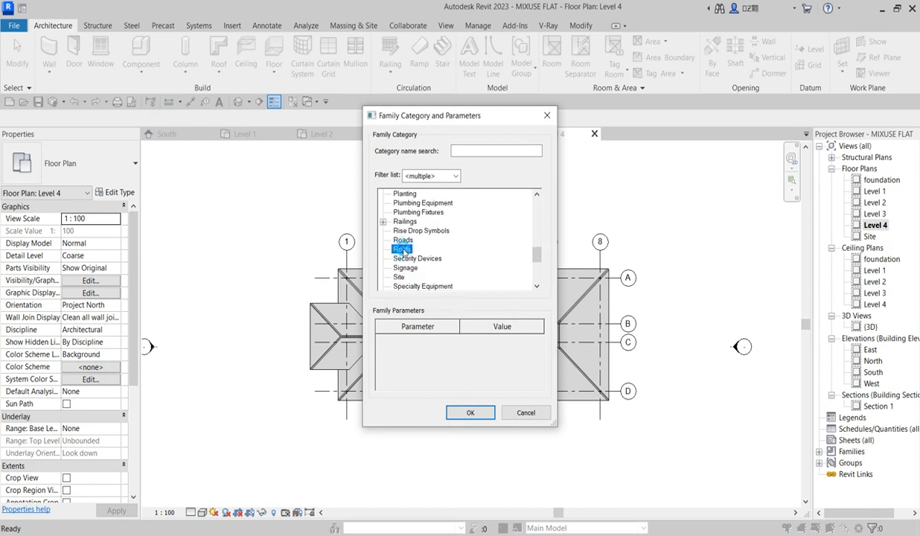
click(468, 414)
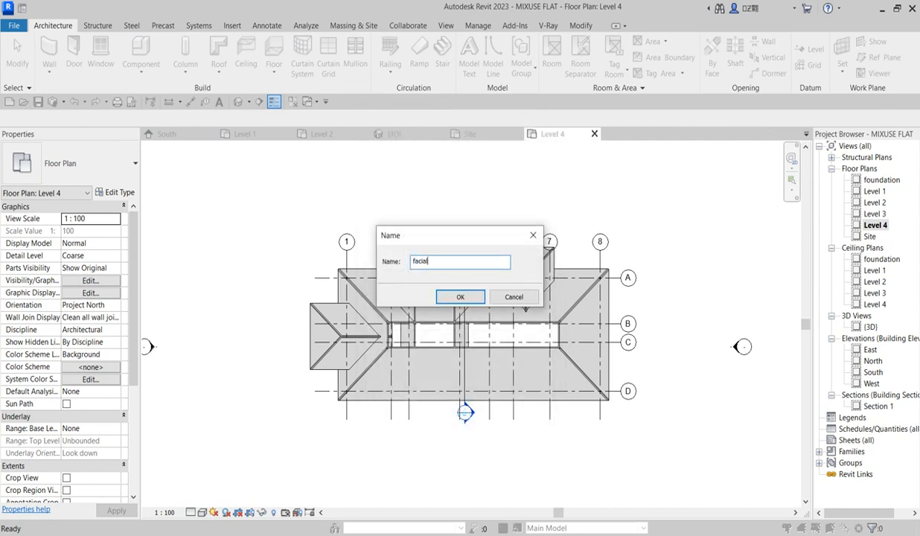
click(462, 298)
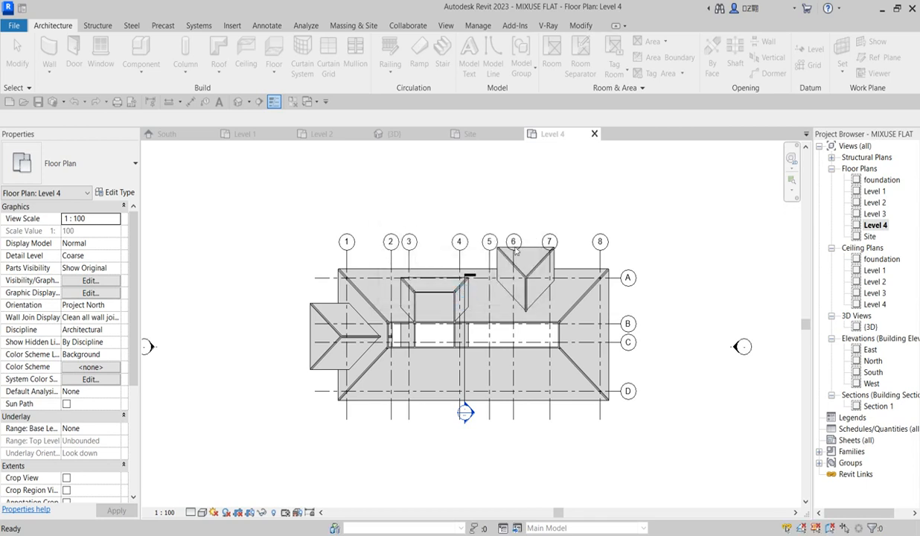
Start a sweep and sketch its path by picking the four outer edges of the main roof, finishing the path
scroll(480, 266, up, 2)
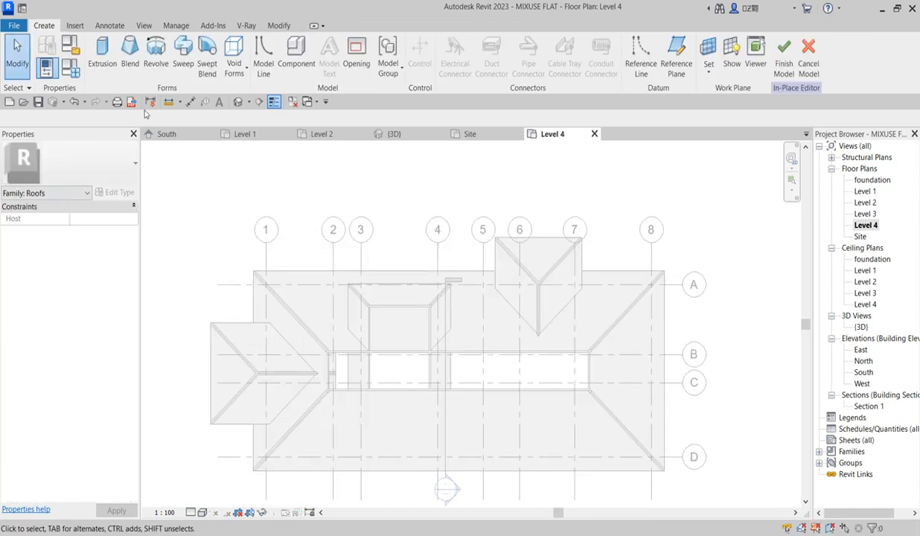
click(183, 53)
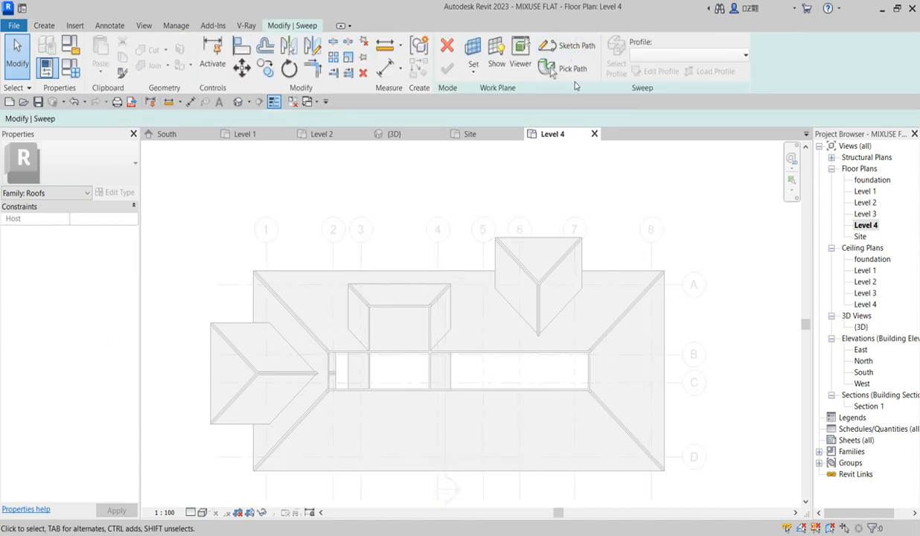
click(573, 45)
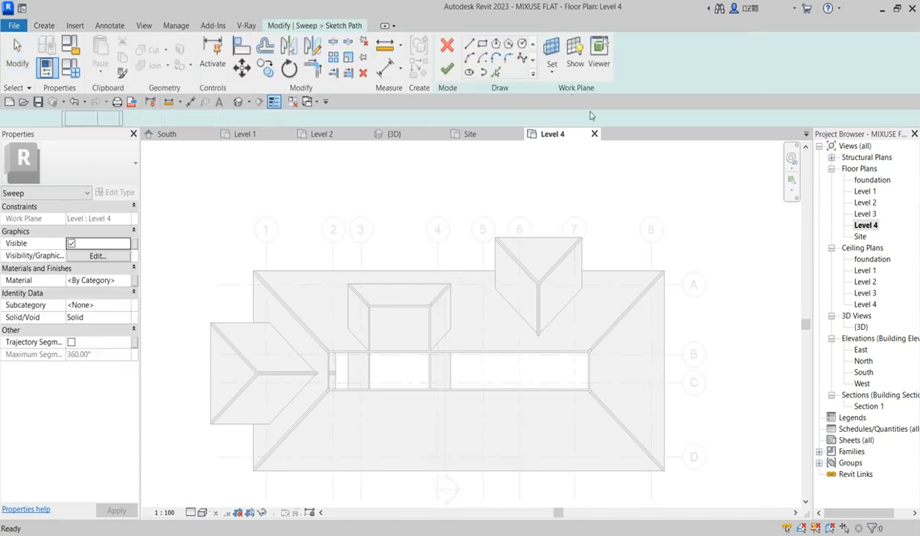
click(495, 72)
click(353, 271)
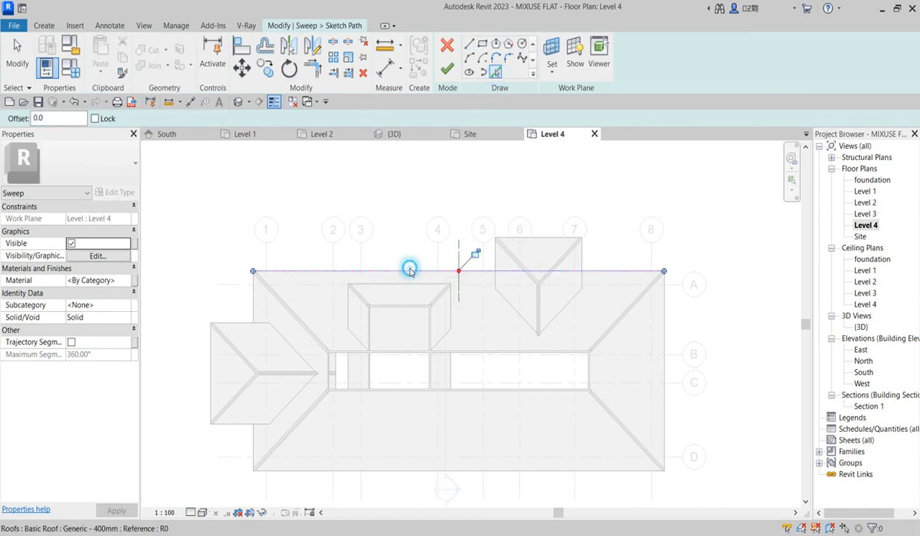
click(252, 305)
scroll(506, 241, down, 2)
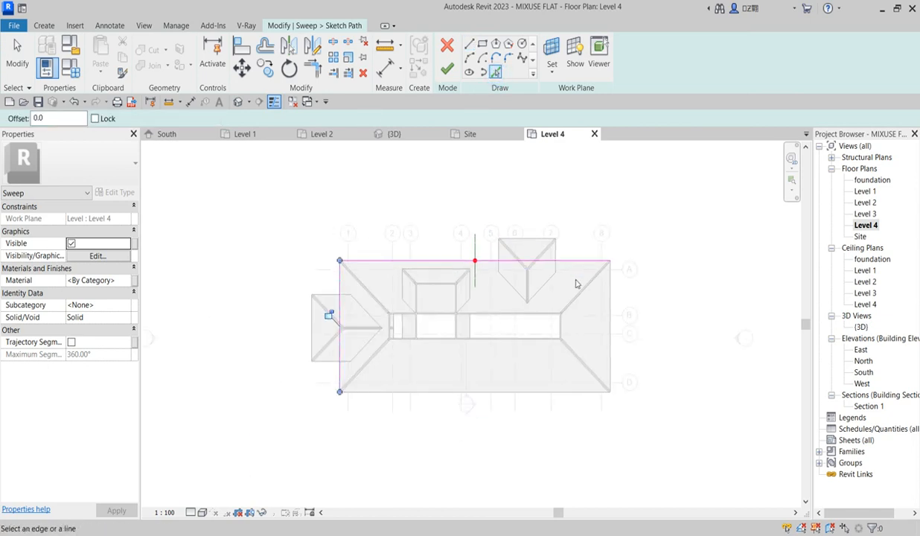
click(519, 391)
scroll(551, 291, up, 2)
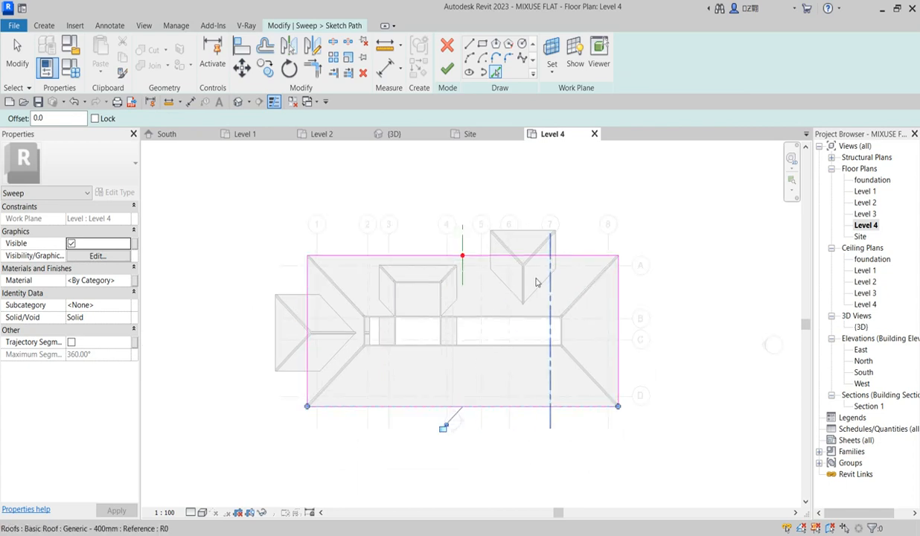
click(444, 71)
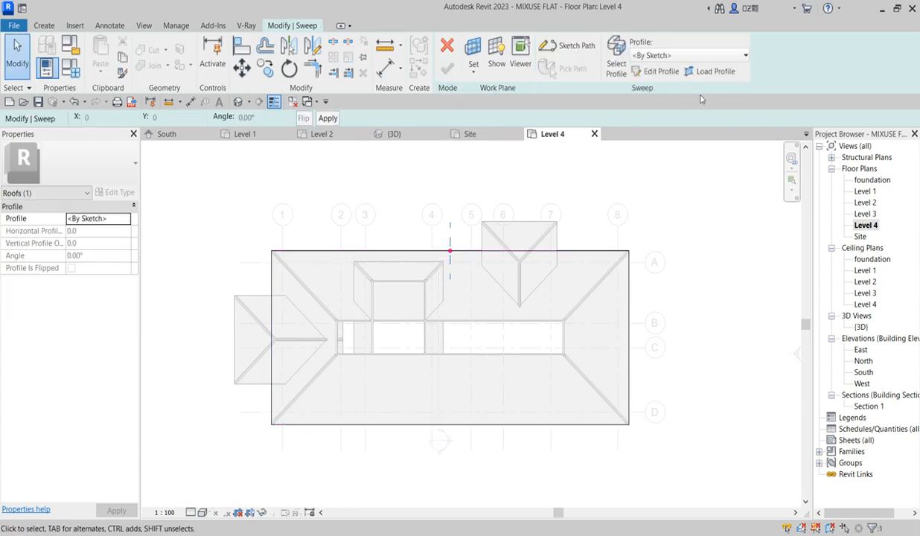
Open the sweep profile for editing in the West elevation, at the lower eave corner of the main roof
click(646, 73)
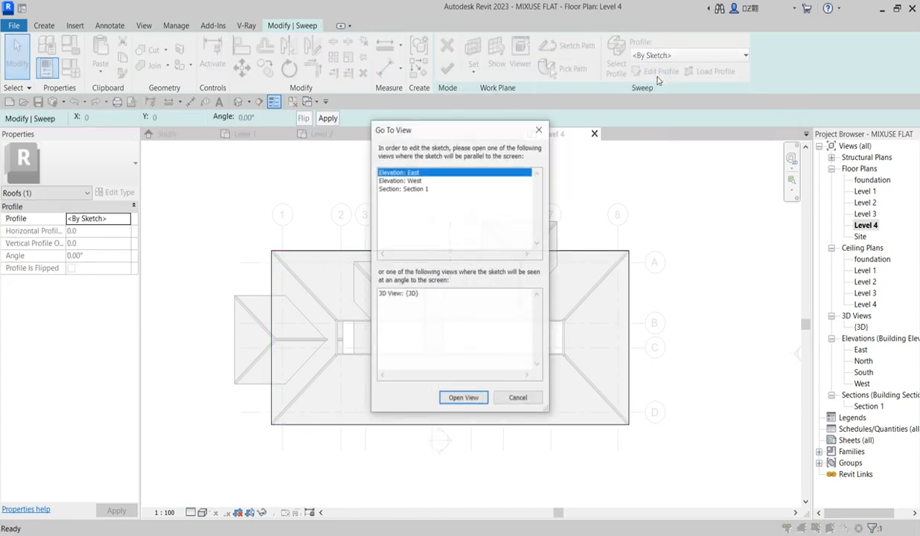
click(413, 181)
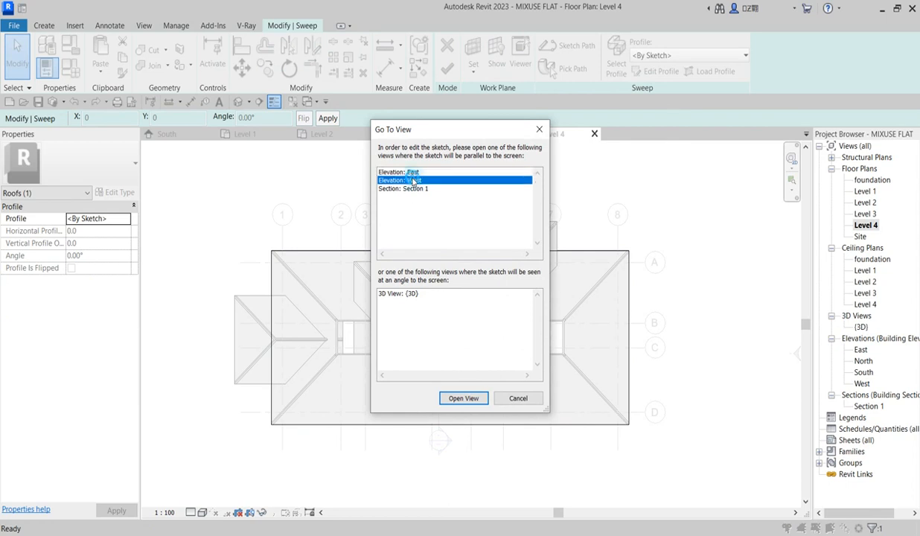
click(469, 399)
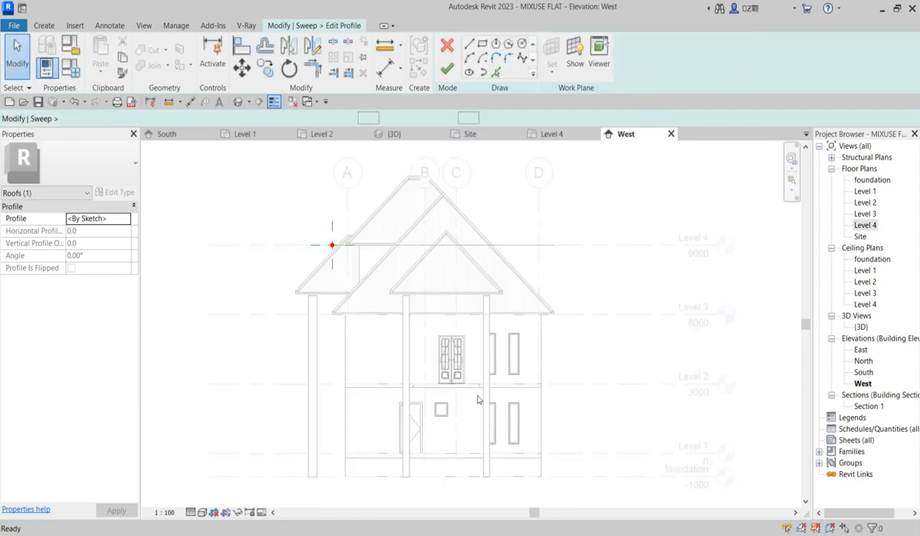
scroll(315, 243, up, 8)
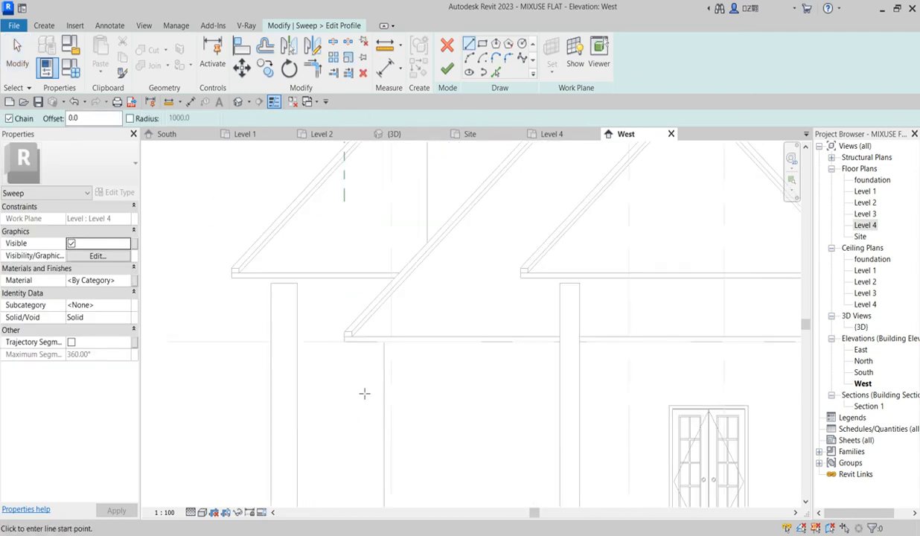
scroll(348, 321, up, 2)
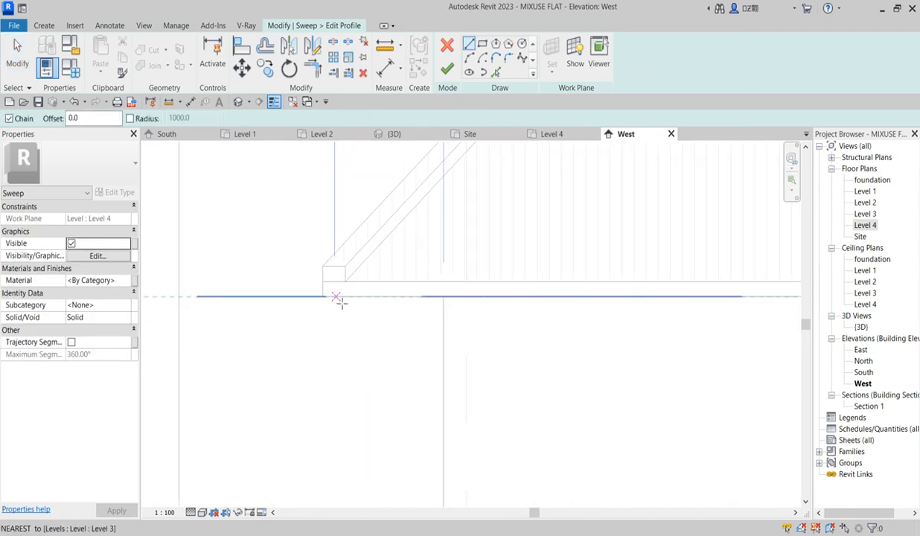
click(335, 297)
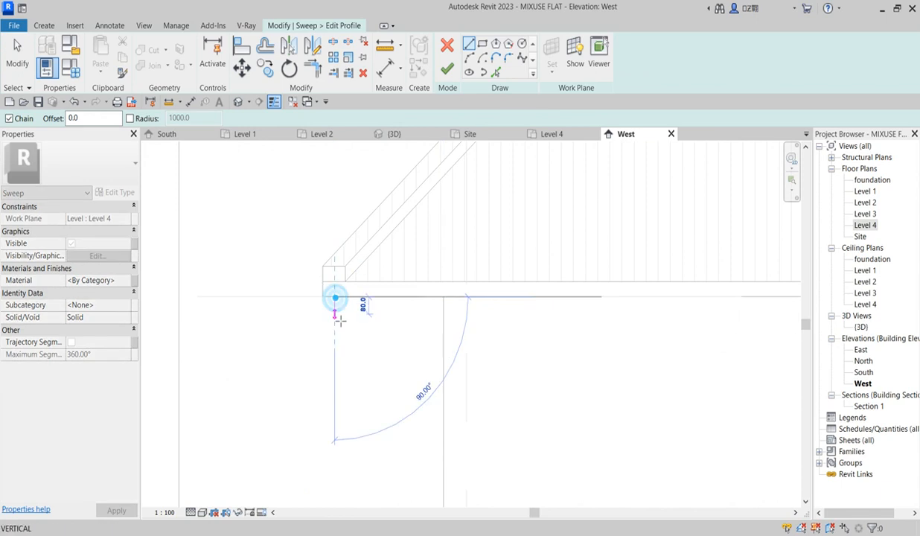
right_click(338, 333)
click(364, 337)
Draw the profile's wall line down from Level 3, a base about 120 mm wide, and a stepped line rising outward toward the eave
click(443, 297)
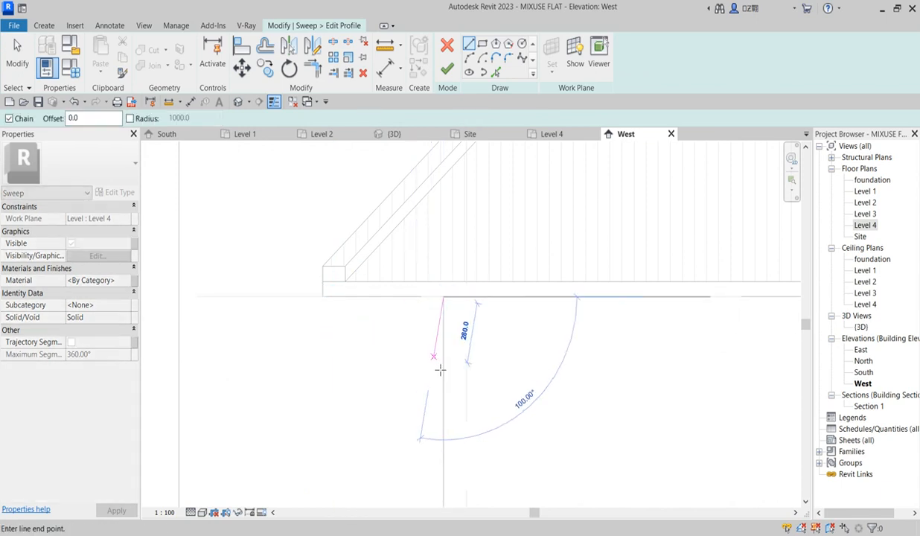
click(445, 379)
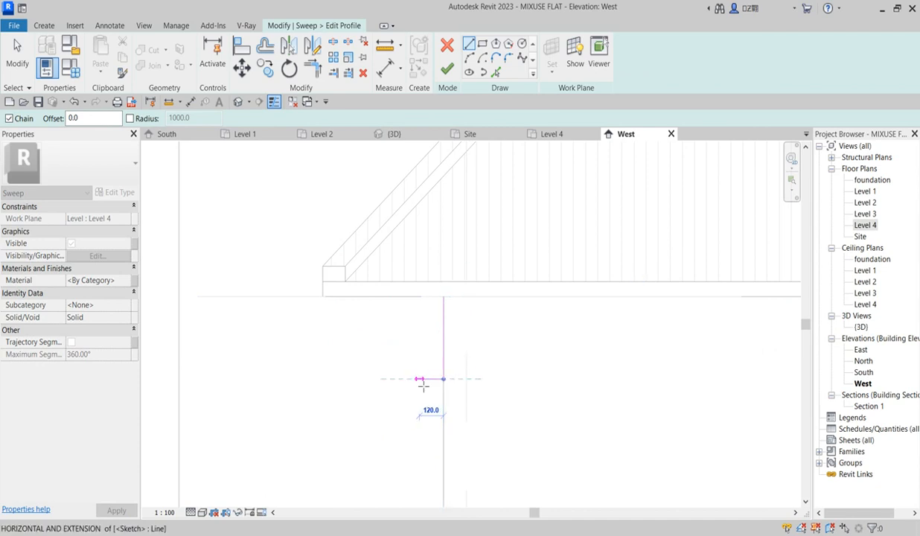
click(419, 379)
click(419, 365)
click(403, 365)
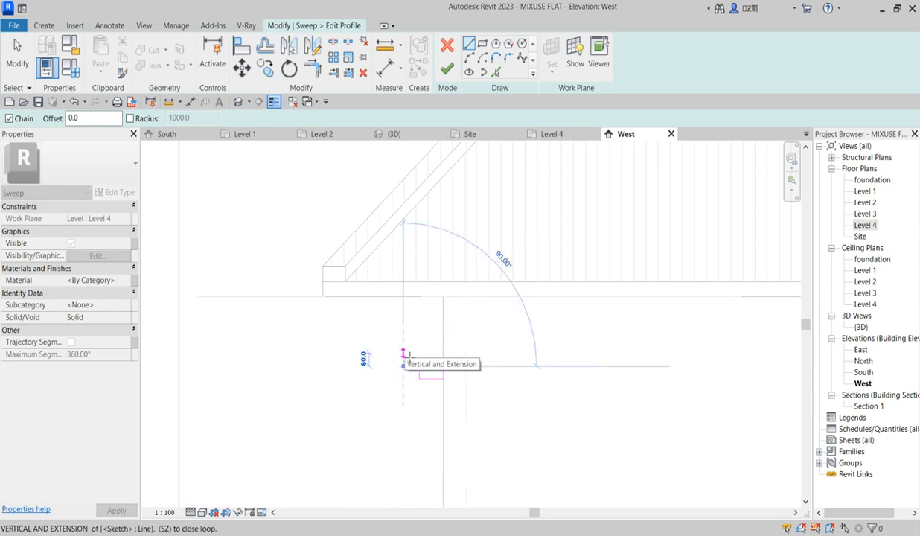
click(403, 349)
click(392, 348)
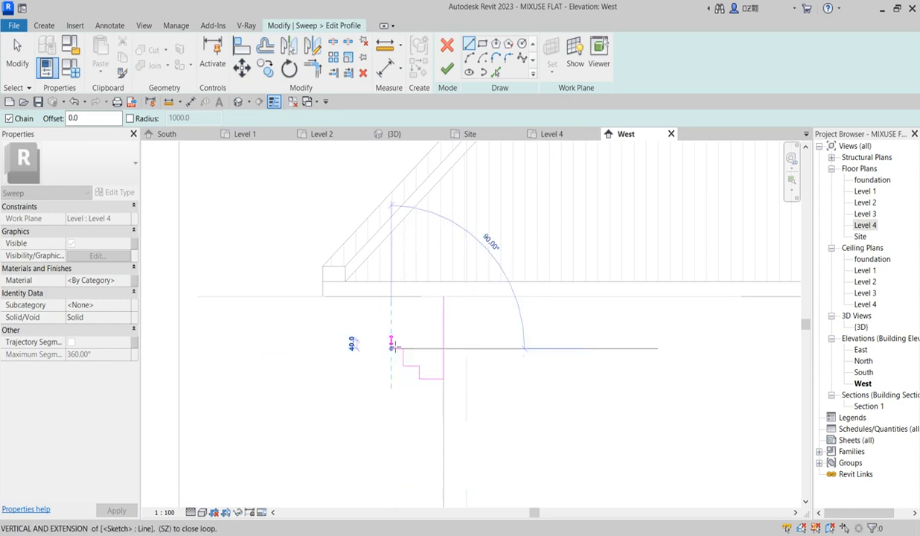
click(391, 340)
right_click(452, 341)
click(489, 347)
Draw a two-step line descending inward from beneath the main roof's eave at Level 3, with a first drop of about 40 mm
click(329, 298)
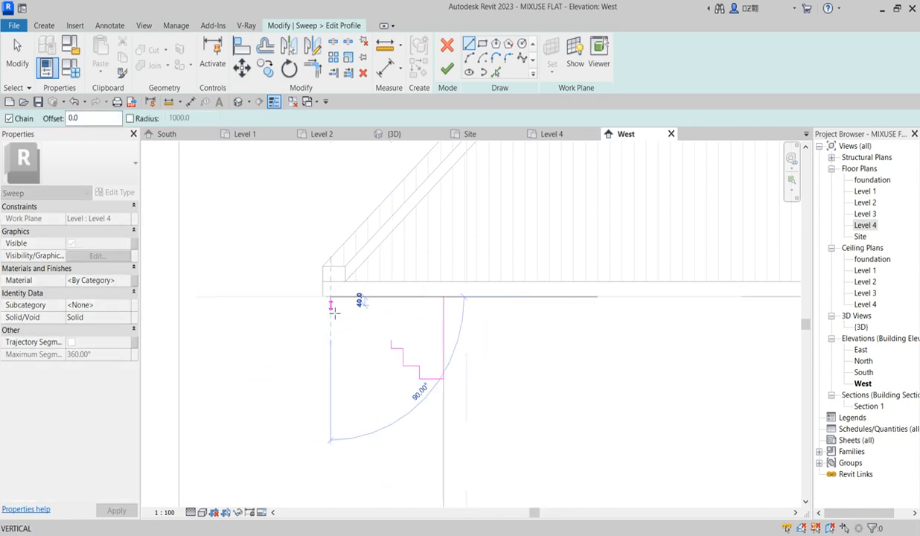
click(330, 307)
click(347, 307)
click(348, 316)
click(359, 314)
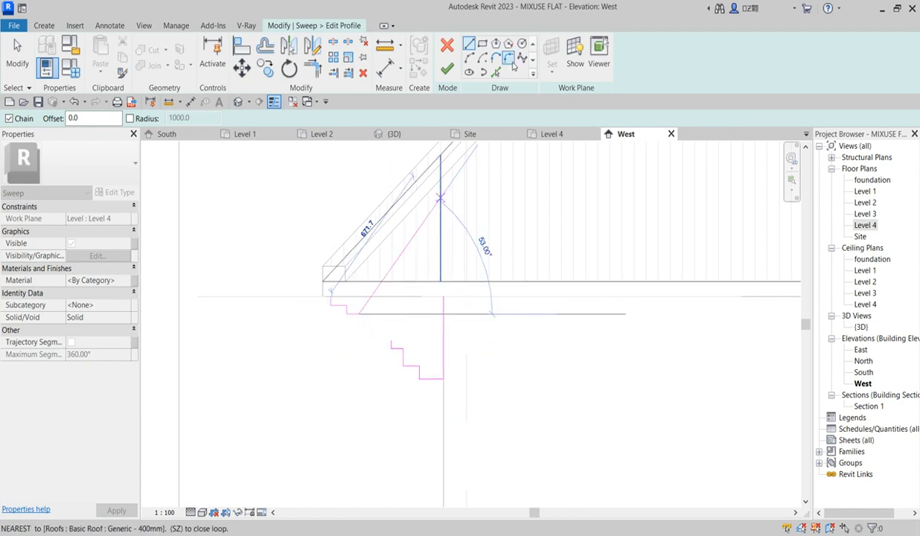
Draw an arc joining the upper two-step line to the lower stepped line of the sweep profile
click(469, 57)
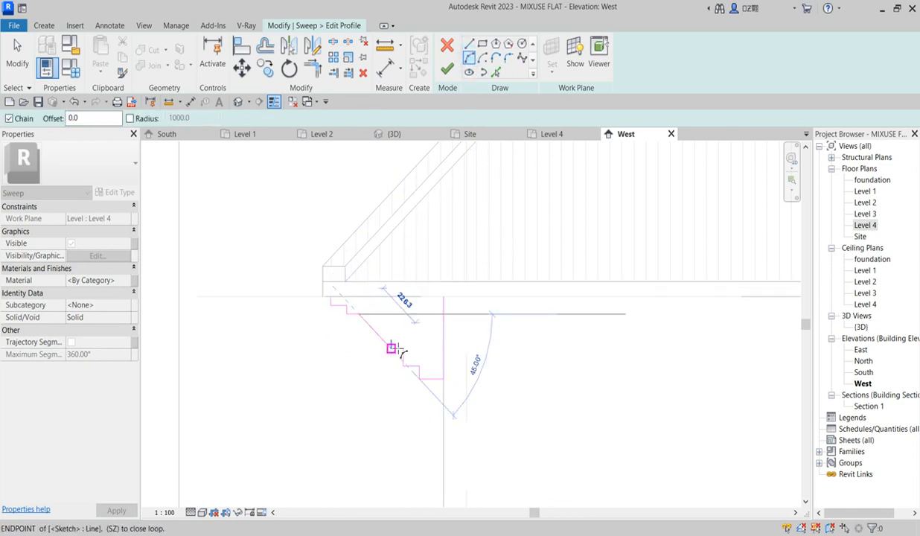
scroll(392, 346, up, 4)
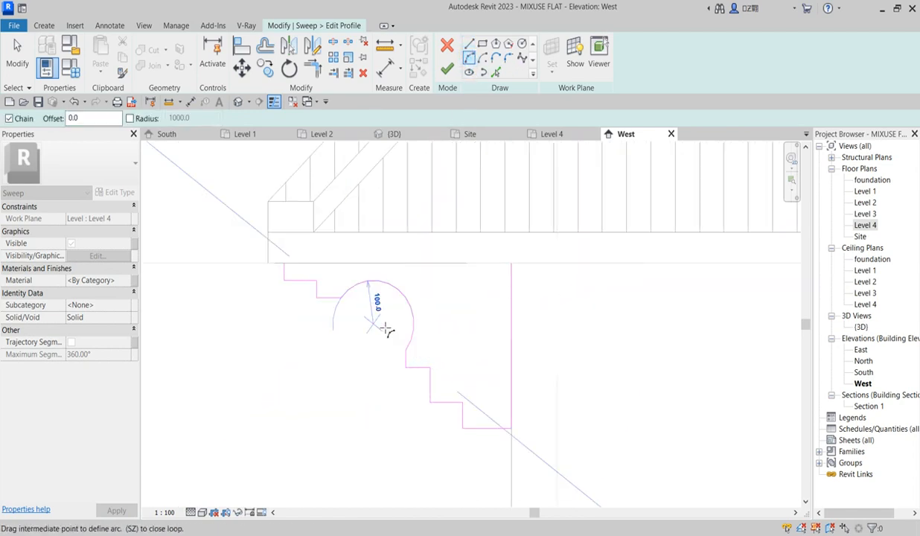
click(407, 364)
right_click(471, 319)
click(497, 324)
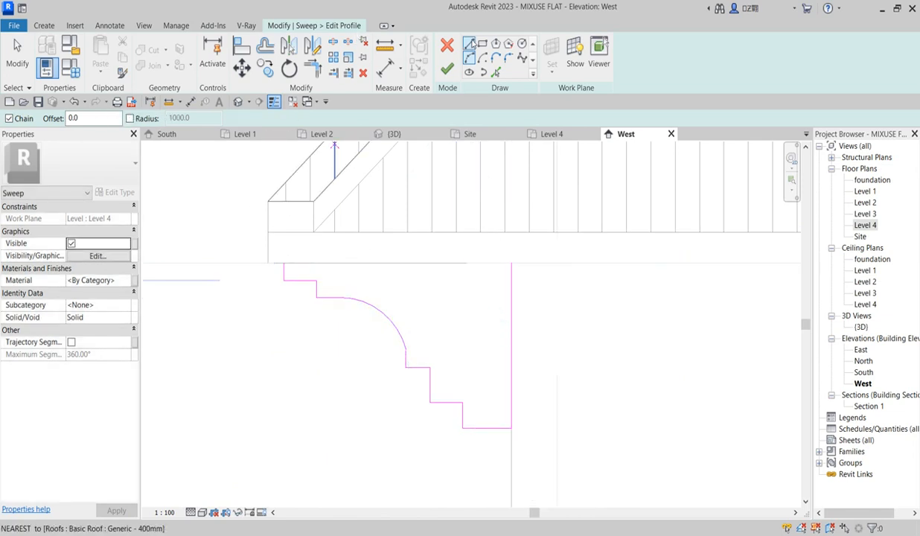
Close the profile with a line along Level 3 to the wall line, and finish the profile and the sweep
click(469, 44)
click(283, 264)
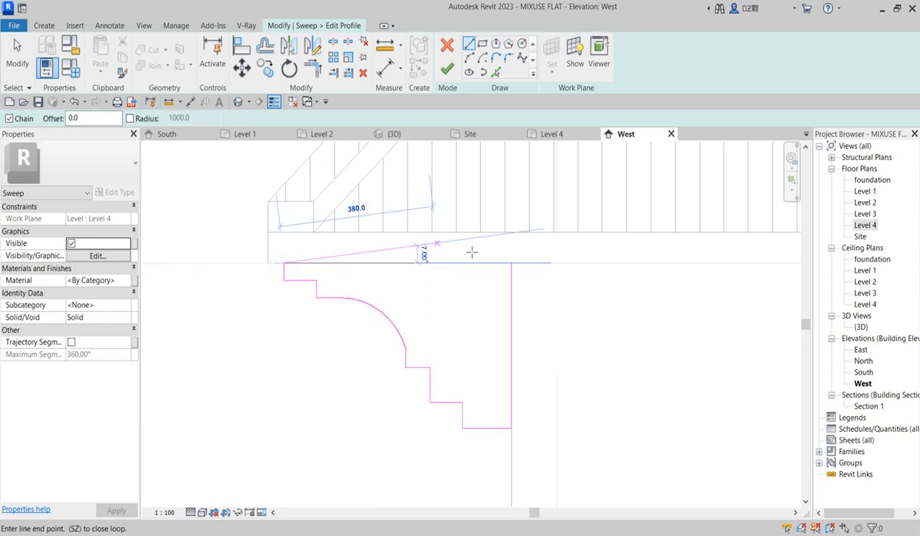
click(511, 264)
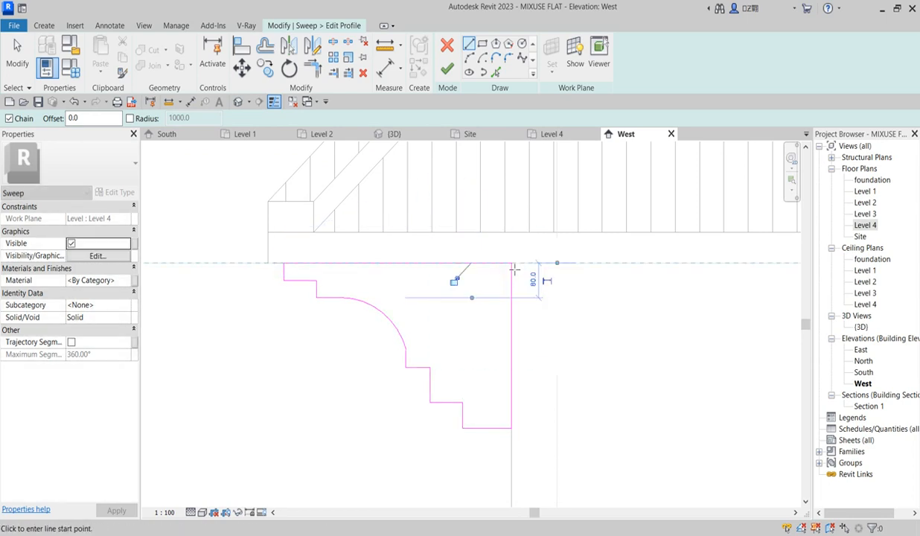
click(450, 71)
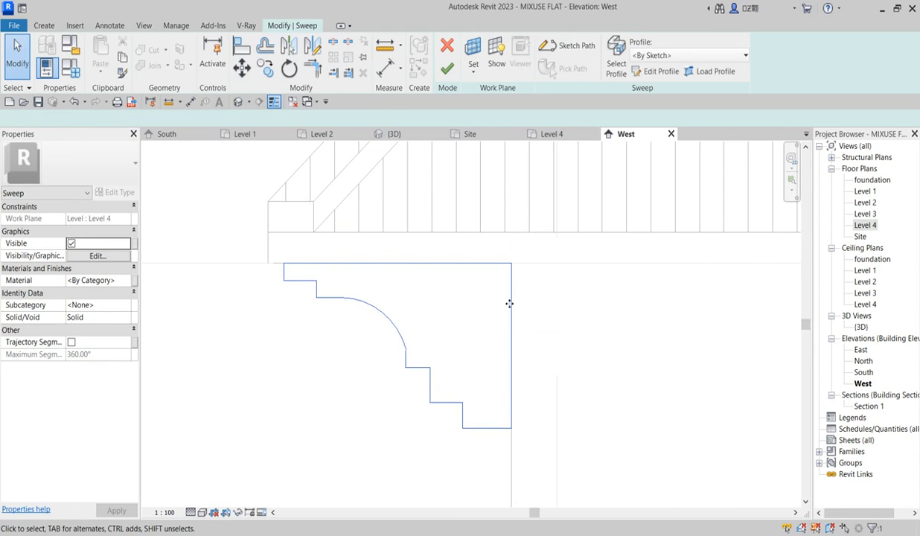
click(446, 69)
click(448, 297)
Copy the main roof's fascia from its eave corner to the eave corner of the higher projecting roof beyond grid A
scroll(521, 305, down, 6)
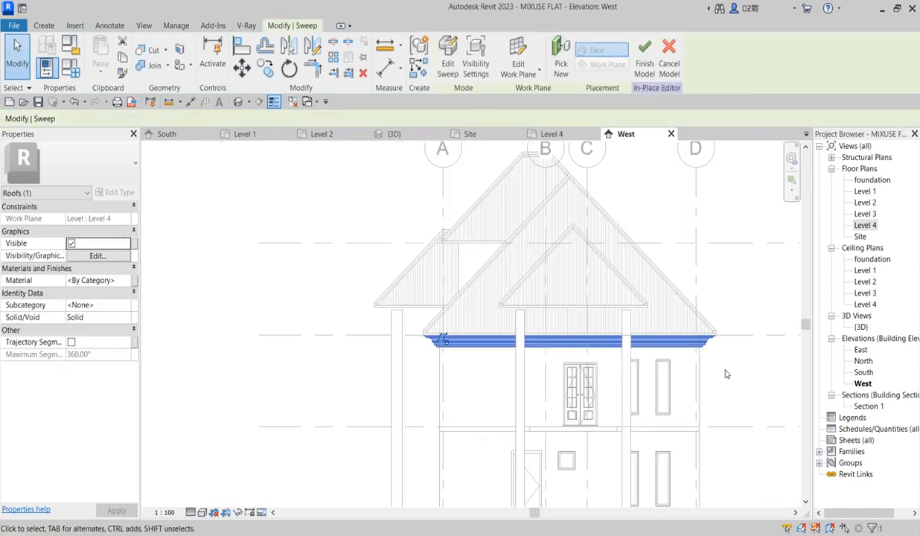
scroll(670, 376, up, 2)
scroll(313, 339, up, 3)
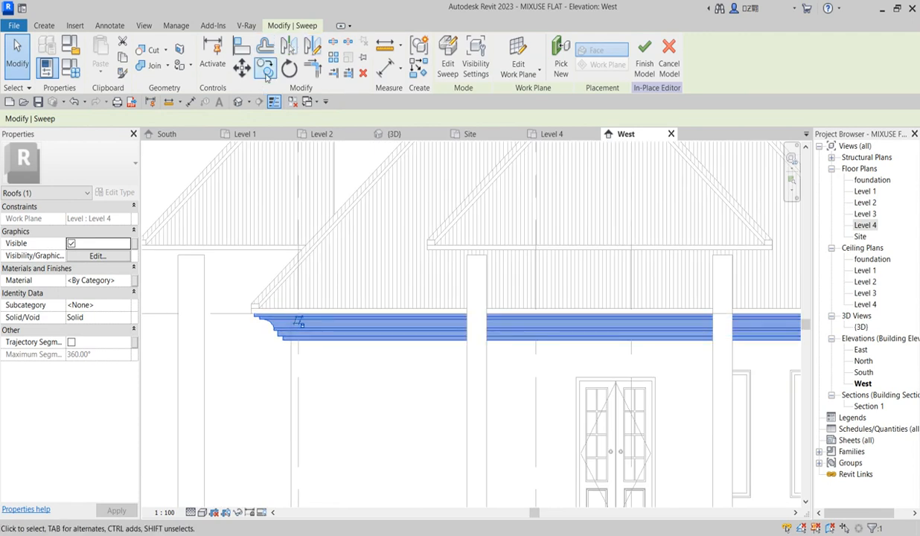
click(265, 68)
scroll(252, 313, up, 4)
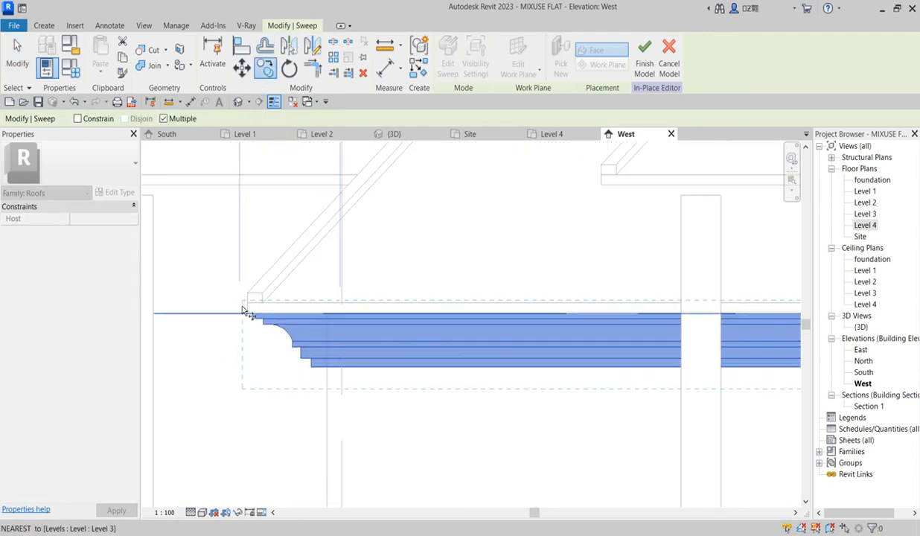
click(254, 276)
scroll(586, 324, down, 2)
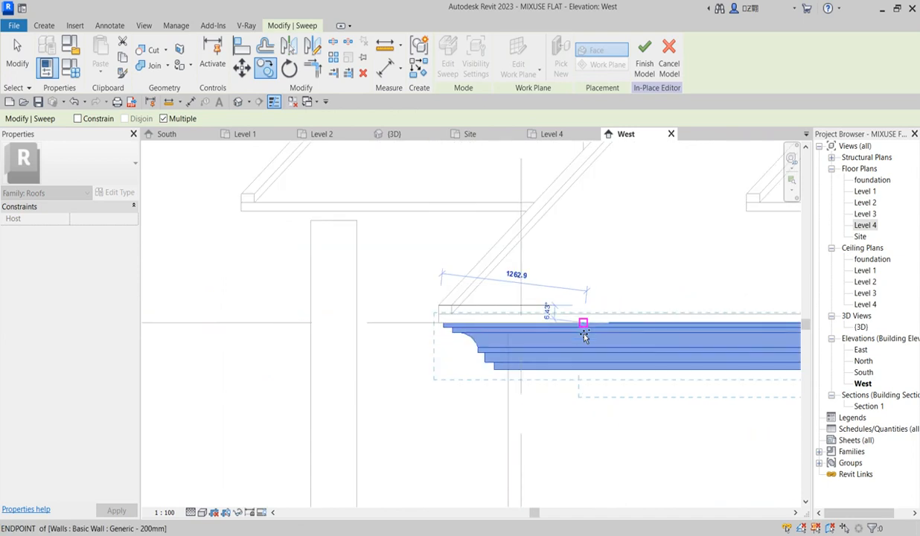
scroll(349, 247, up, 4)
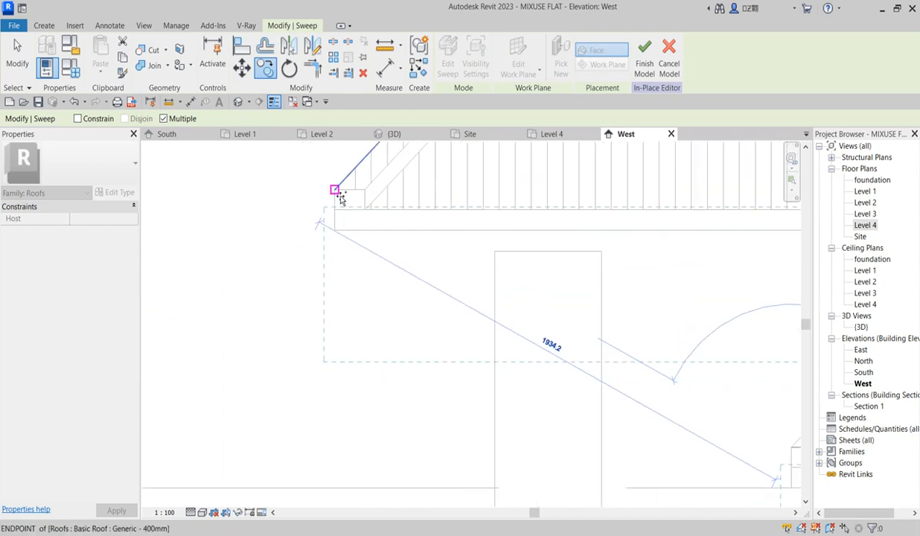
click(336, 190)
key(Escape)
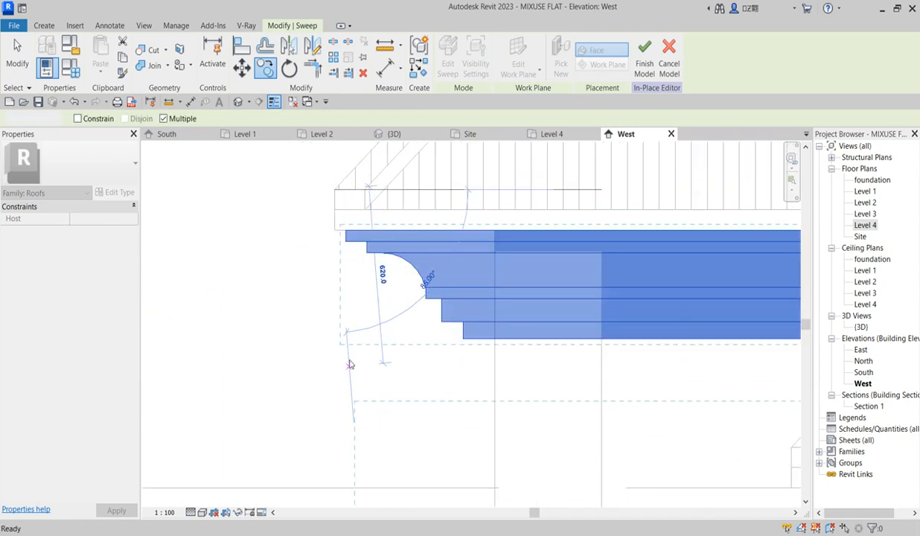
Open the copied fascia's sweep path for editing in the Level 4 floor plan
scroll(354, 362, down, 3)
scroll(354, 361, down, 5)
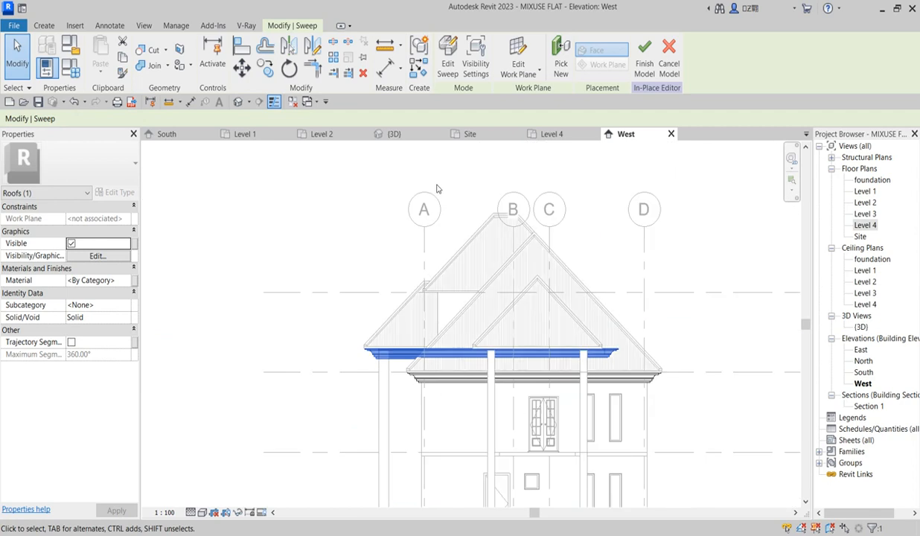
click(448, 70)
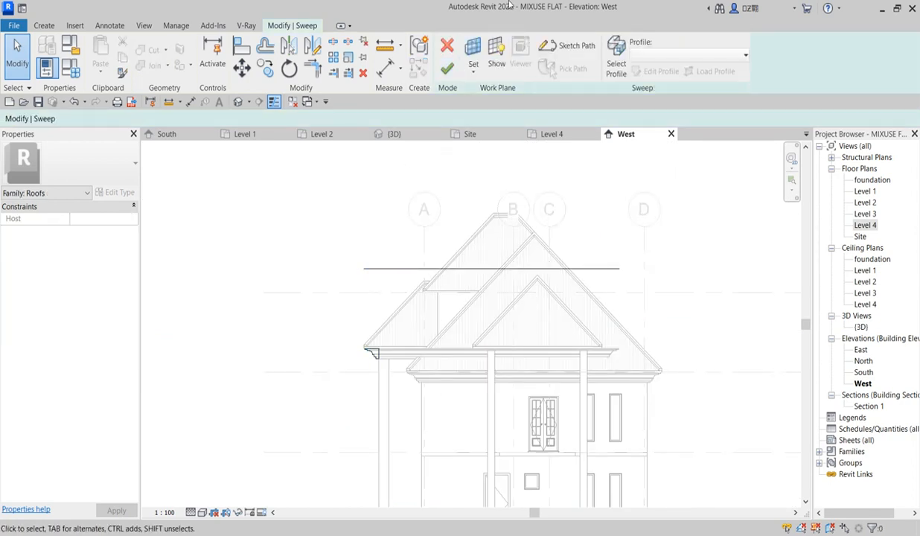
click(570, 46)
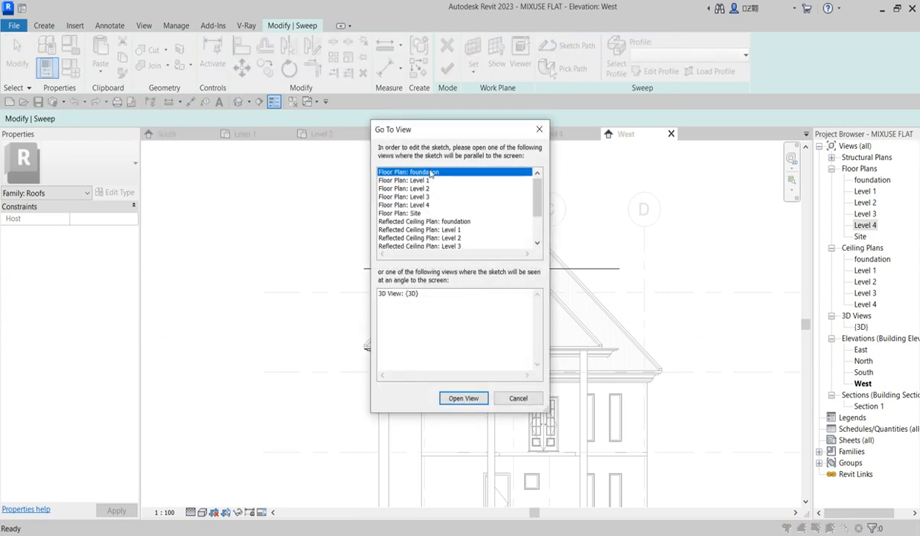
click(427, 205)
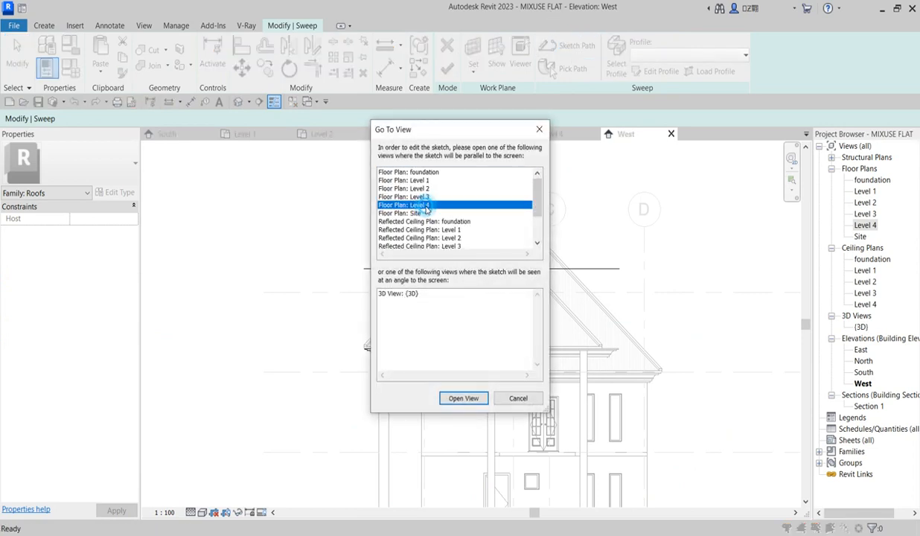
click(459, 398)
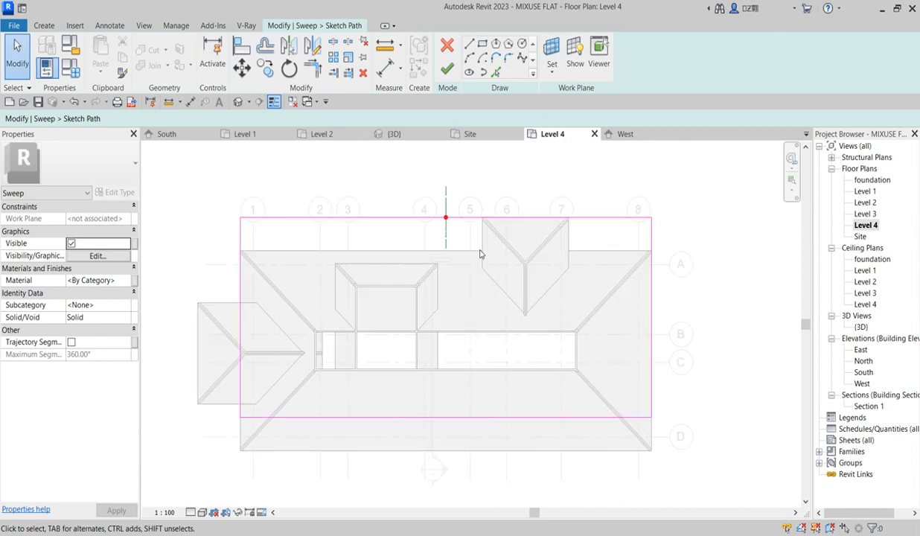
Align the path's two side edges with the outer sides of the projecting roof near grids 6 and 7
click(241, 45)
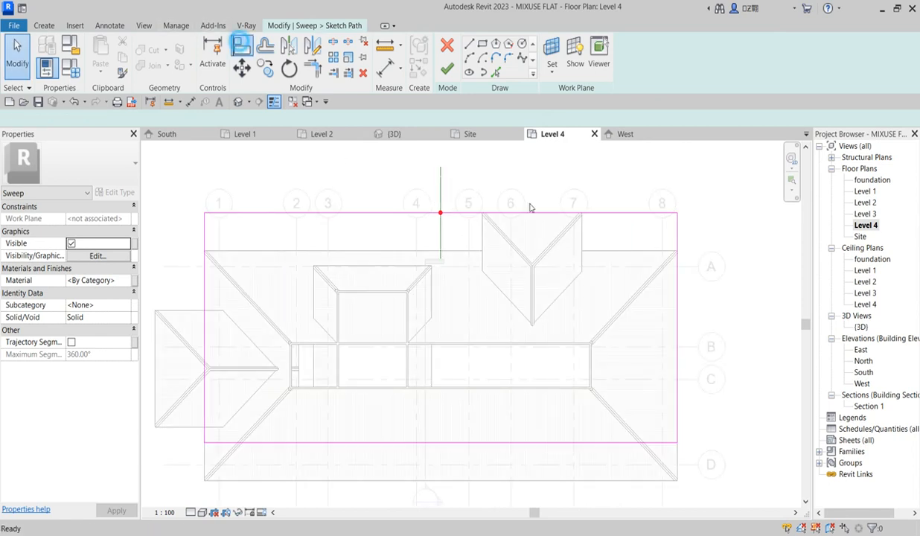
click(481, 232)
click(205, 233)
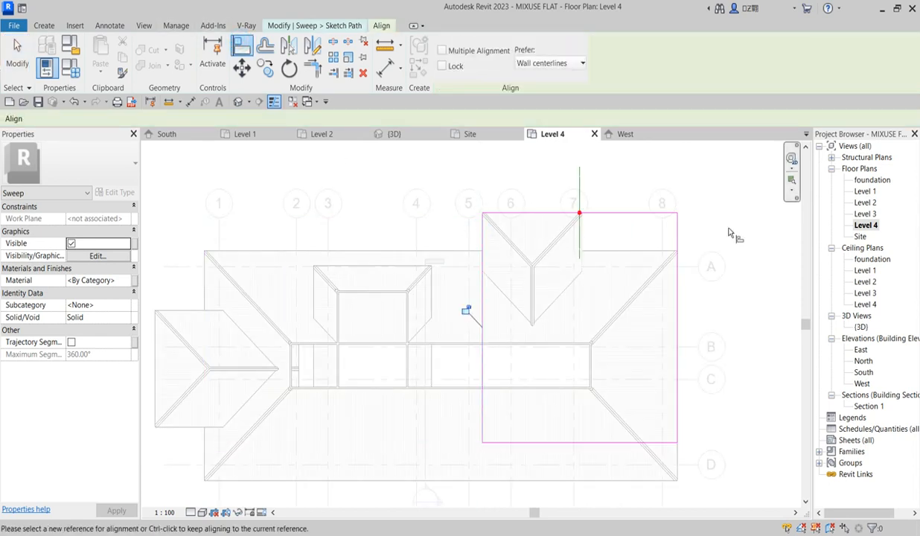
scroll(583, 237, up, 5)
scroll(577, 237, down, 5)
click(727, 253)
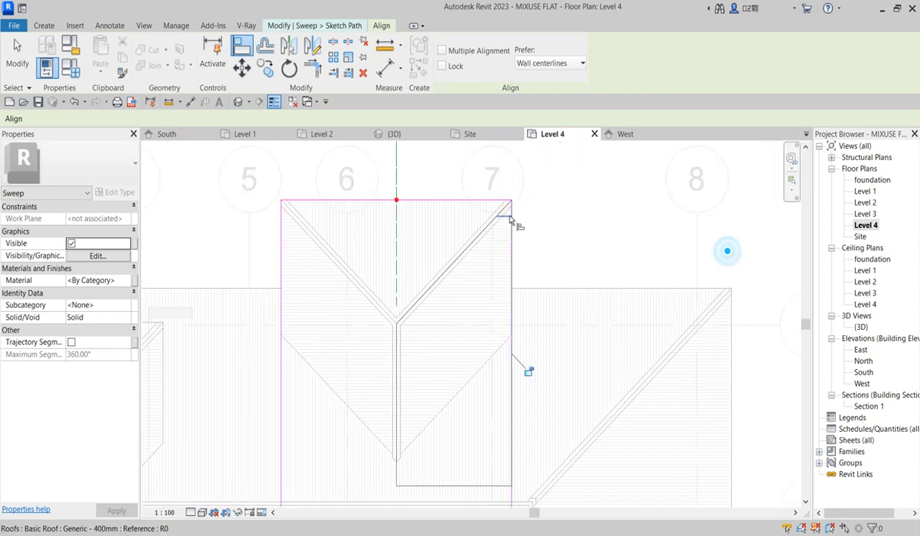
Shorten the path by aligning its inner cross line with a main roof surface line between grids A and B
scroll(522, 222, down, 4)
scroll(515, 355, up, 3)
click(615, 250)
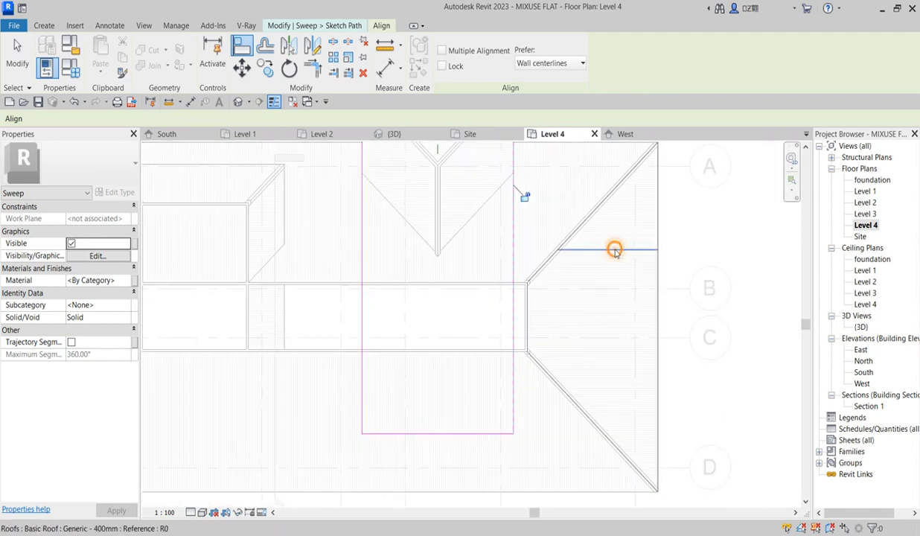
right_click(615, 250)
click(563, 279)
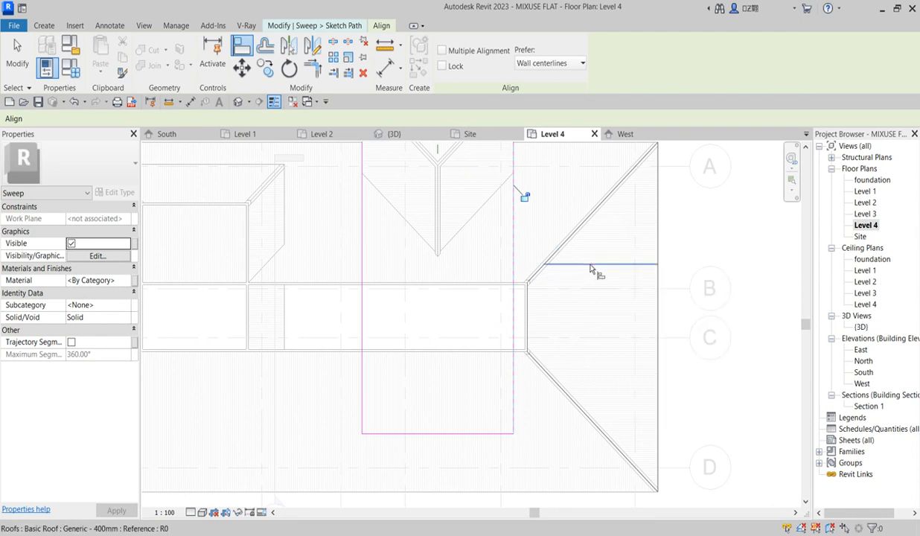
click(604, 239)
click(495, 435)
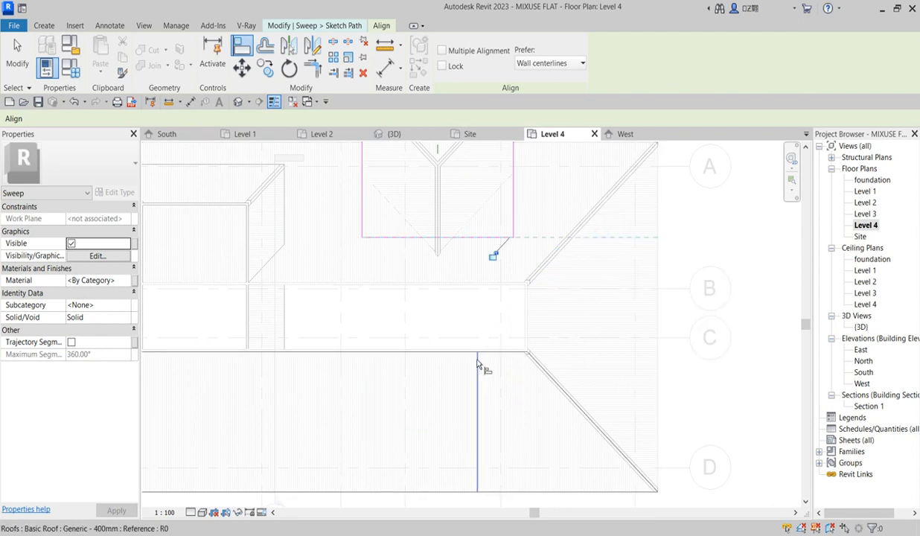
scroll(484, 364, down, 3)
scroll(479, 362, up, 2)
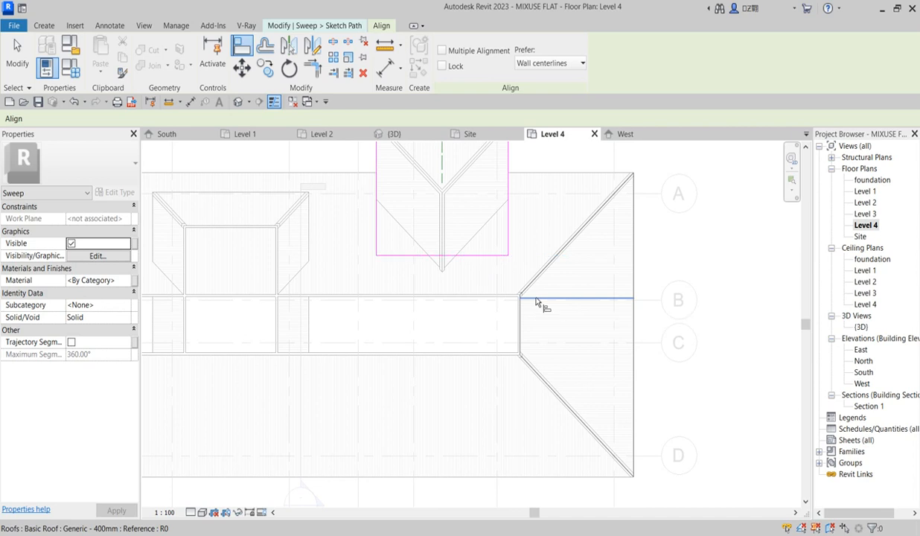
Delete the path's inner cross line to leave a three-sided path, and finish the path and the sweep
key(Escape)
click(474, 256)
key(Escape)
scroll(469, 276, down, 3)
click(443, 71)
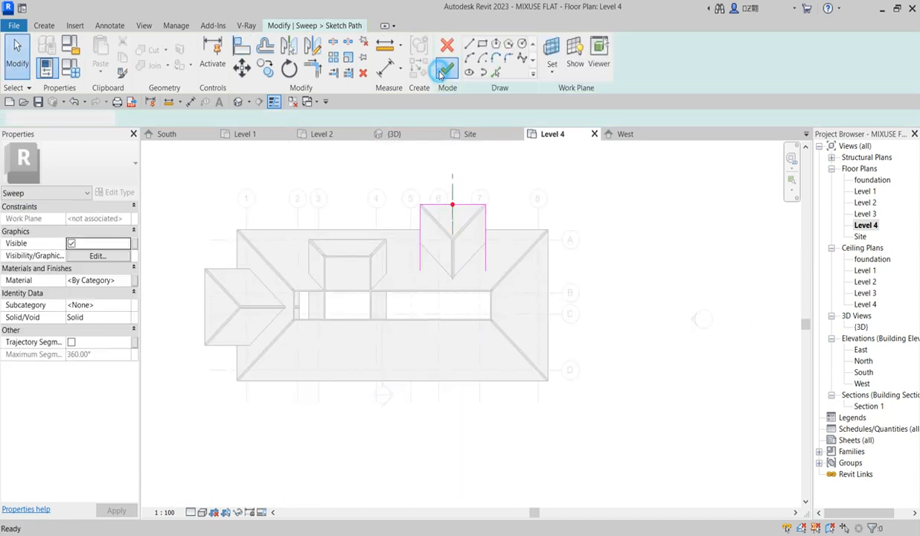
click(447, 68)
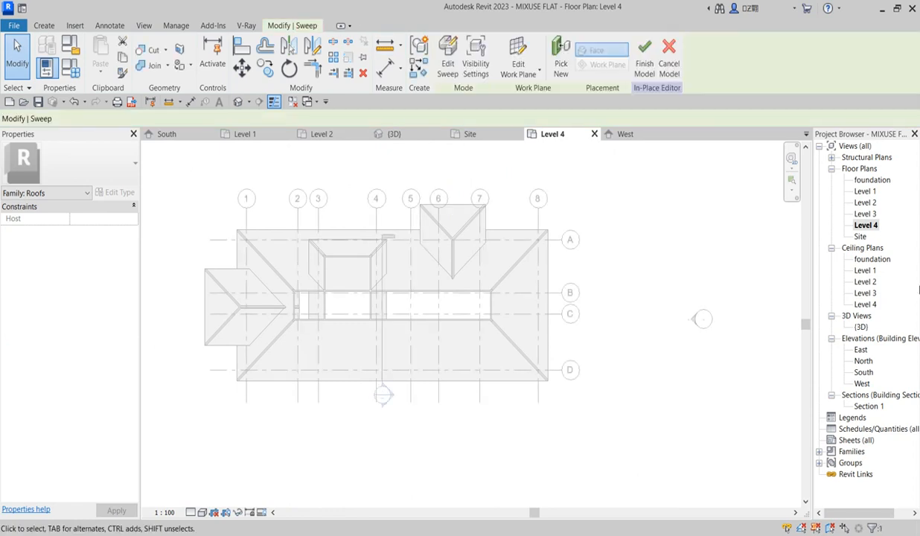
Copy the projecting roof's fascia in the West elevation to the eave corner of the higher roof at Level 4
double_click(863, 372)
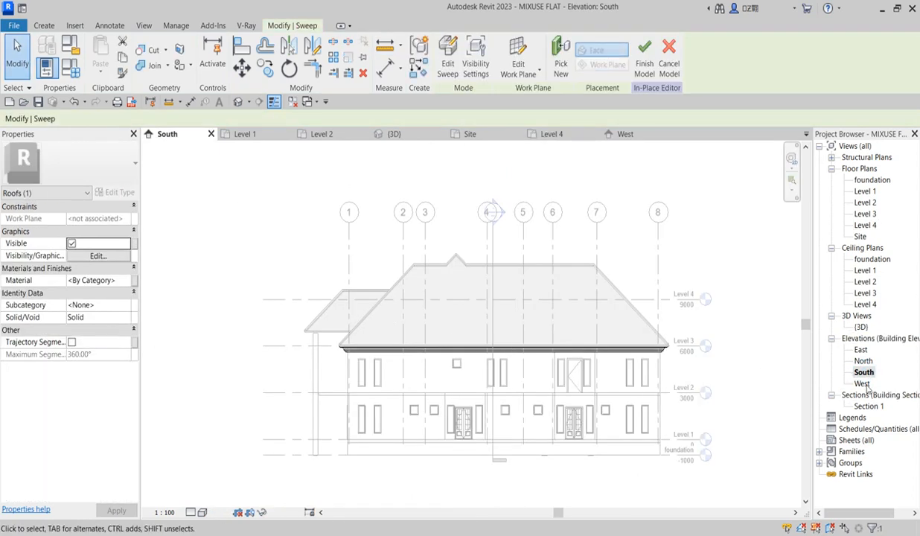
double_click(862, 383)
click(355, 349)
scroll(340, 339, up, 3)
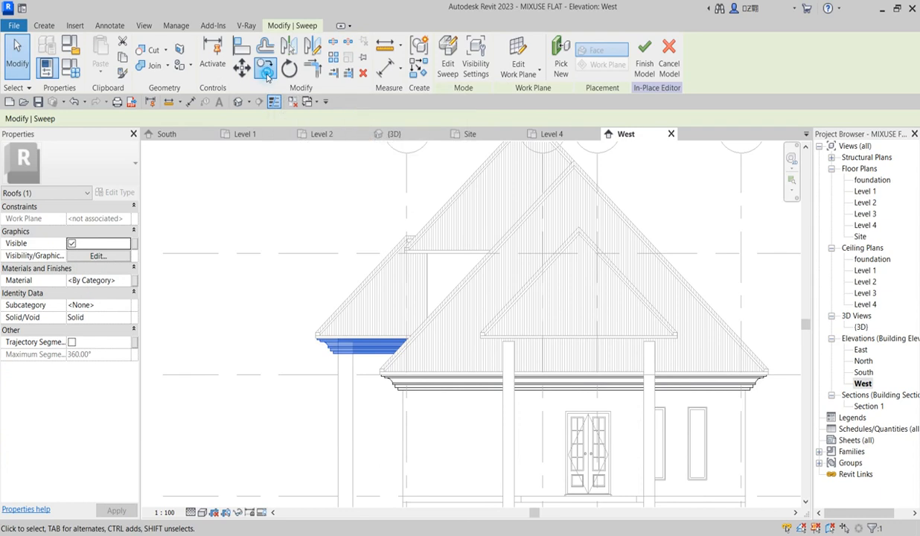
click(266, 69)
scroll(376, 371, up, 2)
scroll(312, 344, up, 2)
scroll(312, 345, up, 2)
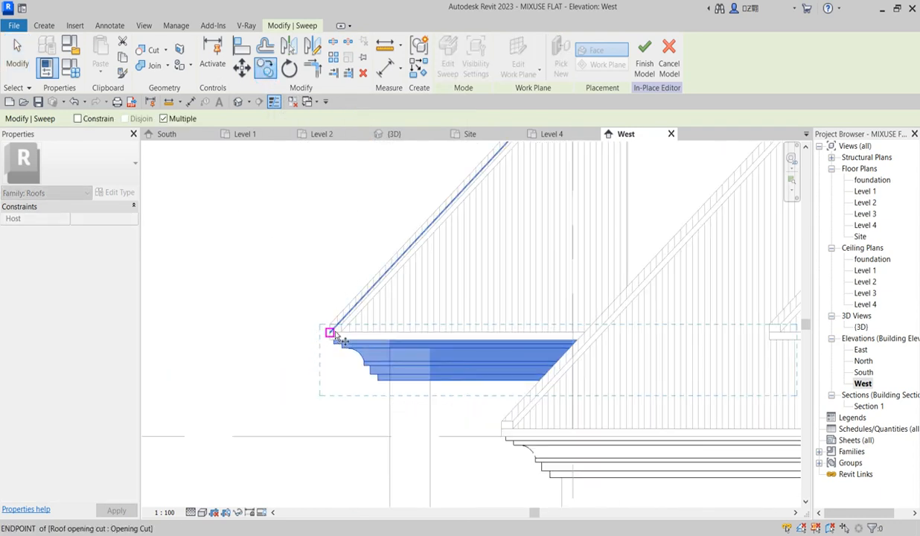
click(329, 325)
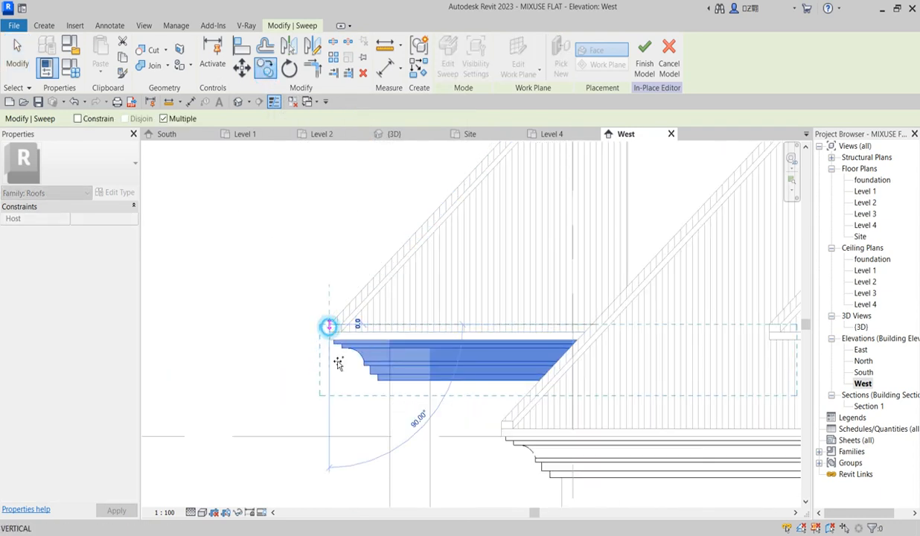
scroll(437, 432, down, 2)
scroll(459, 280, up, 3)
scroll(460, 280, up, 2)
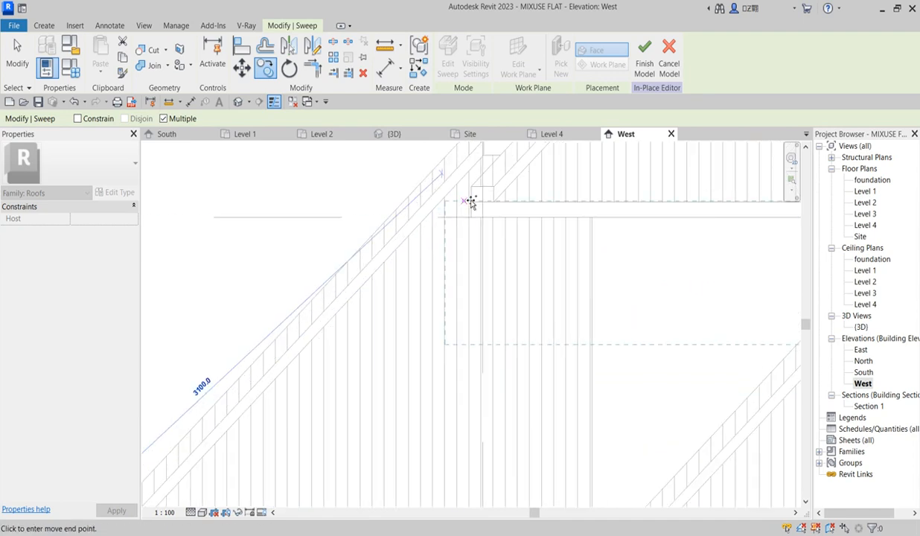
scroll(405, 274, down, 2)
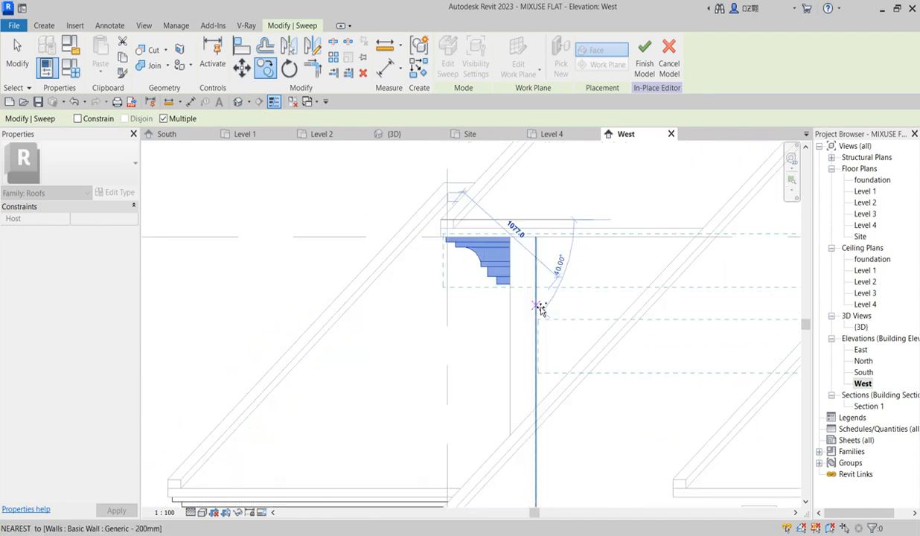
key(Escape)
Edit the sweep copied to the higher roof and open its path sketch in the Level 4 floor plan
scroll(430, 318, down, 3)
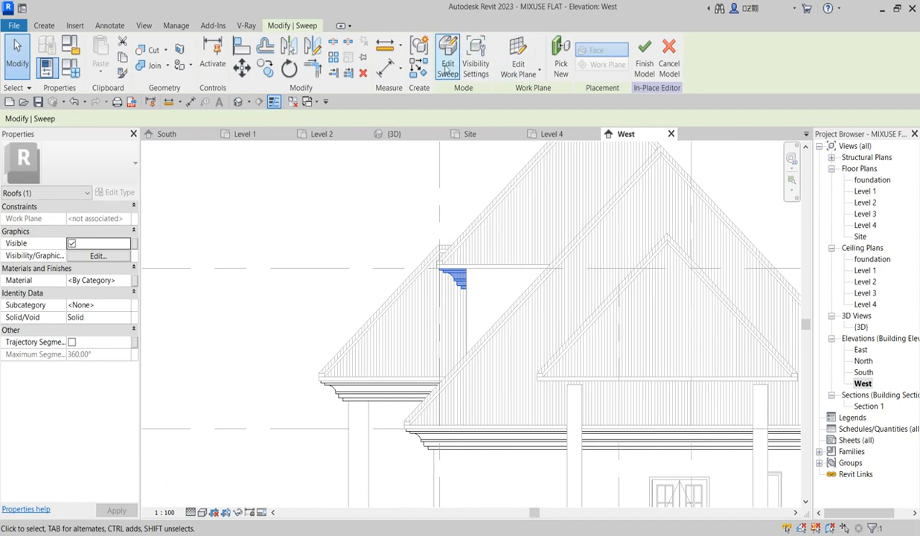
click(447, 59)
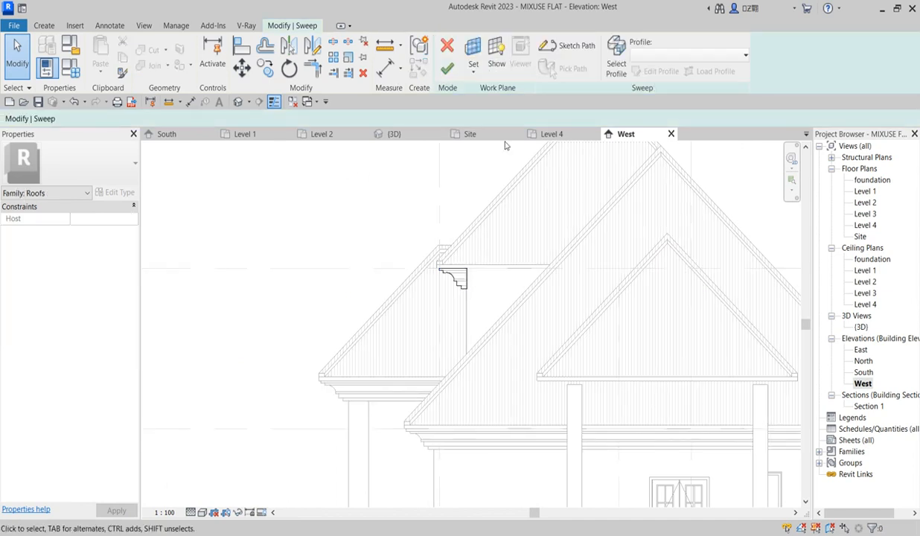
click(567, 46)
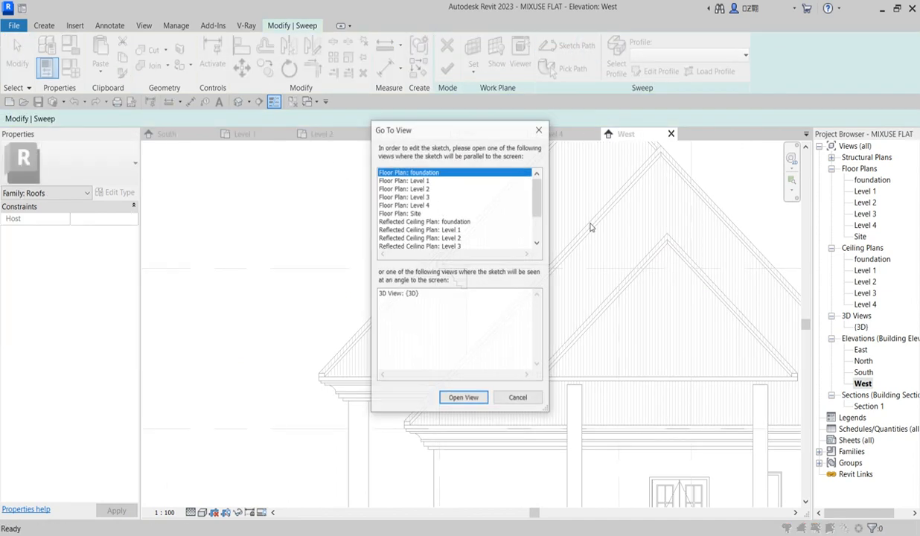
click(414, 205)
click(463, 399)
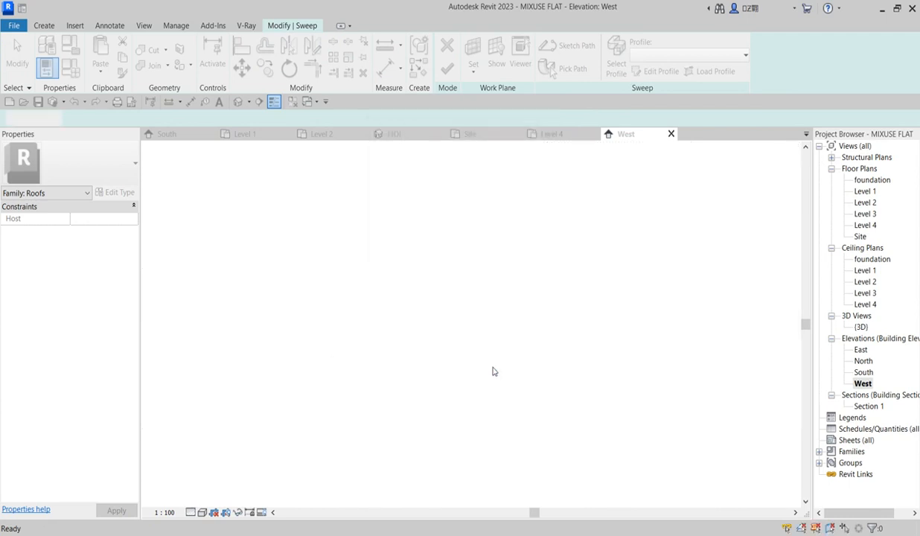
Align one side line of the path with the higher roof's outer edge near grid 3
click(242, 46)
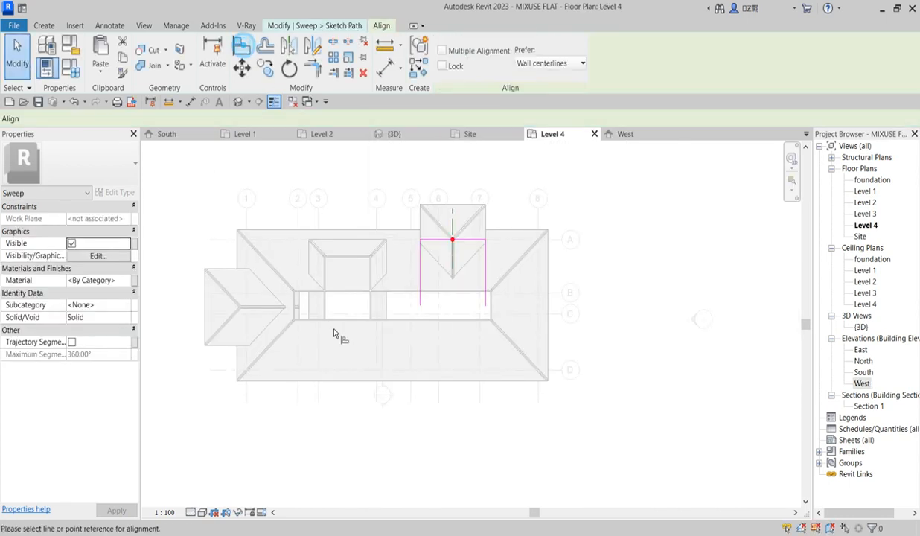
scroll(304, 262, up, 3)
scroll(302, 261, up, 3)
scroll(302, 260, up, 6)
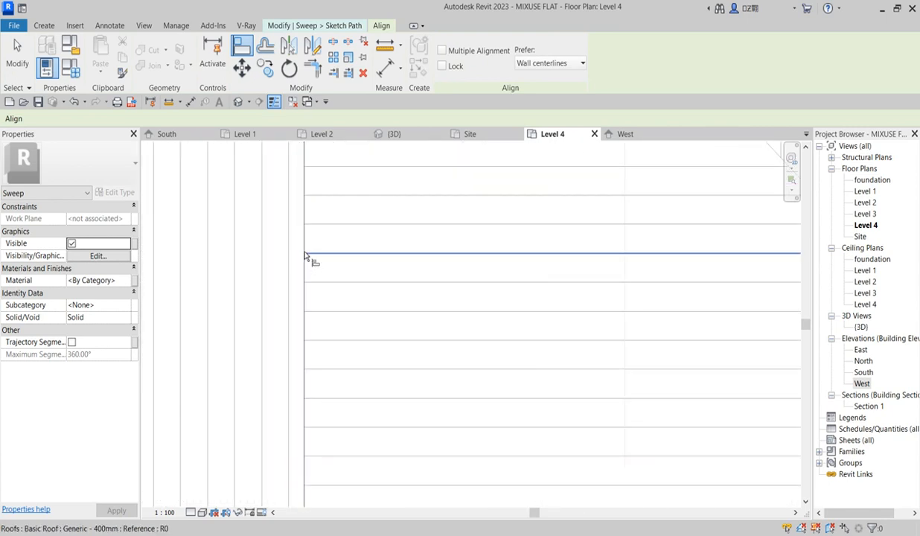
click(302, 257)
scroll(564, 302, down, 3)
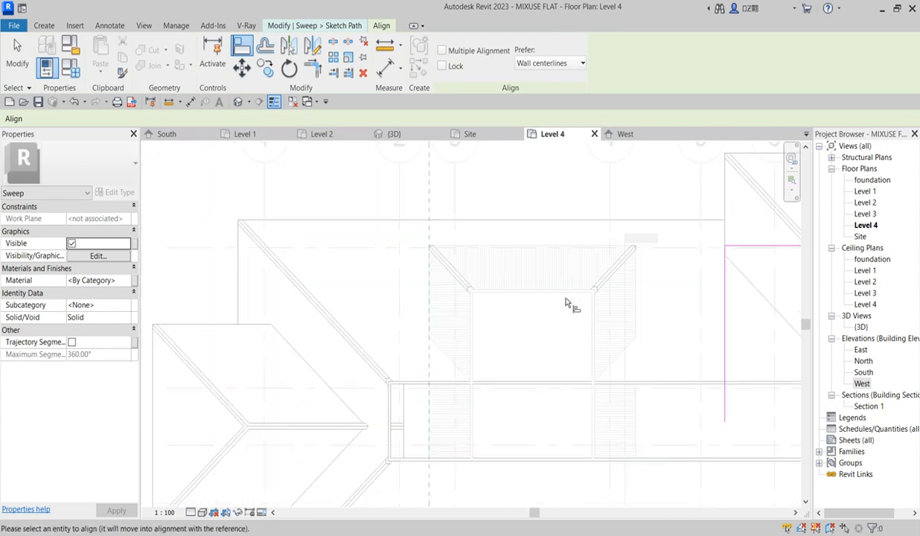
scroll(692, 275, up, 4)
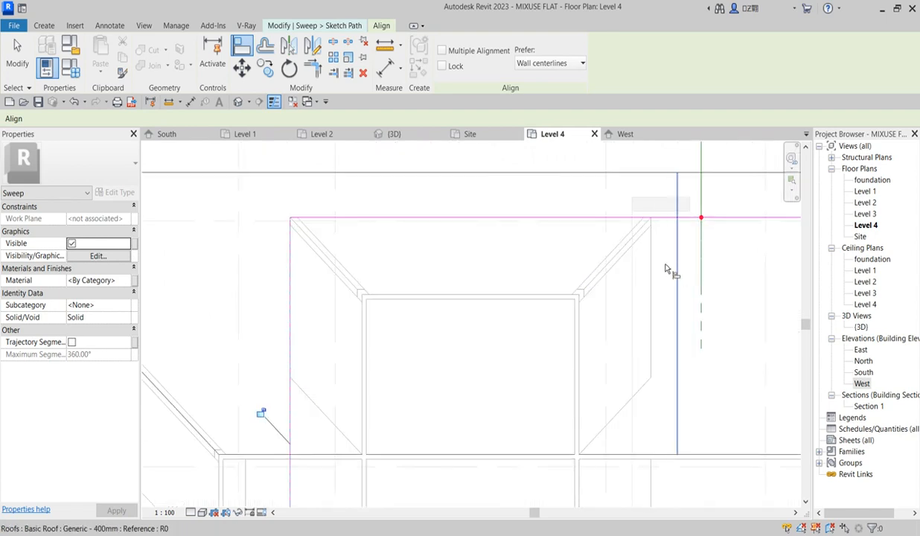
Align the path's other side line with the higher roof's outer edge near grid 4
scroll(634, 272, up, 5)
click(655, 277)
scroll(453, 317, down, 3)
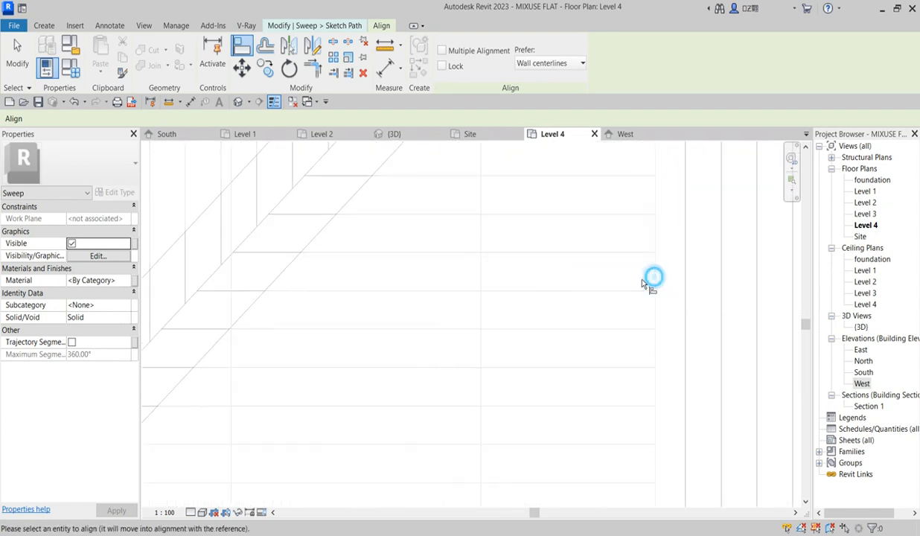
scroll(451, 317, down, 4)
scroll(555, 346, up, 2)
click(562, 343)
scroll(293, 345, up, 2)
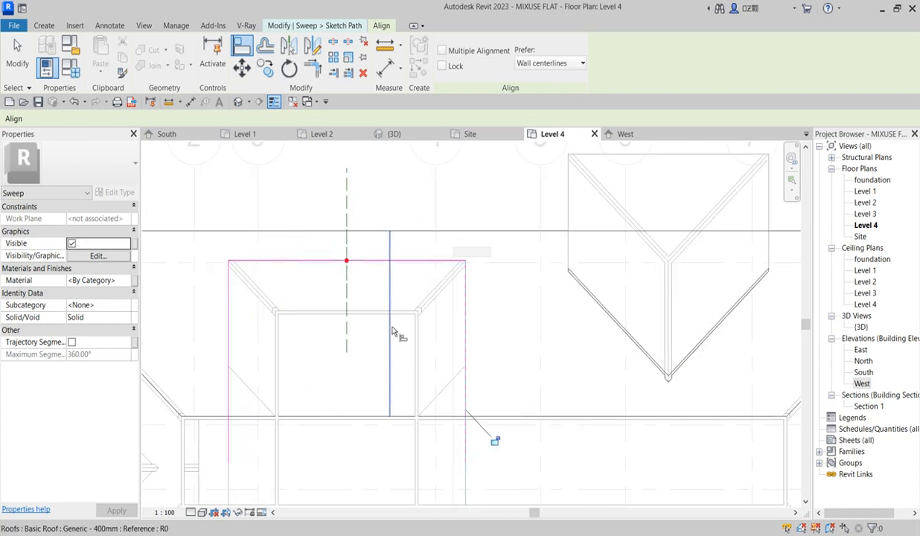
scroll(393, 331, down, 3)
right_click(465, 313)
click(491, 322)
right_click(440, 308)
click(425, 322)
Shorten the path's two side lines to end close to the main roof's inner edge near grid B, and finish the path and the sweep
scroll(450, 373, up, 2)
click(403, 399)
drag(403, 398, 405, 365)
click(226, 398)
drag(226, 401, 232, 376)
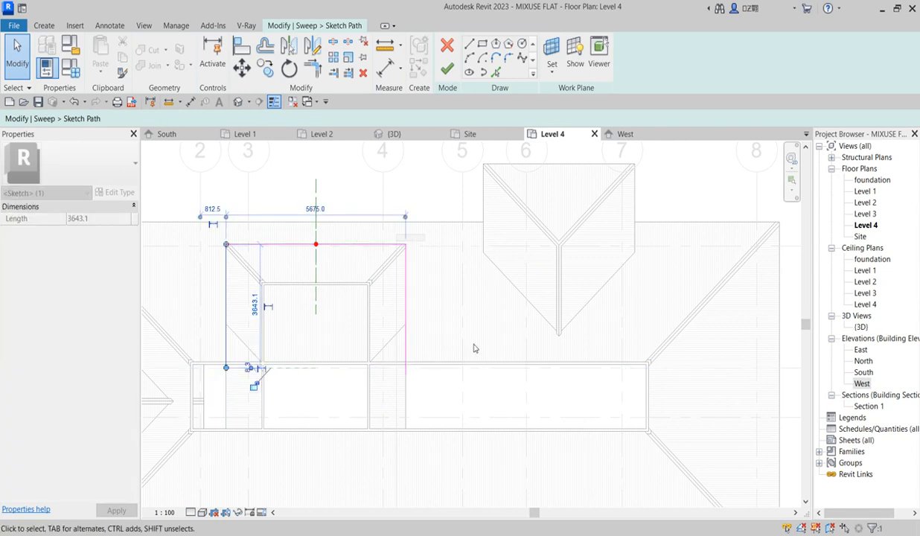
click(447, 68)
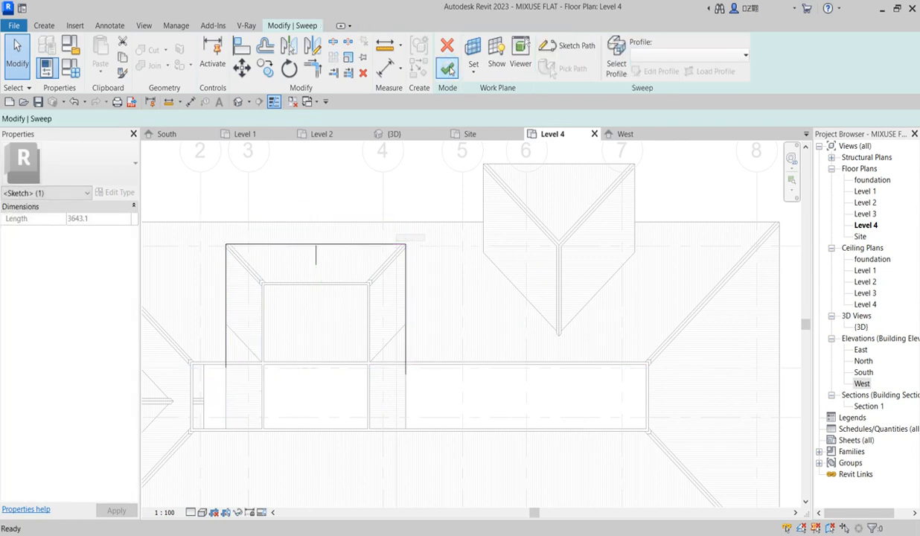
scroll(551, 279, down, 3)
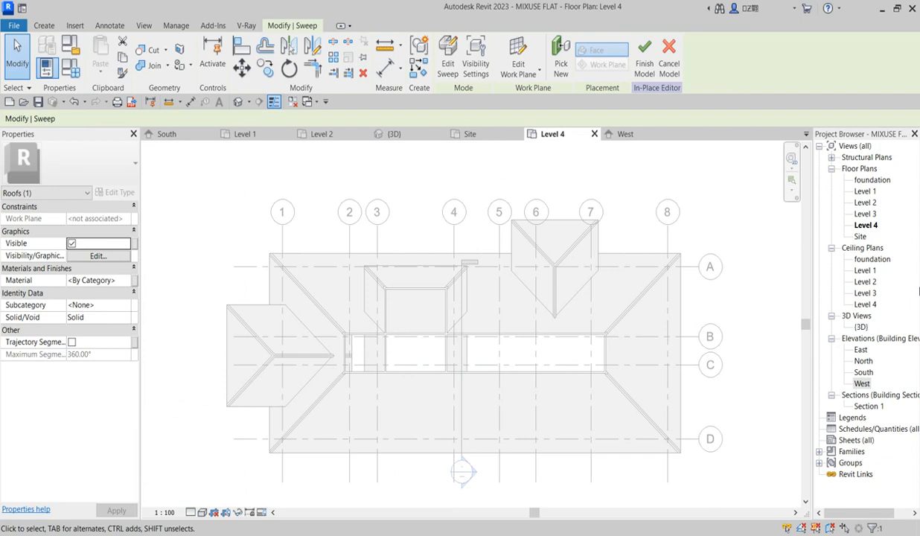
Open the North elevation
double_click(864, 361)
scroll(519, 276, up, 3)
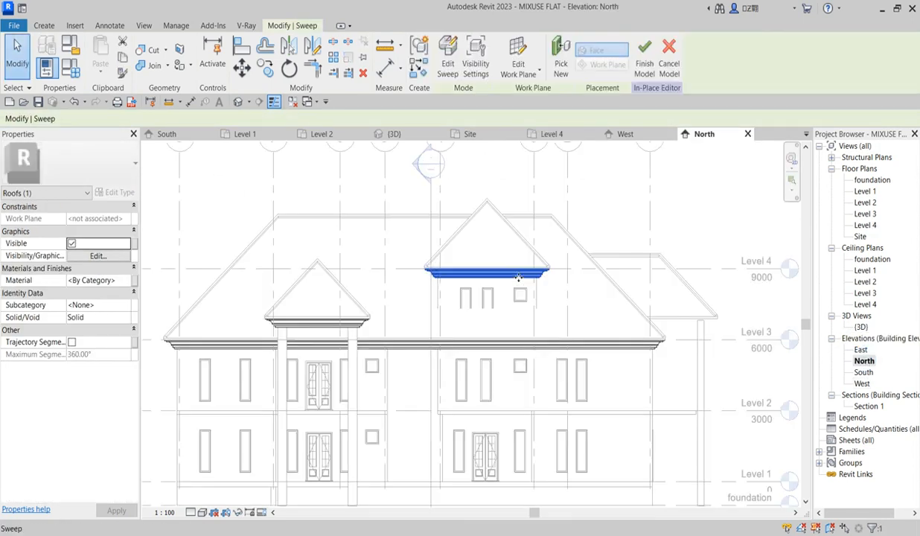
scroll(519, 277, up, 1)
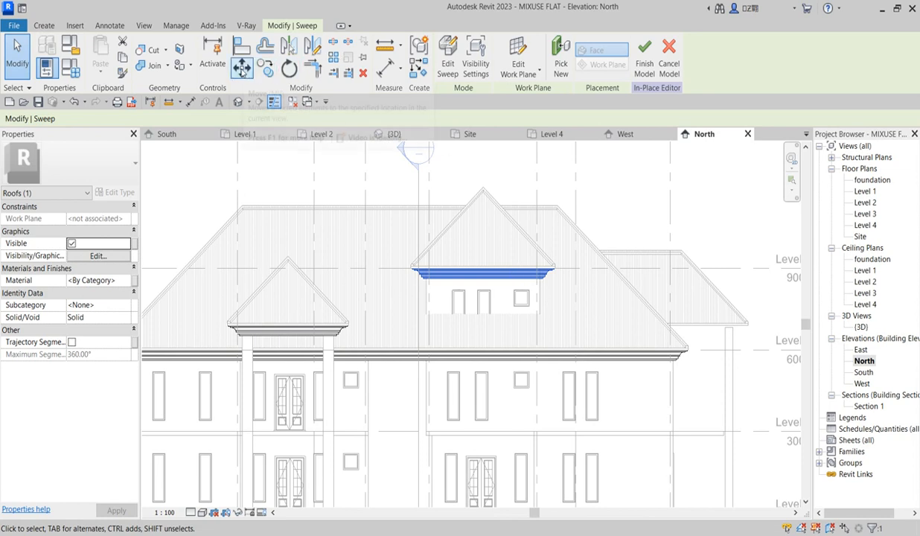
click(671, 358)
scroll(755, 371, up, 5)
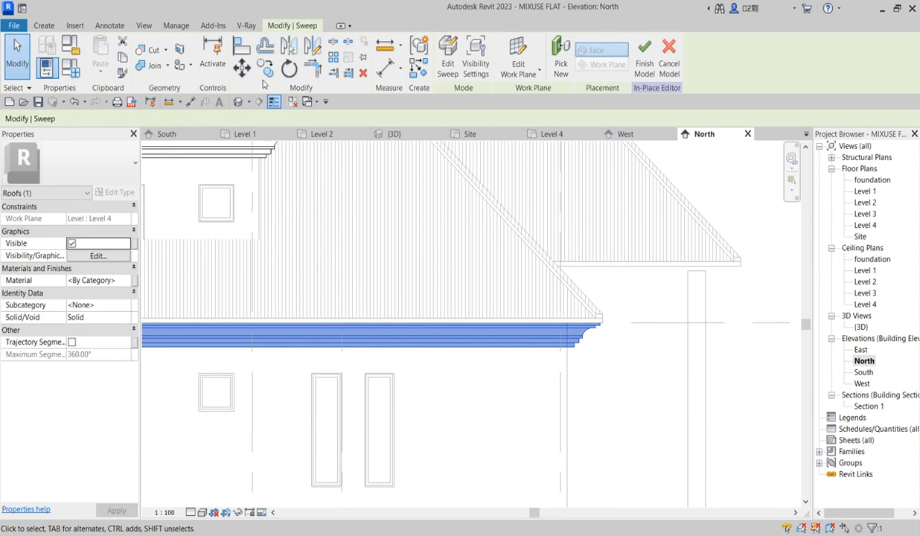
scroll(316, 160, down, 3)
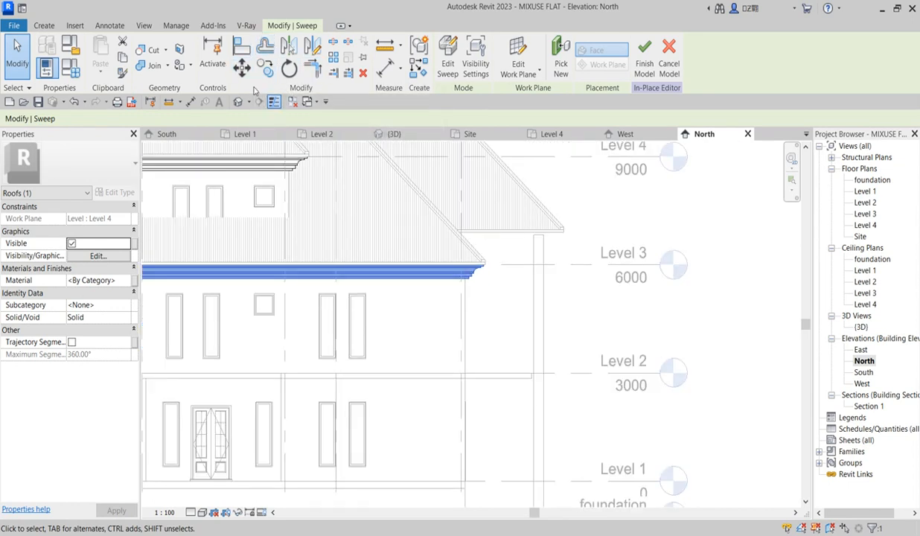
scroll(469, 288, down, 2)
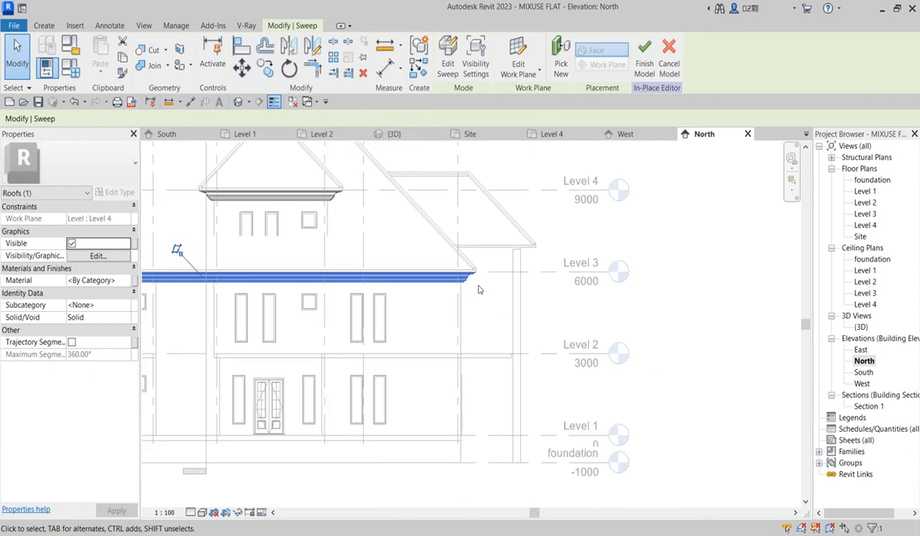
click(326, 200)
scroll(554, 275, down, 2)
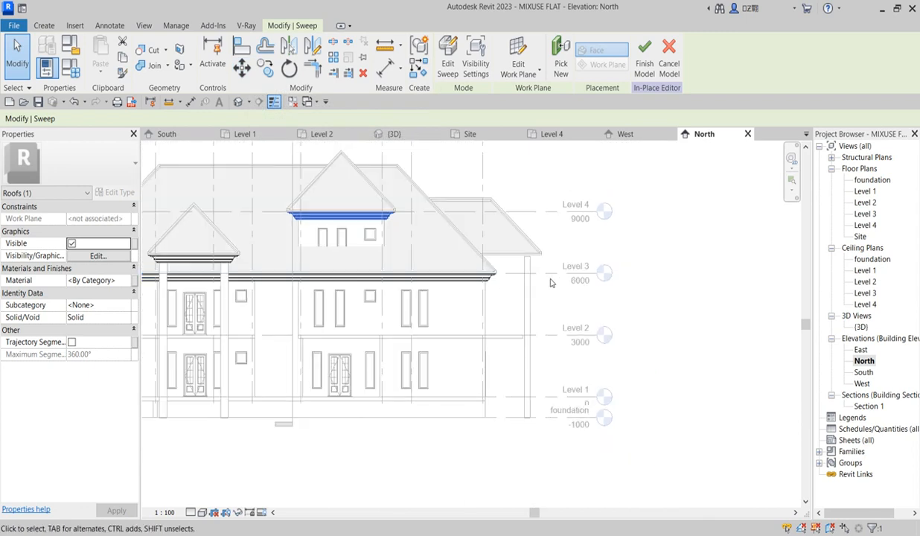
Copy the fascia from the eave corner of the projecting roof near grids 6 and 7 to the eave corner of the side roof beyond grid 1
click(224, 258)
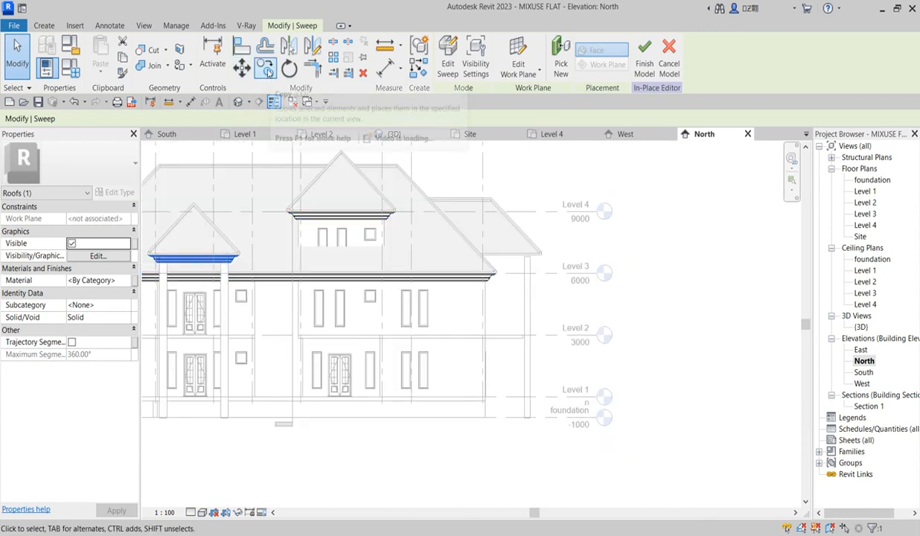
click(266, 69)
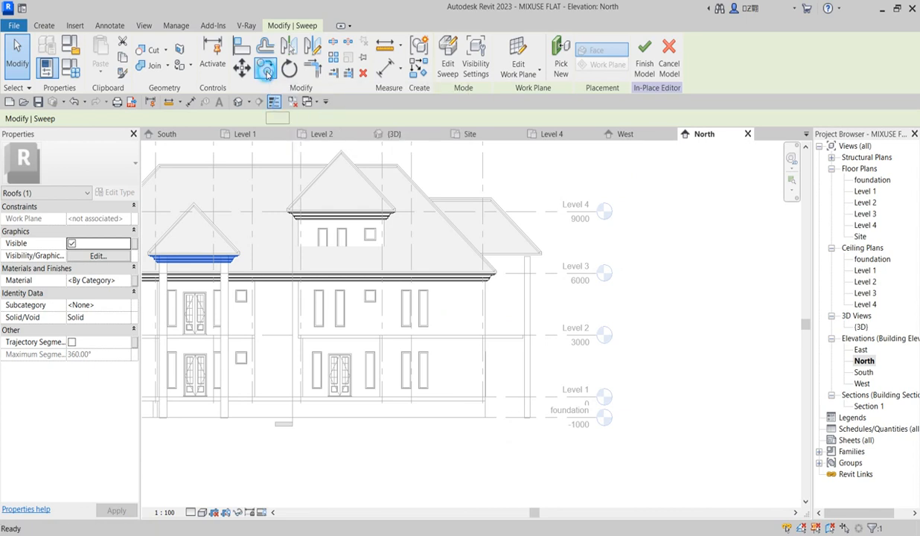
scroll(238, 262, up, 5)
scroll(254, 259, up, 3)
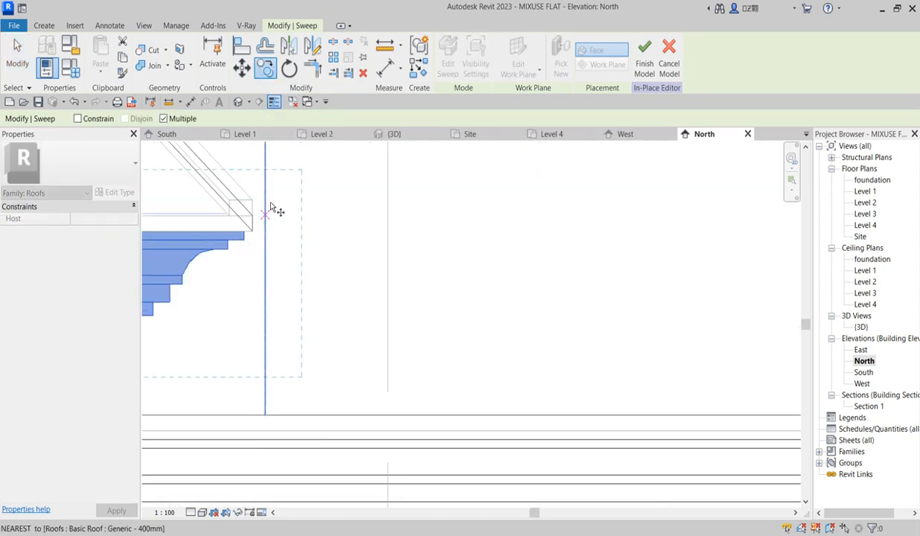
click(252, 201)
scroll(241, 216, down, 6)
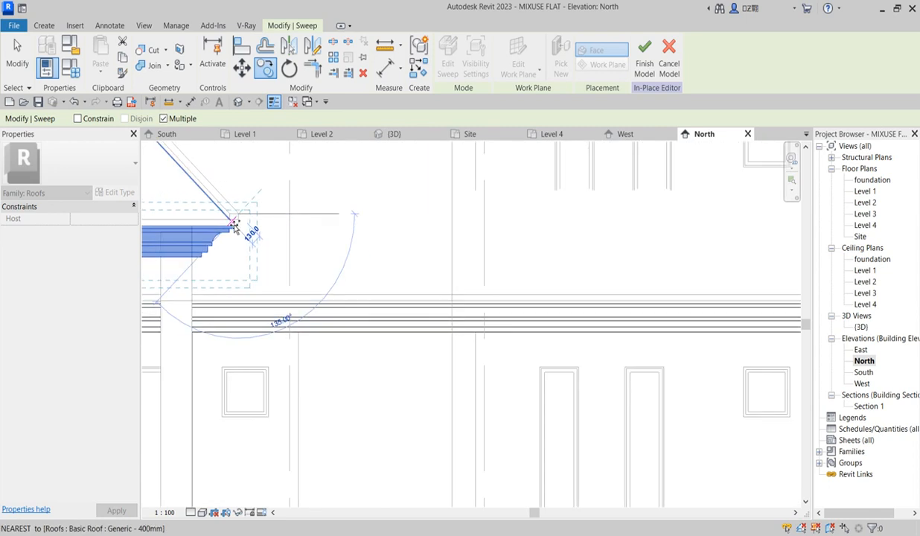
scroll(672, 234, up, 5)
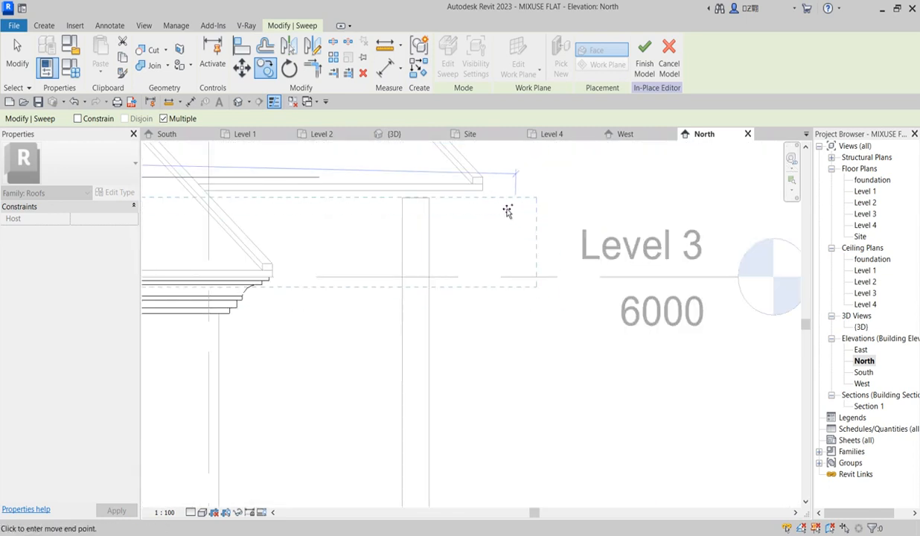
scroll(487, 188, up, 2)
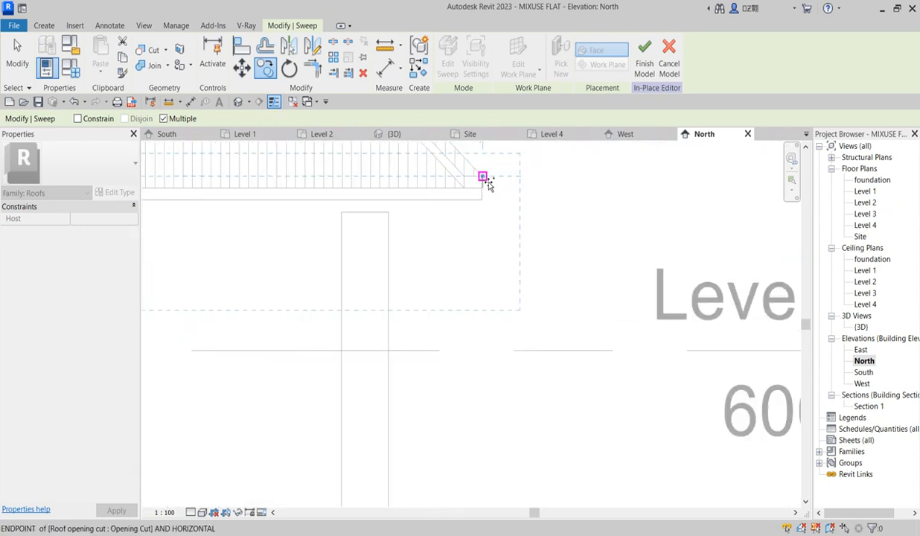
click(485, 180)
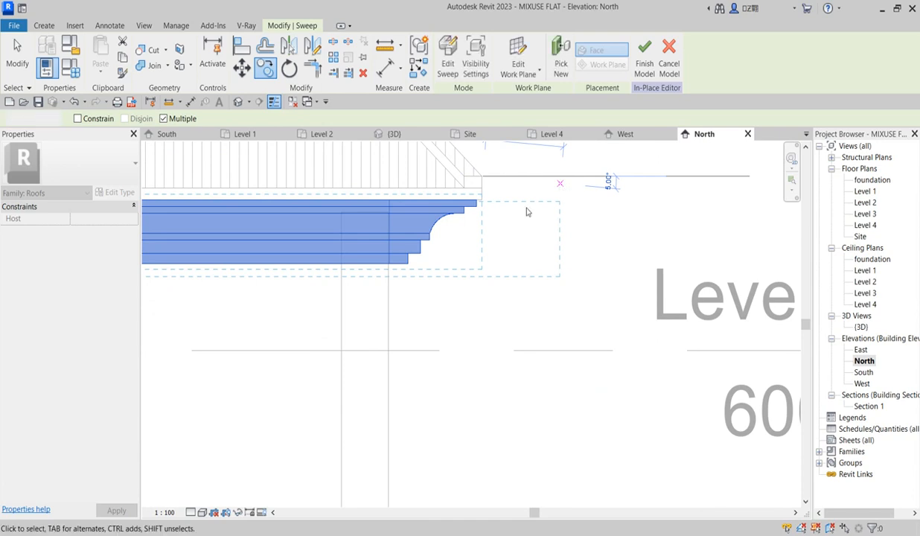
click(560, 191)
Open the path sketch of the fascia copied to the side roof beyond grid 1 in the Level 4 floor plan
click(475, 64)
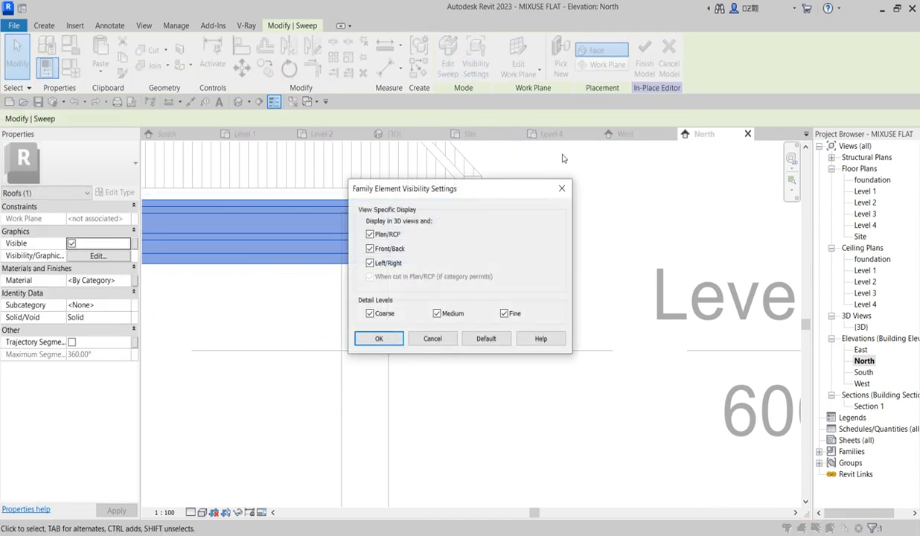
click(563, 190)
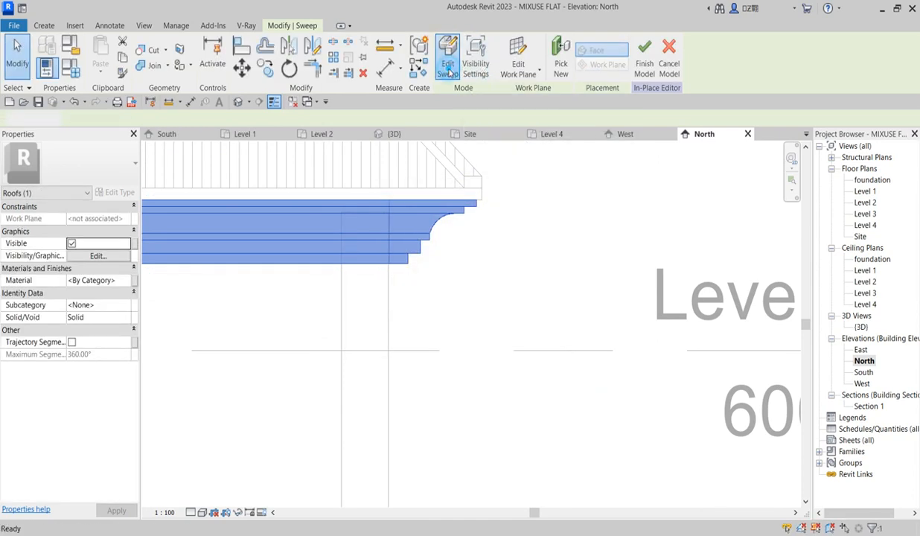
click(448, 59)
click(587, 47)
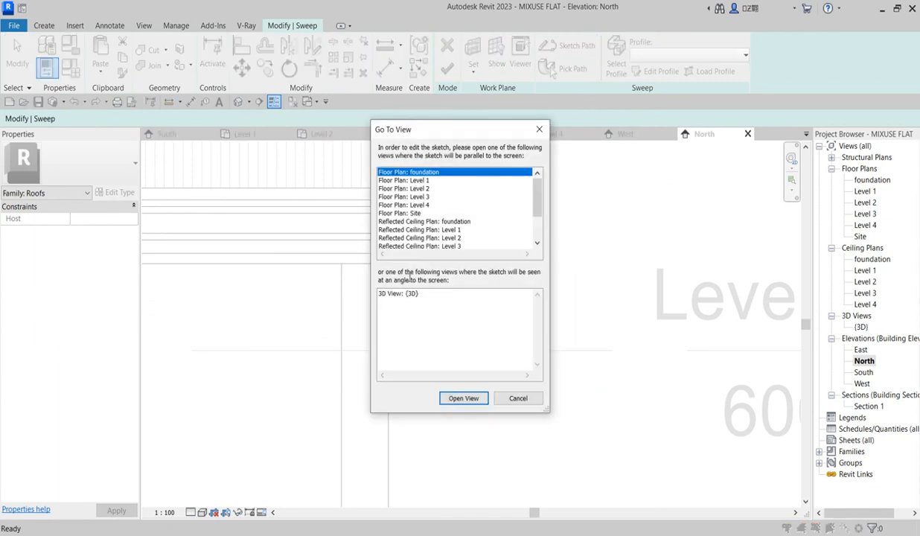
click(423, 205)
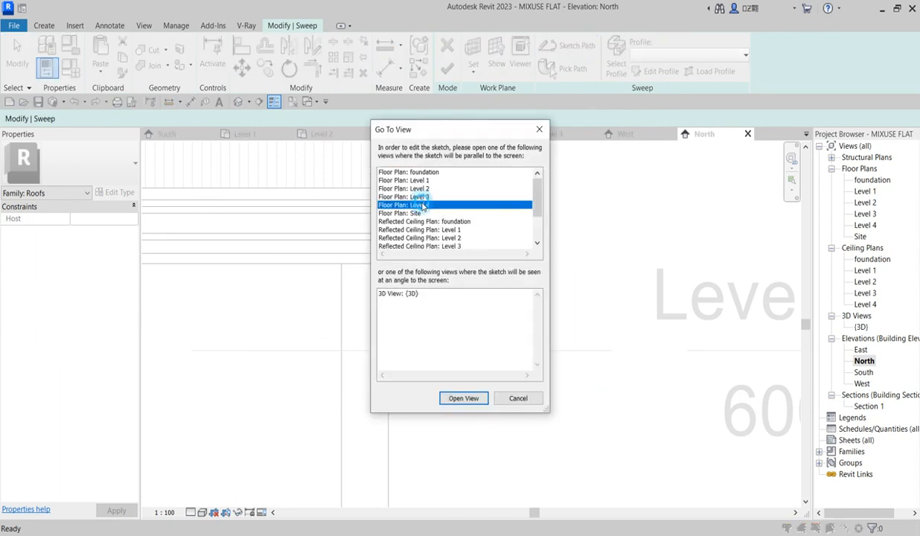
click(463, 398)
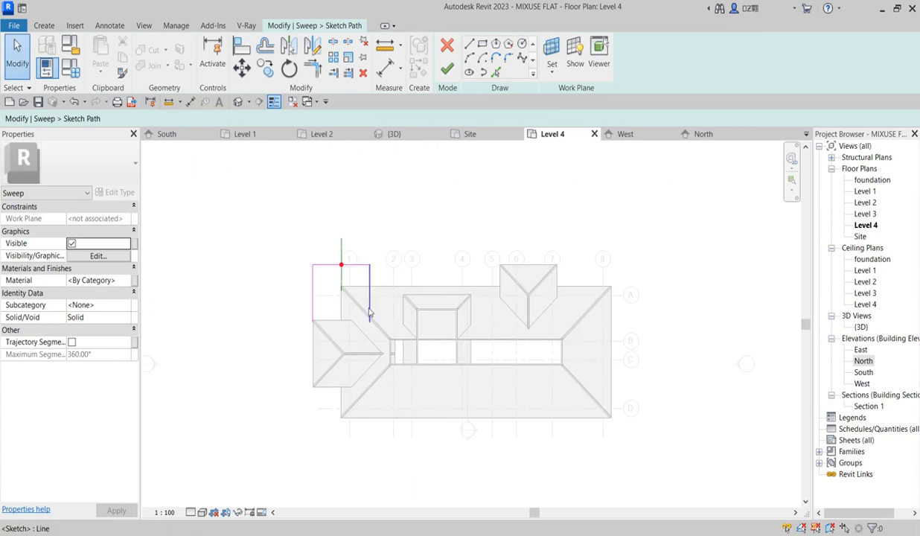
scroll(290, 342, up, 2)
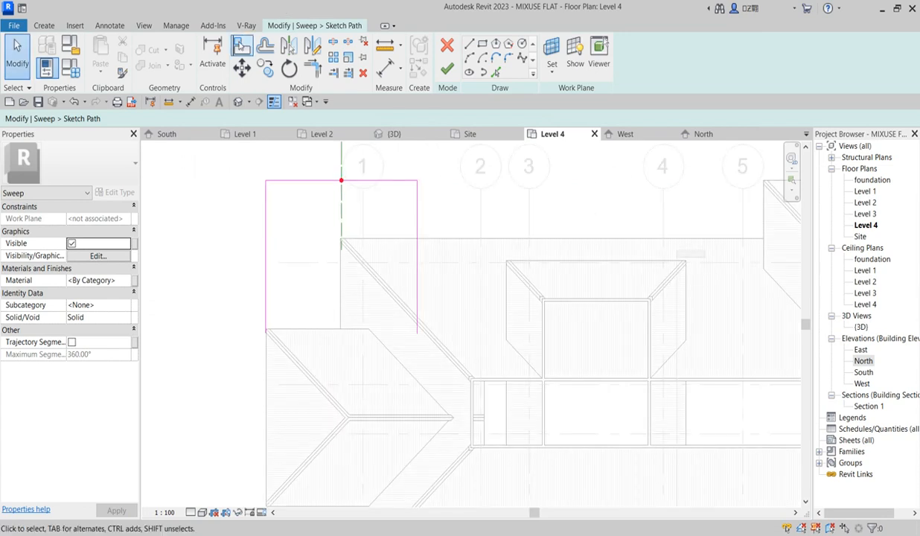
click(241, 46)
scroll(318, 437, down, 2)
scroll(312, 416, up, 2)
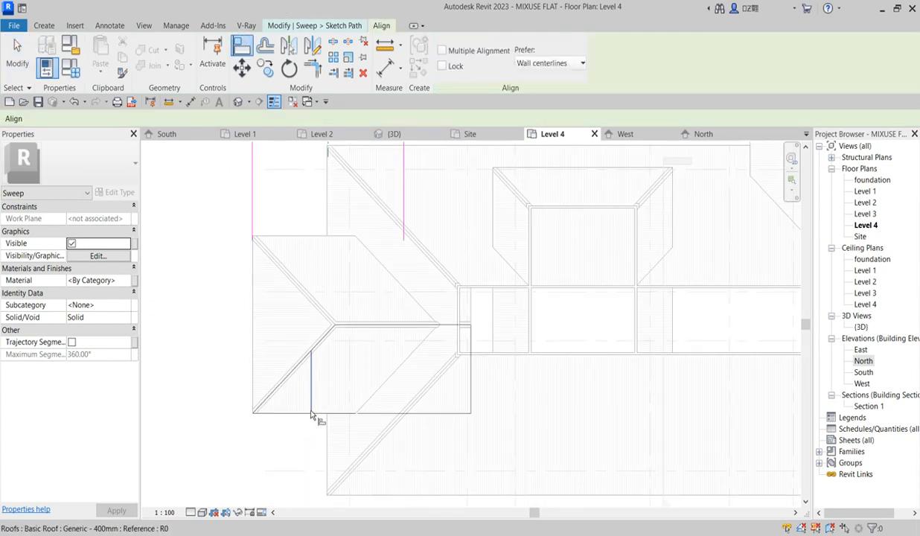
scroll(311, 417, up, 2)
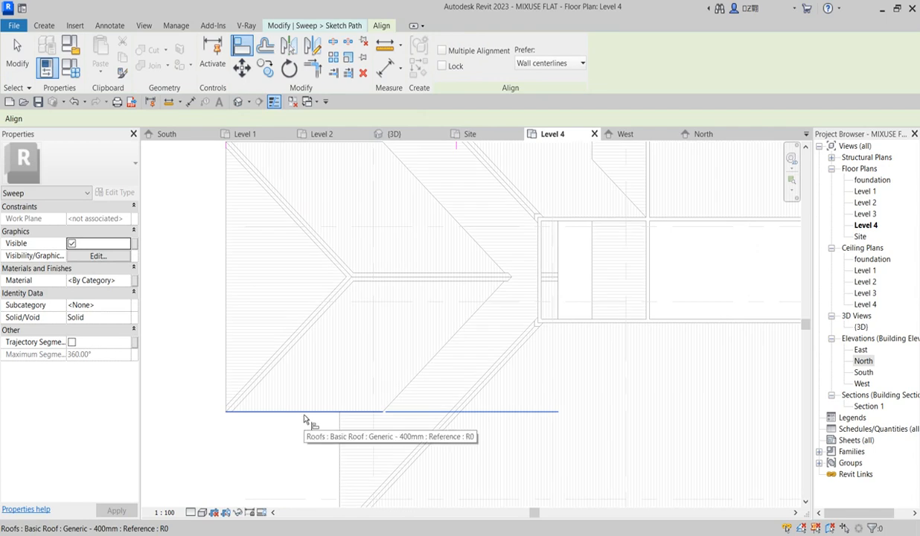
scroll(305, 419, down, 3)
scroll(303, 420, up, 1)
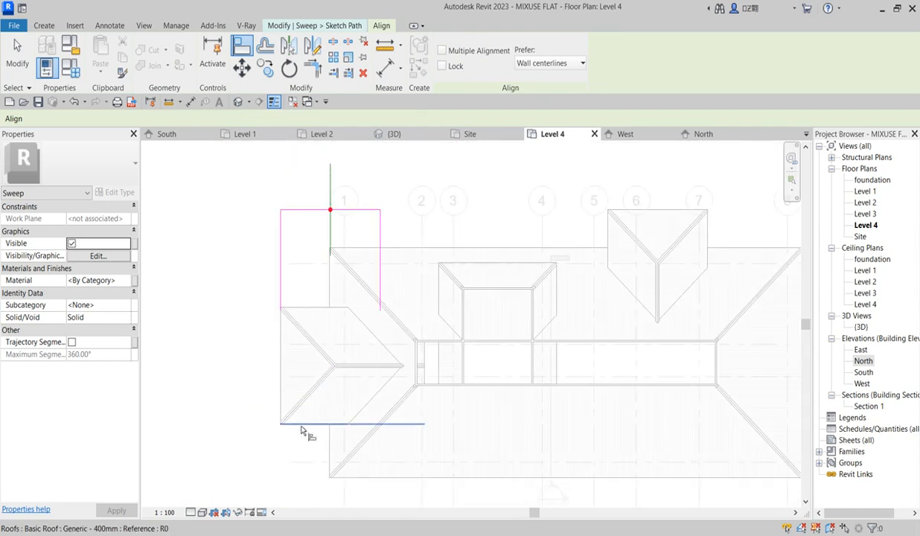
click(315, 306)
scroll(313, 254, up, 2)
right_click(305, 268)
click(334, 274)
right_click(321, 274)
click(350, 284)
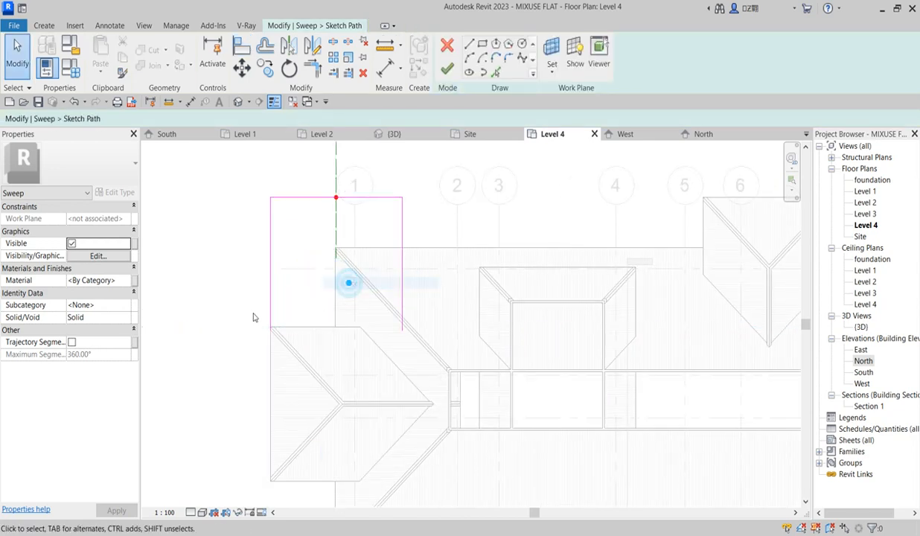
Lengthen the path's outer side line to about 7112 mm, ending halfway along the side roof's outer eave
click(270, 311)
scroll(273, 335, up, 2)
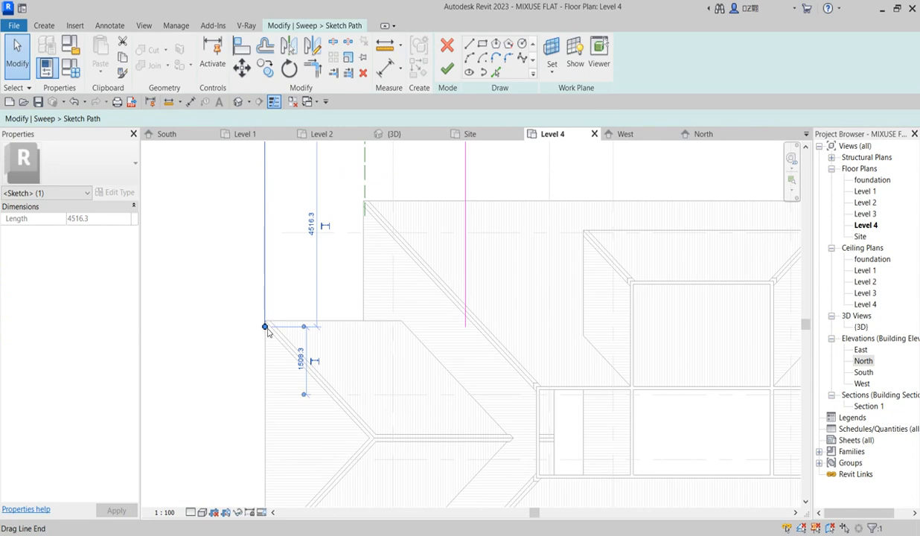
drag(265, 332, 268, 439)
scroll(267, 371, down, 3)
scroll(267, 372, down, 1)
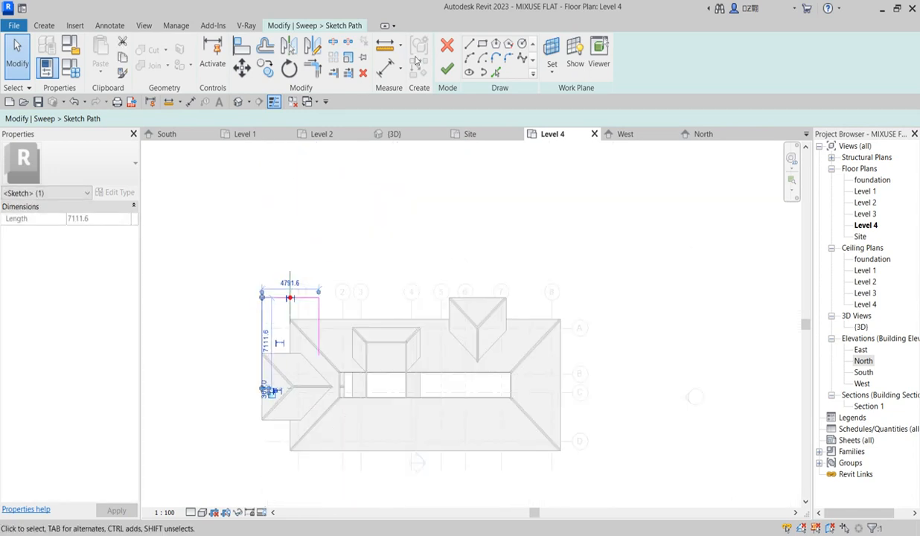
Add the side roof's eave edge nearest grid D as a path line and join it in a corner with the outer side line
click(496, 72)
scroll(268, 424, up, 3)
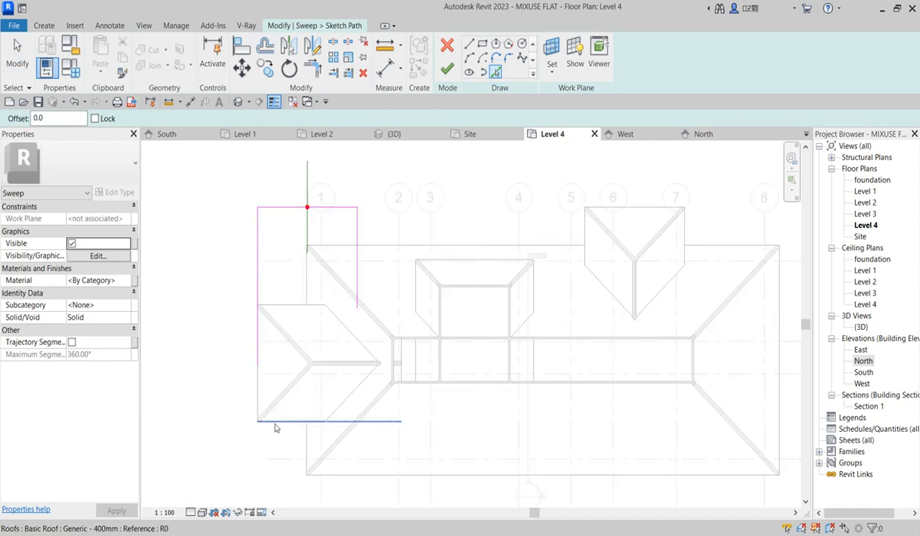
click(276, 422)
click(313, 67)
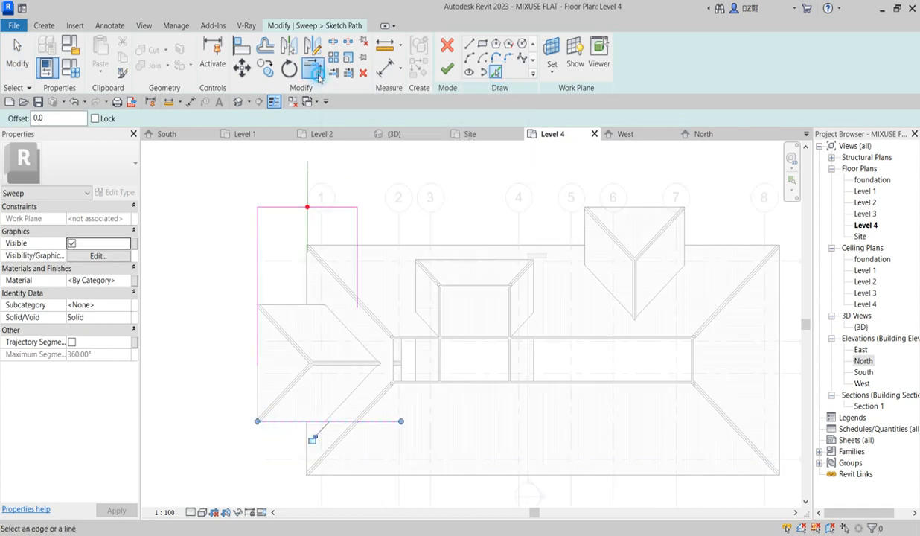
click(258, 324)
click(301, 422)
right_click(394, 154)
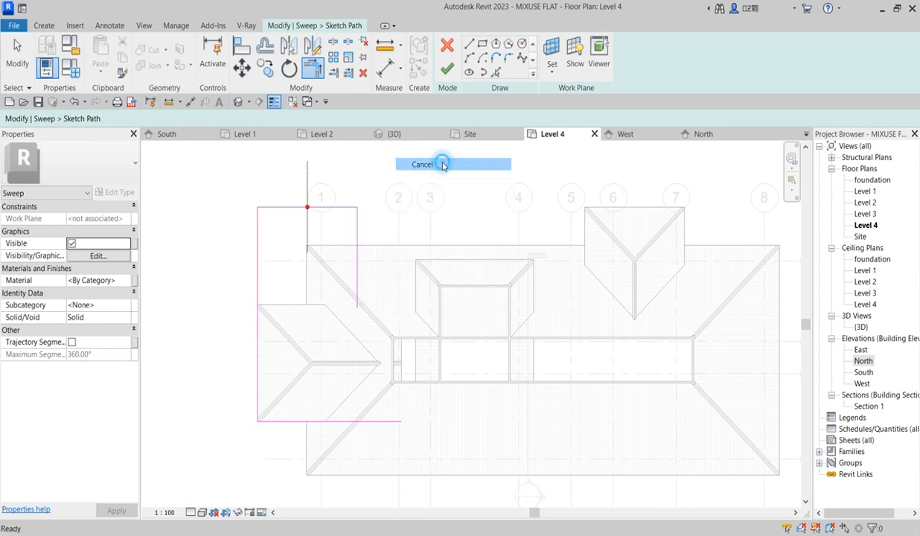
click(442, 163)
right_click(438, 162)
click(475, 172)
Delete the path's inner side line and align the line beyond grid A to the side roof's eave edge nearest grid A
click(356, 269)
key(Delete)
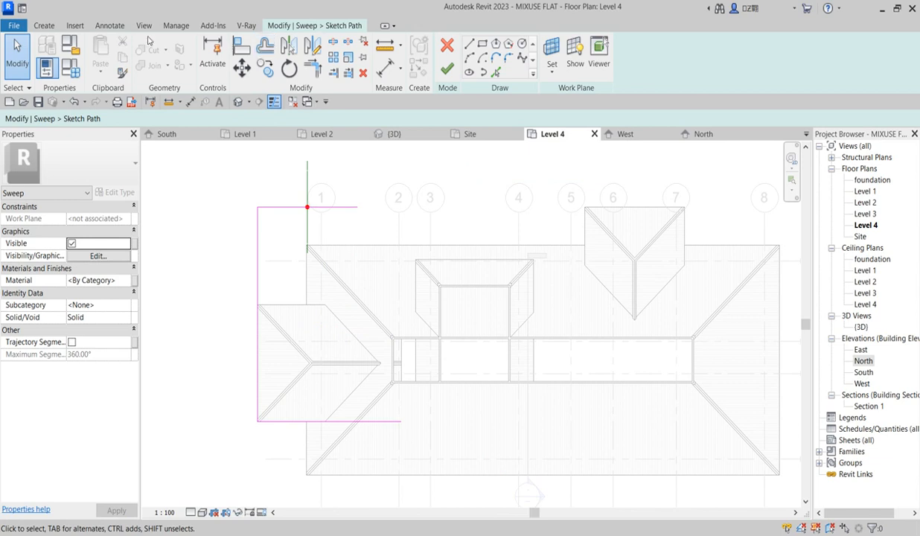
click(243, 46)
scroll(291, 313, up, 10)
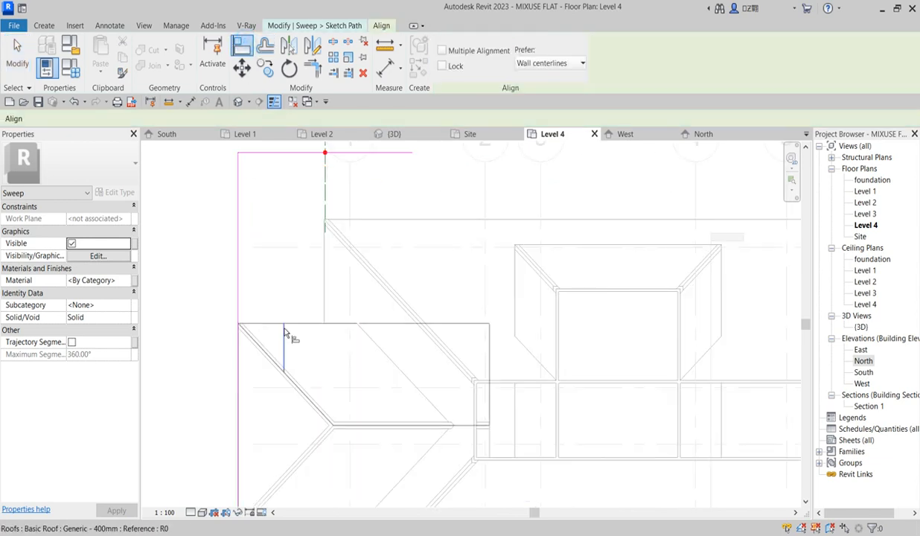
click(270, 322)
scroll(271, 322, down, 6)
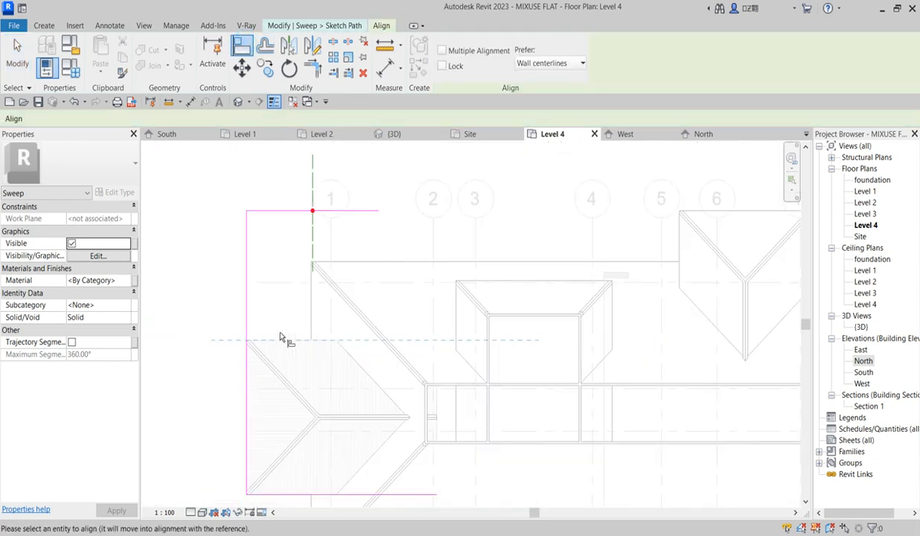
click(278, 229)
scroll(323, 376, up, 3)
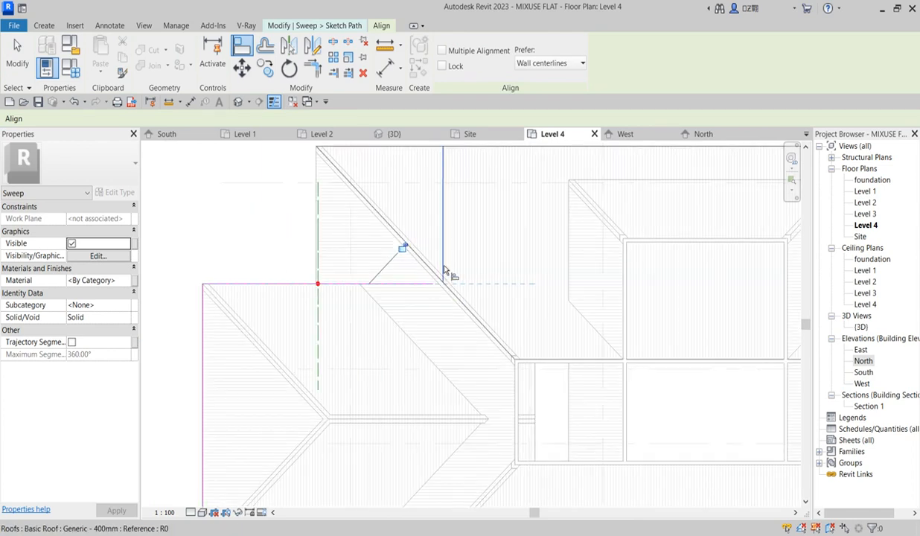
right_click(440, 221)
click(486, 229)
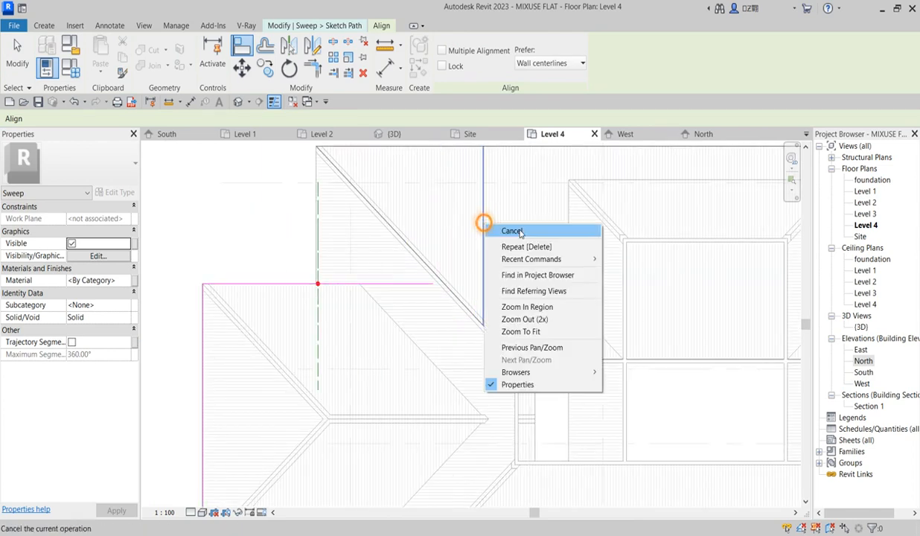
Shorten the path line nearest grid D to about 4300 mm and the opposite line to about 4400 mm, and finish the path and sweep
scroll(428, 465, down, 3)
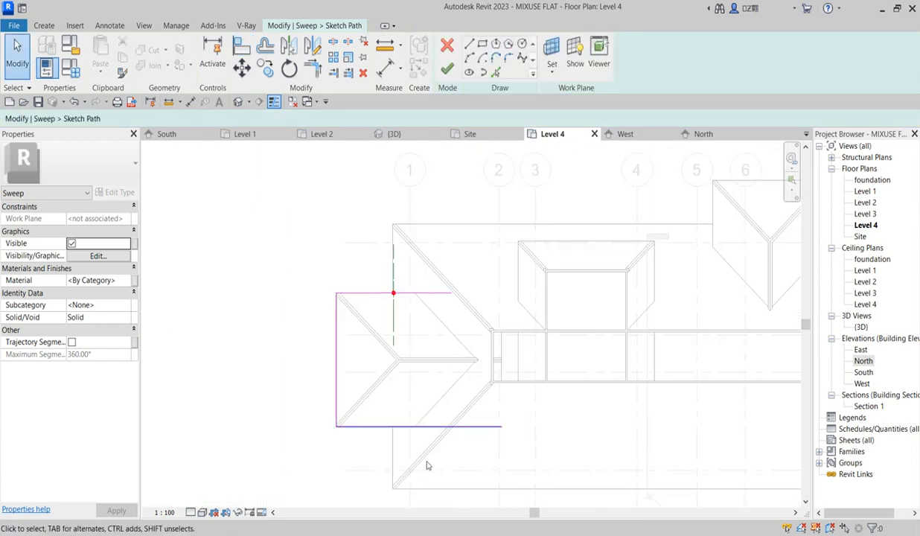
click(488, 426)
drag(501, 427, 440, 427)
click(435, 292)
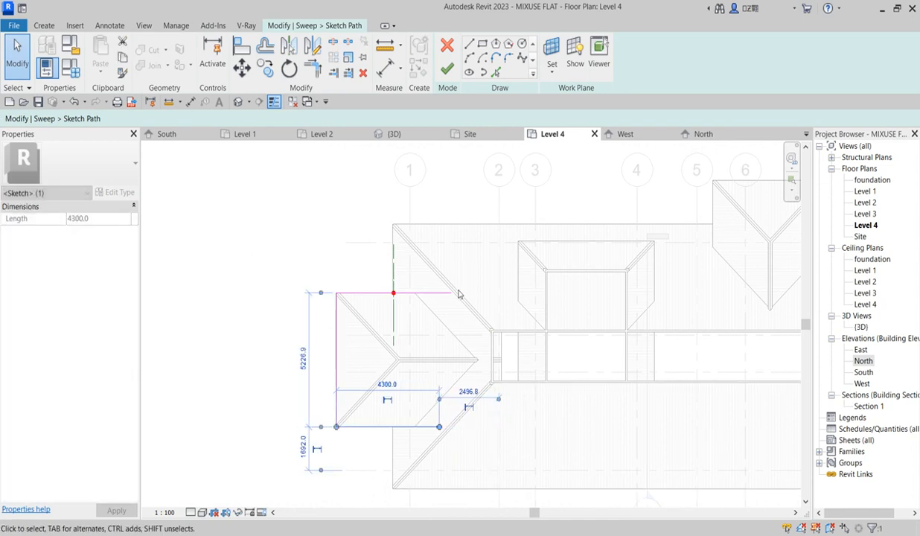
drag(451, 297, 443, 300)
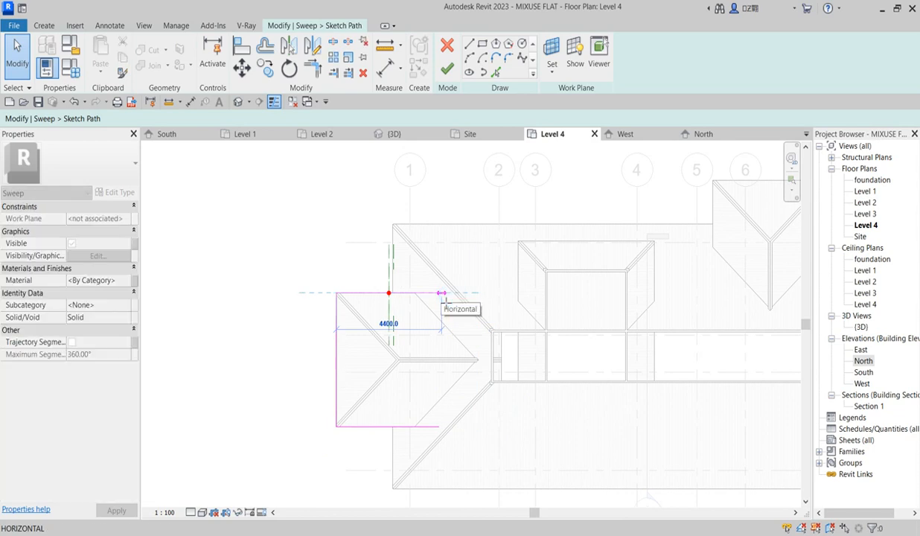
click(447, 68)
click(446, 69)
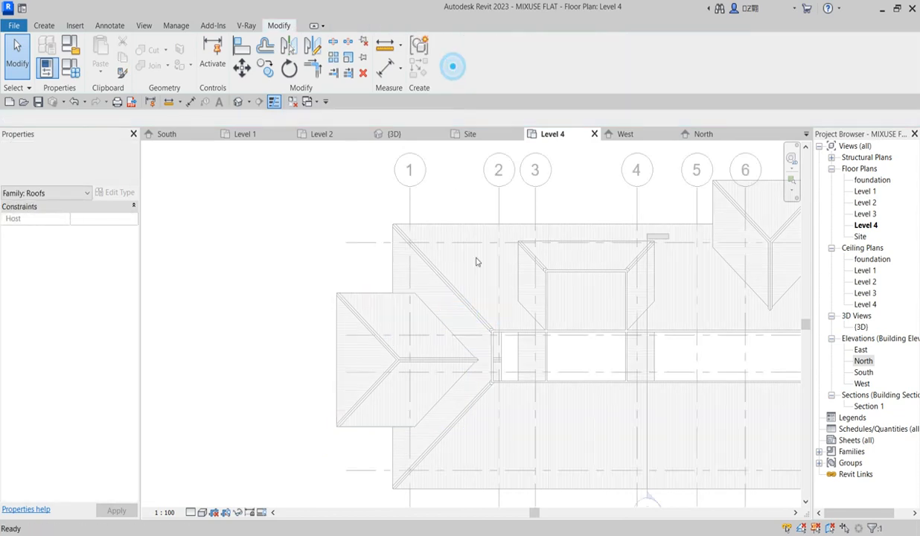
Examine the fascias of the main, higher, projecting and side roofs in the West elevation
double_click(862, 384)
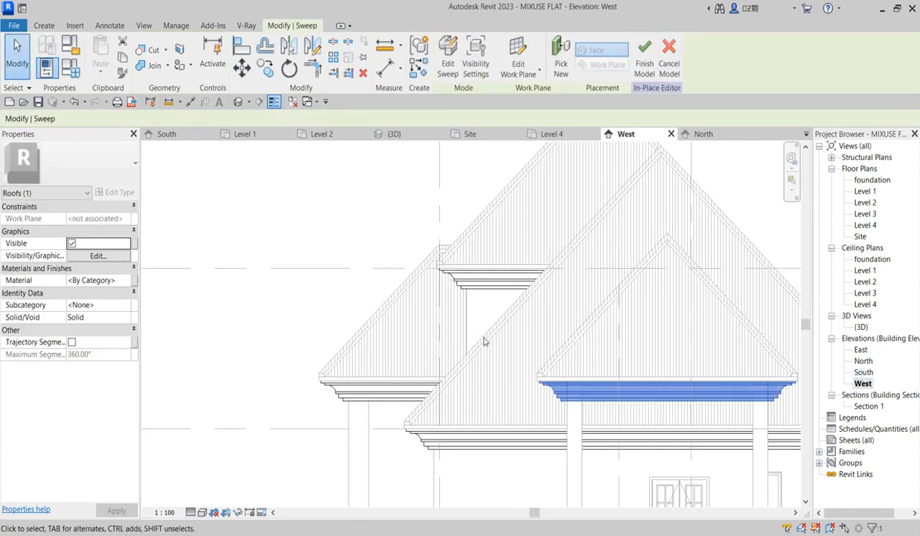
click(749, 343)
scroll(366, 373, down, 3)
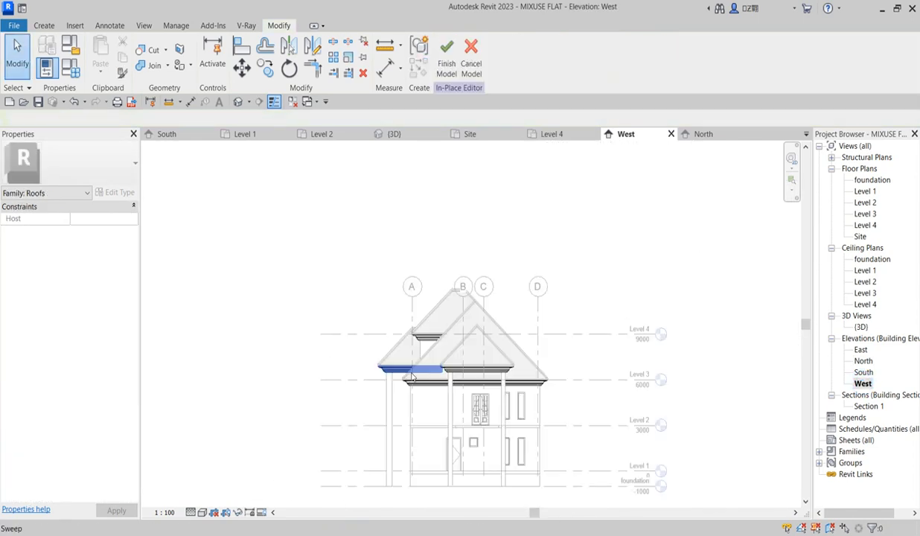
scroll(385, 351, up, 3)
scroll(384, 298, down, 3)
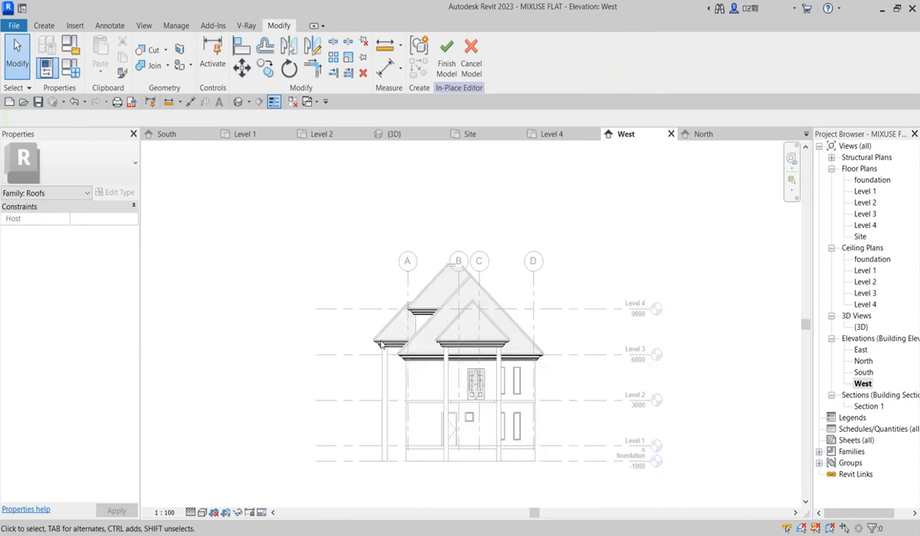
scroll(385, 344, up, 3)
scroll(468, 320, down, 3)
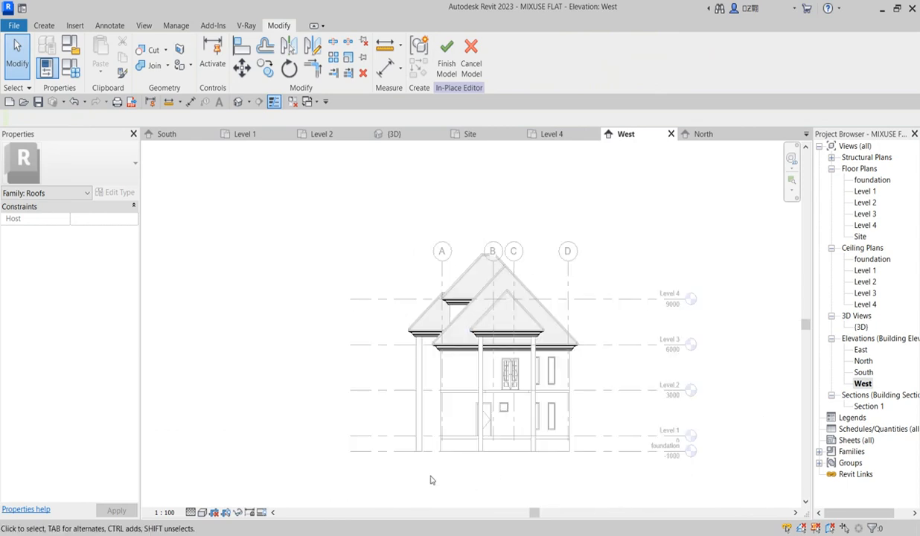
scroll(491, 344, up, 3)
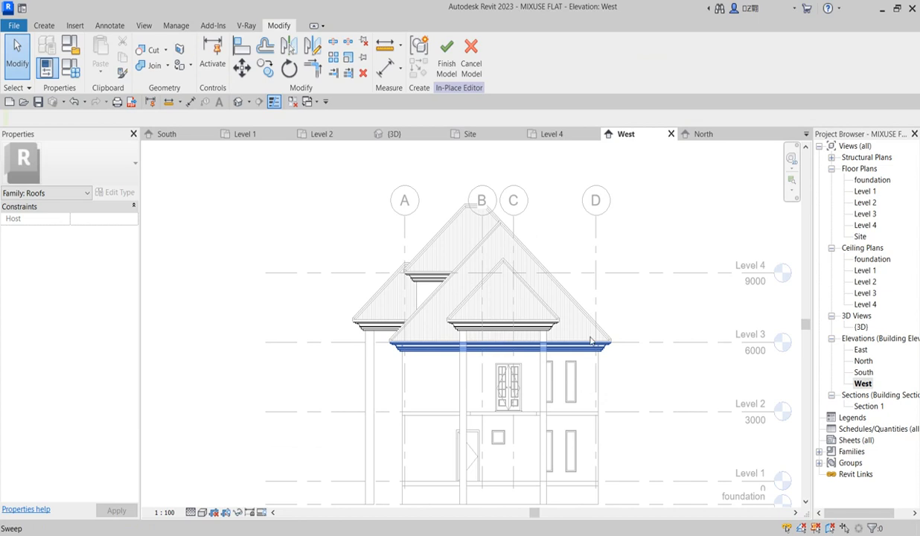
Open the South elevation and finish the in-place fascia model
double_click(864, 372)
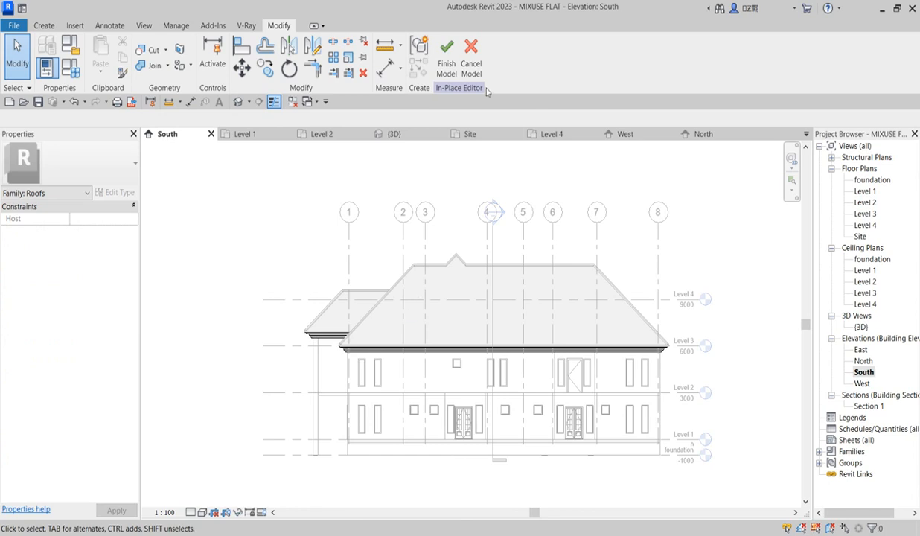
click(448, 65)
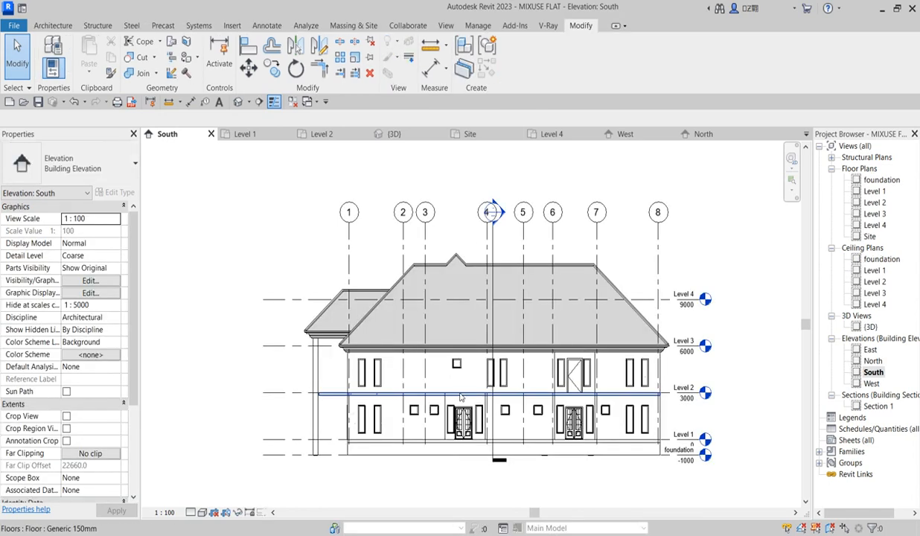
Edit in place the tall column under the side roof beyond grid 1 and select its extrusion
scroll(318, 376, up, 2)
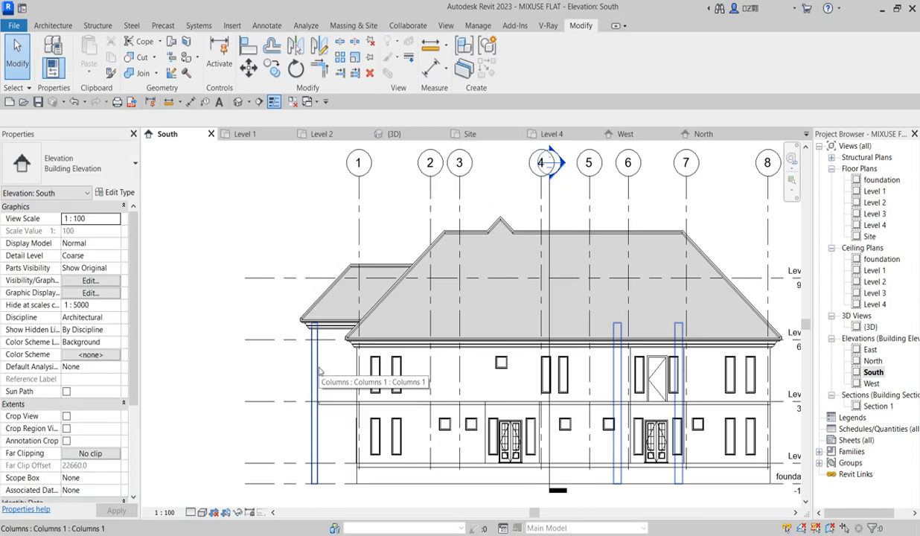
click(317, 383)
scroll(317, 383, up, 3)
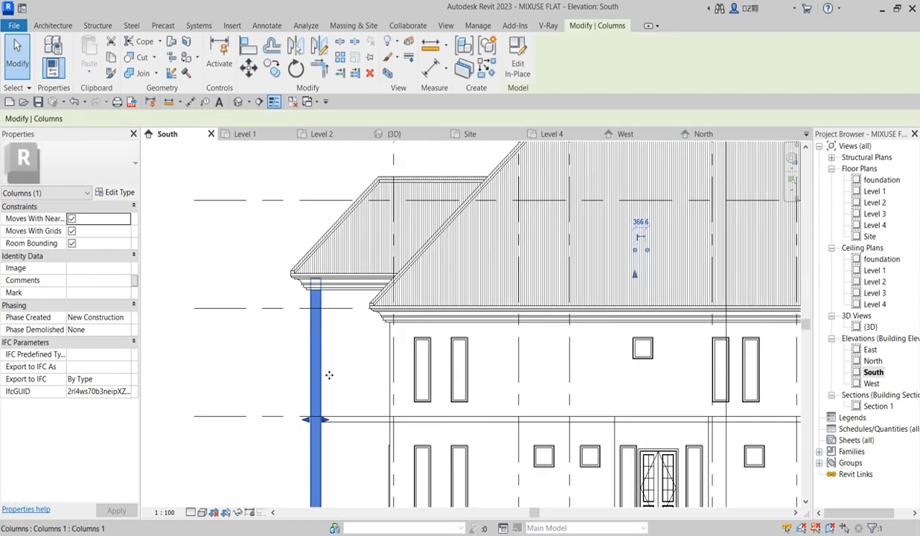
scroll(326, 397, down, 3)
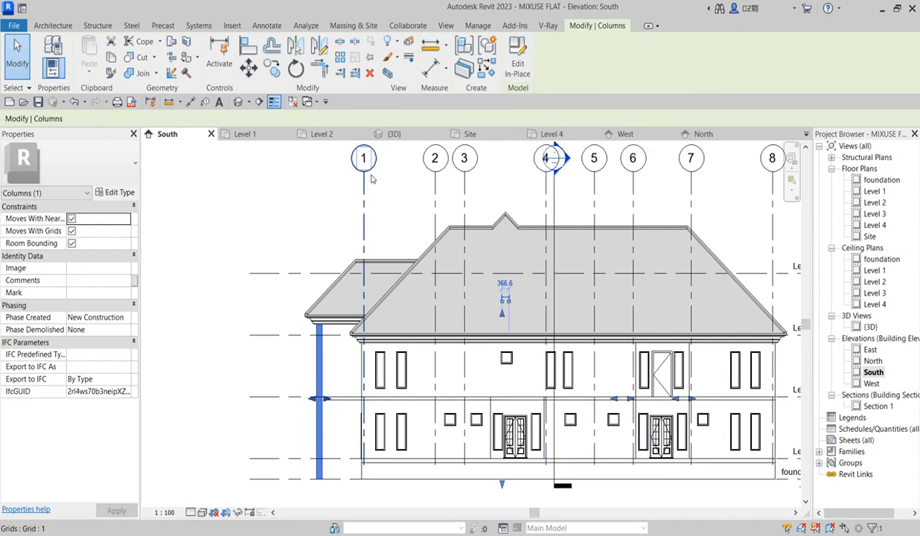
click(513, 65)
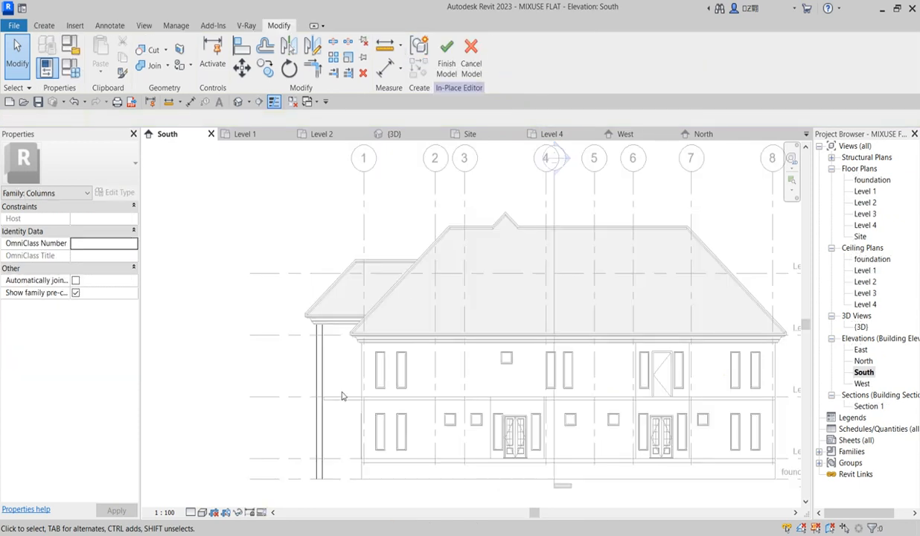
click(319, 349)
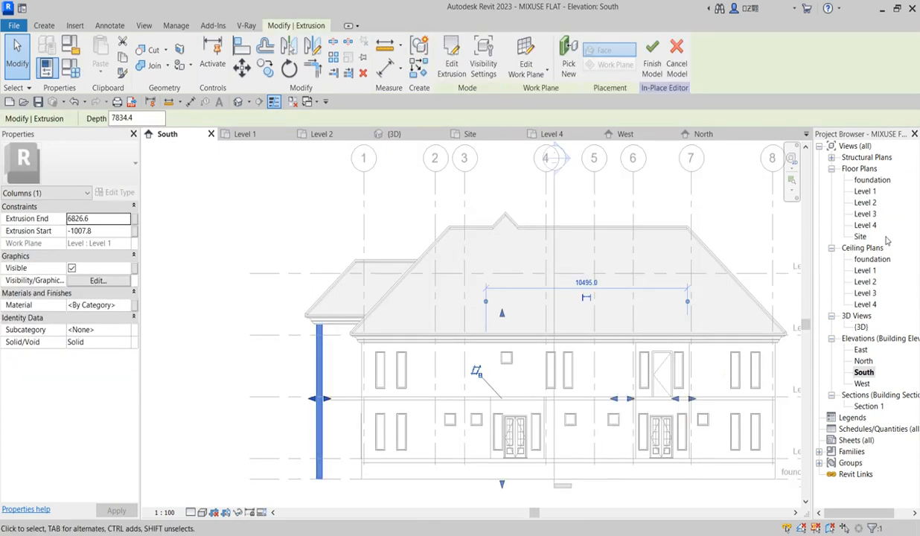
Copy the selected column extrusion 1 mm sideways toward grid 8 in the Level 1 floor plan
double_click(865, 192)
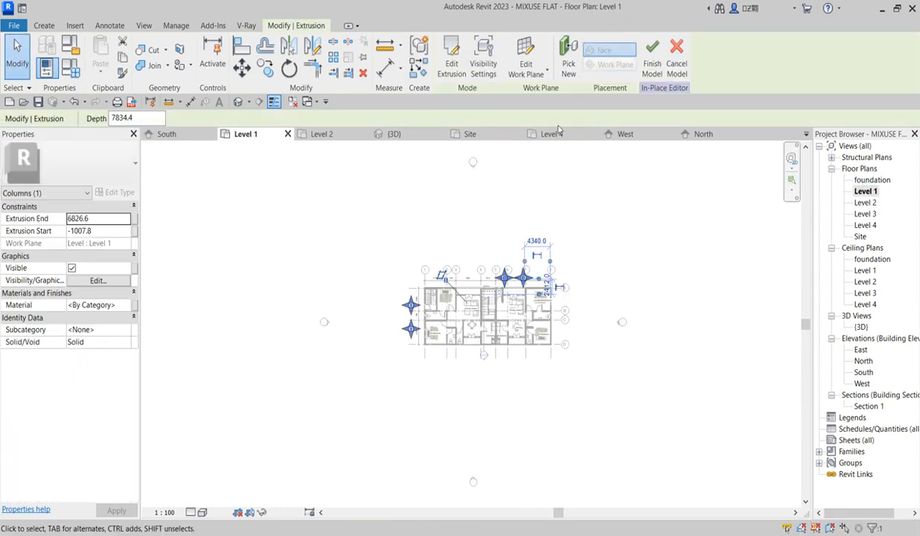
click(266, 69)
scroll(554, 275, up, 5)
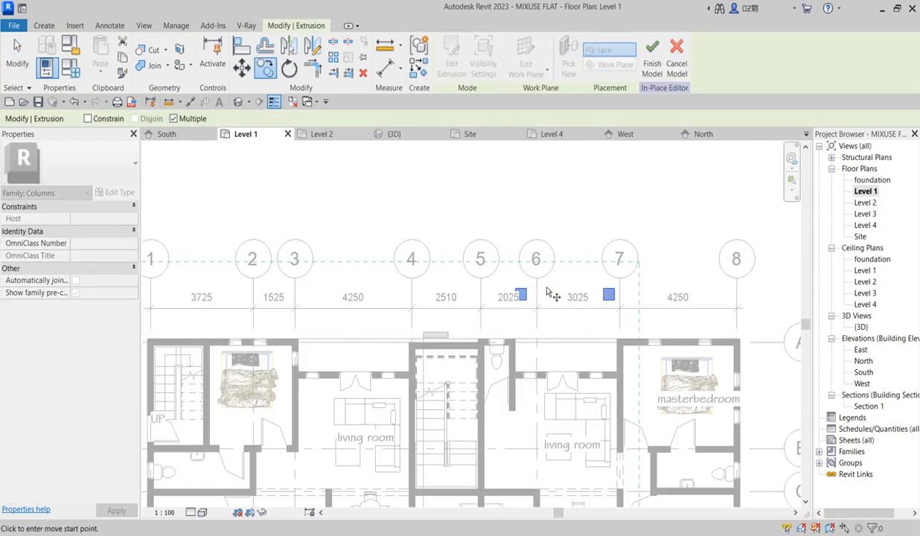
click(698, 289)
text(1)
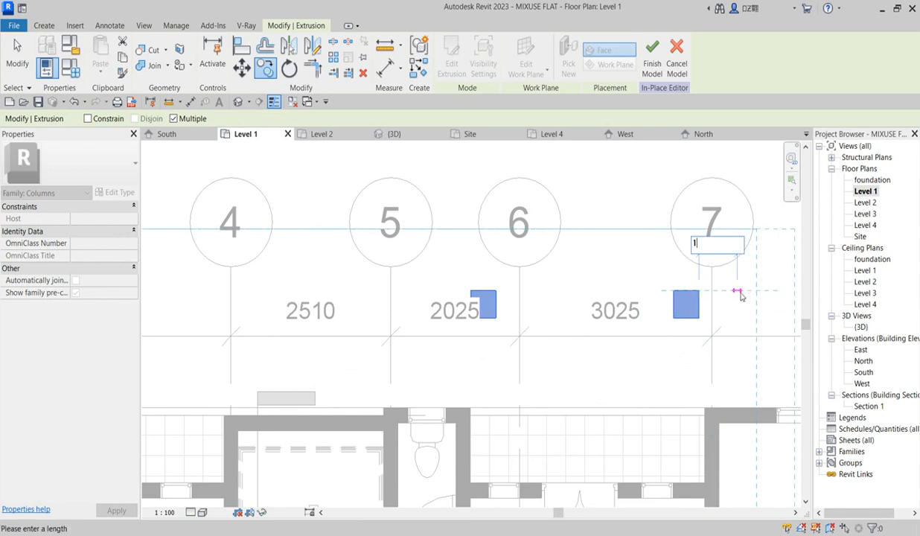
key(Return)
scroll(659, 298, down, 2)
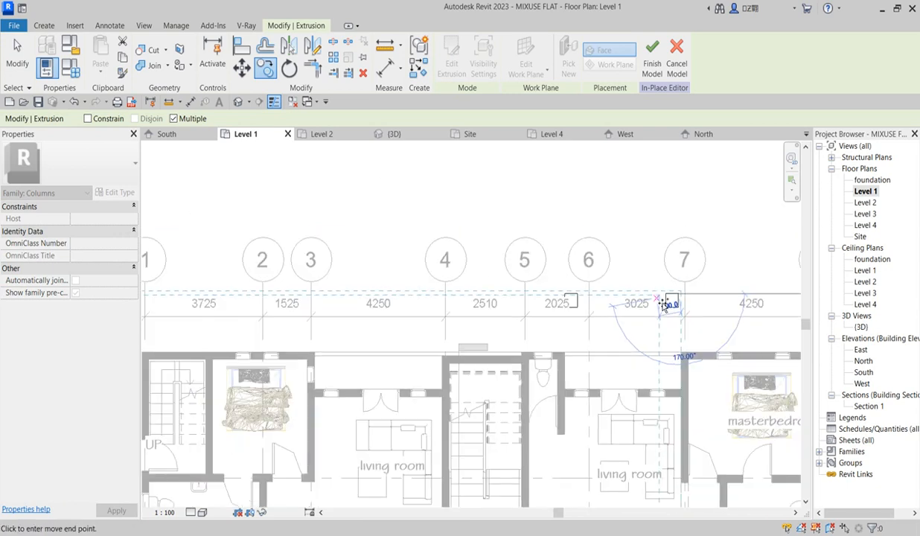
key(Escape)
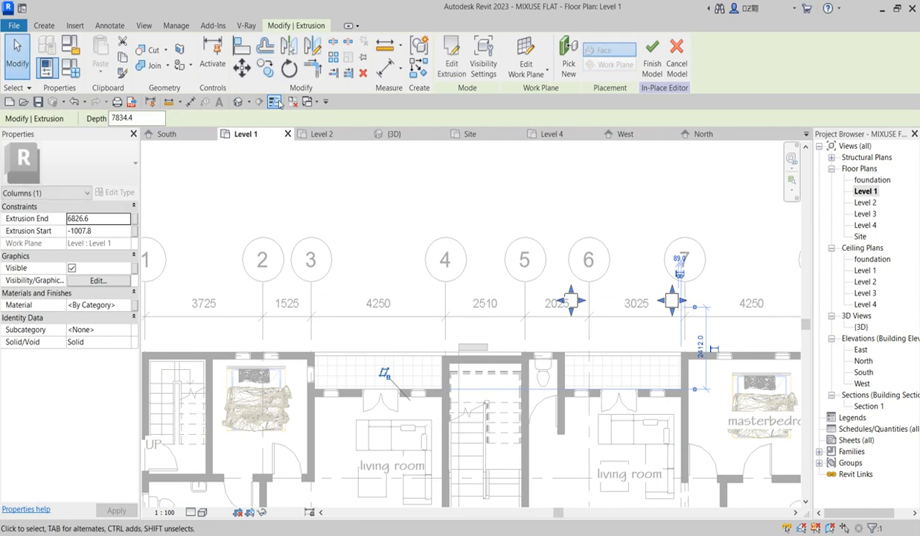
Edit the copied extrusion's sketch and offset the square outlines of the two columns beyond grid 1 outward by 100 mm without copying
click(452, 63)
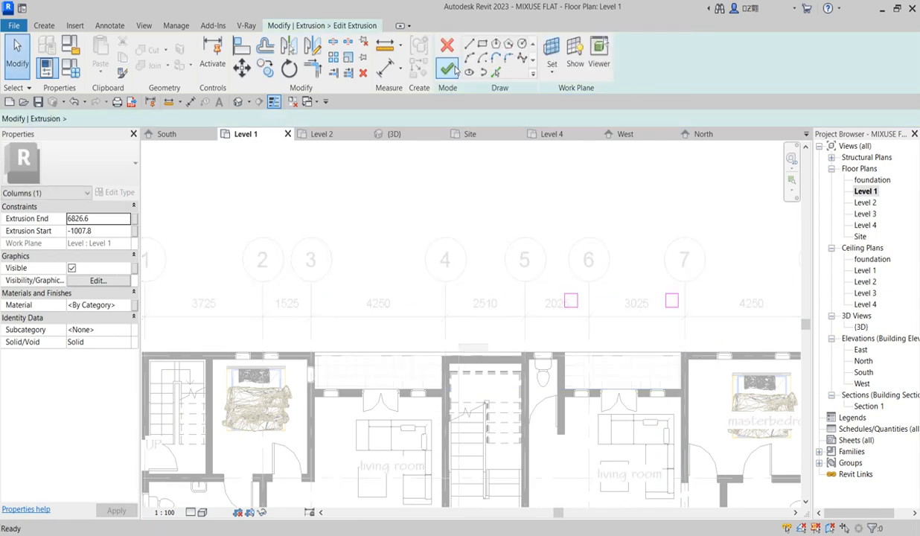
scroll(579, 299, down, 3)
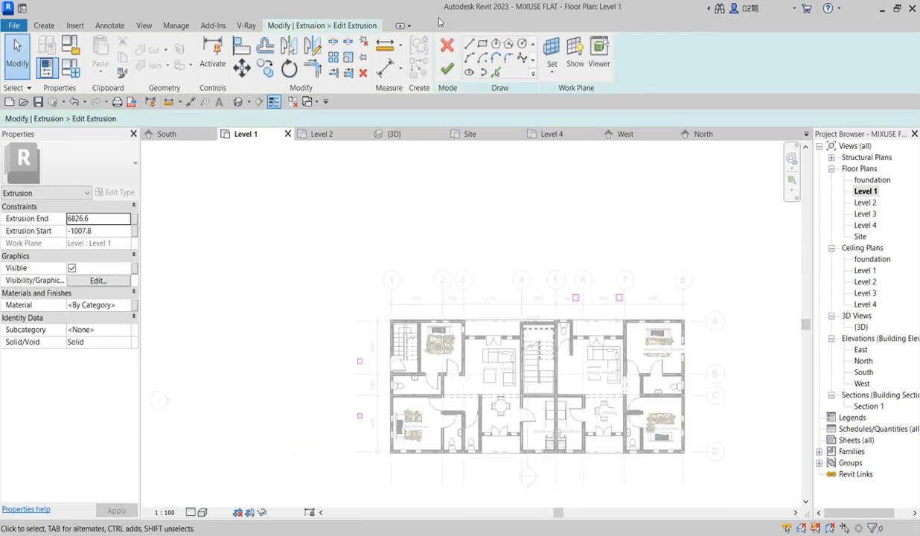
click(266, 48)
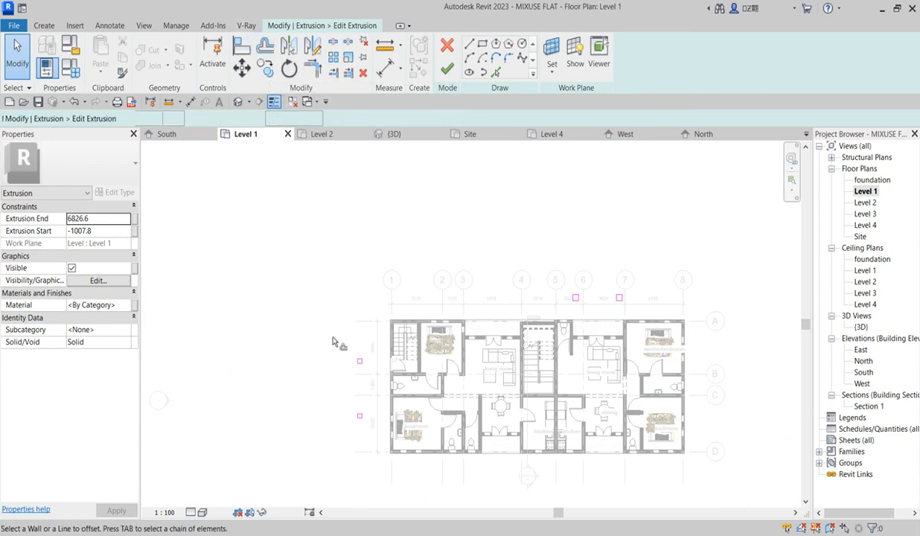
scroll(359, 364, up, 5)
scroll(356, 359, up, 2)
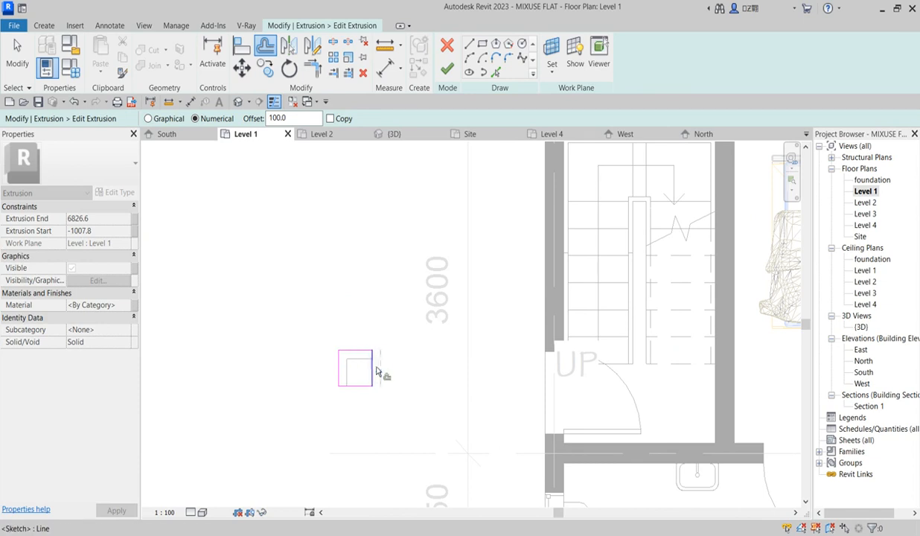
scroll(368, 387, down, 3)
scroll(376, 447, up, 3)
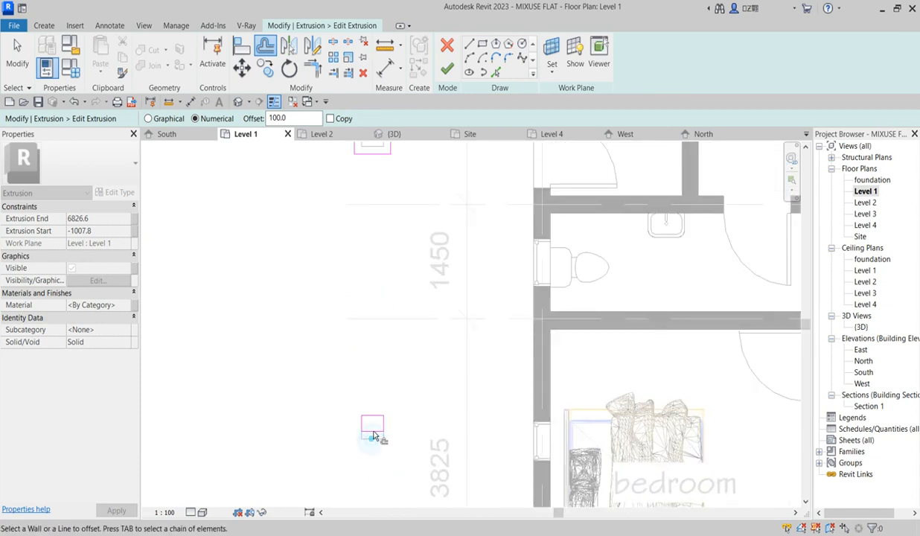
click(370, 440)
click(387, 432)
click(379, 410)
click(361, 421)
scroll(390, 324, down, 5)
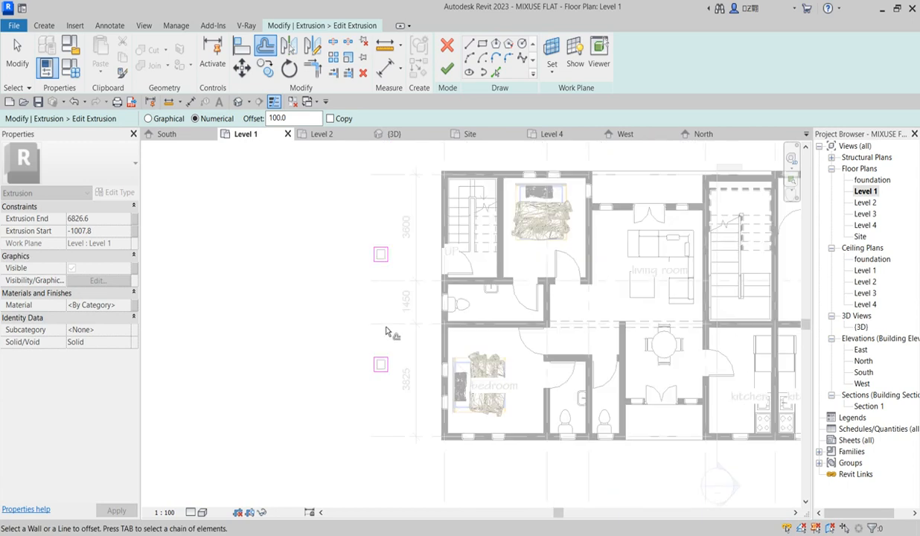
Offset the square outlines of the two columns near grids 6 and 7 outward by 100 mm and finish the extrusion sketch
scroll(562, 245, up, 1)
scroll(562, 245, up, 3)
click(539, 289)
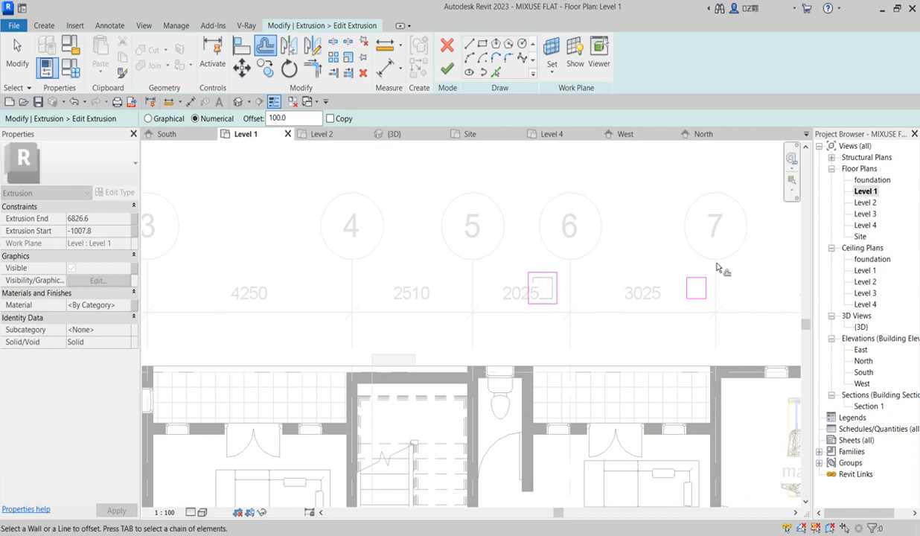
click(694, 277)
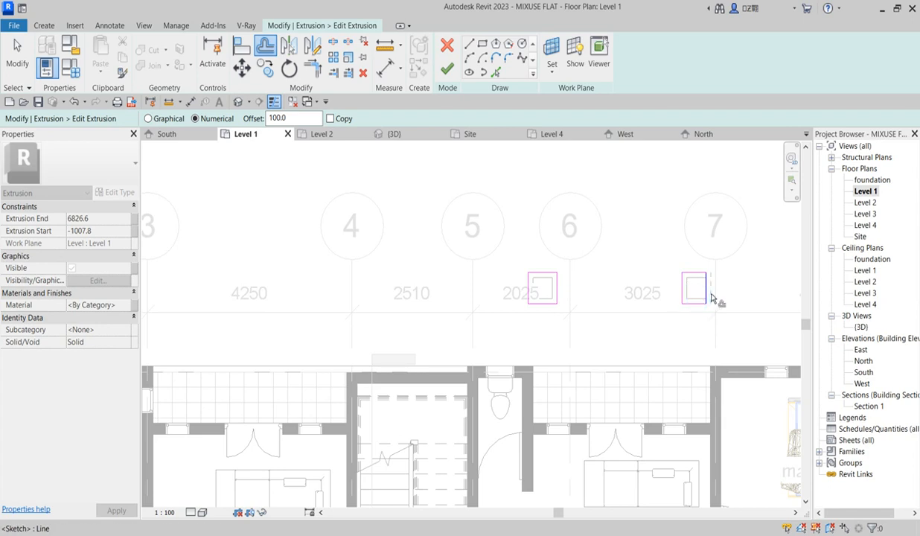
click(709, 297)
scroll(672, 288, down, 3)
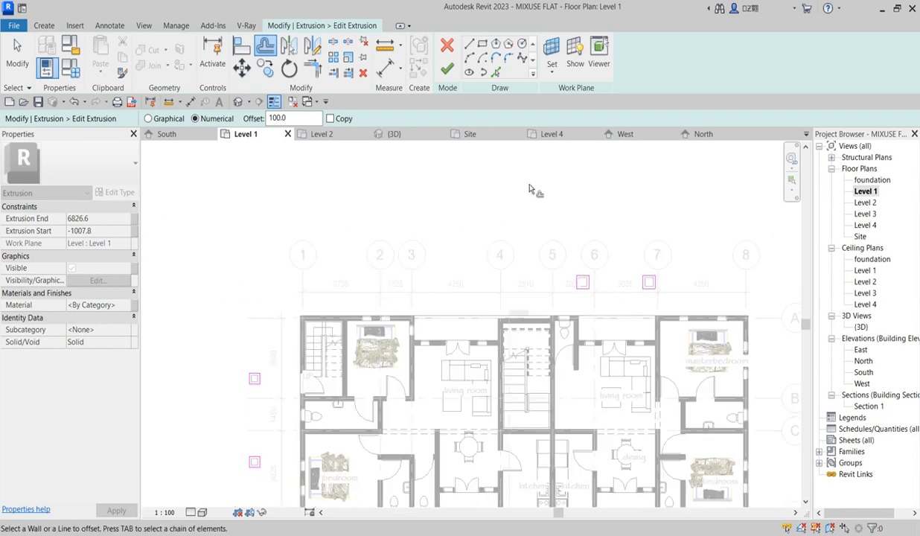
click(446, 69)
scroll(440, 260, down, 3)
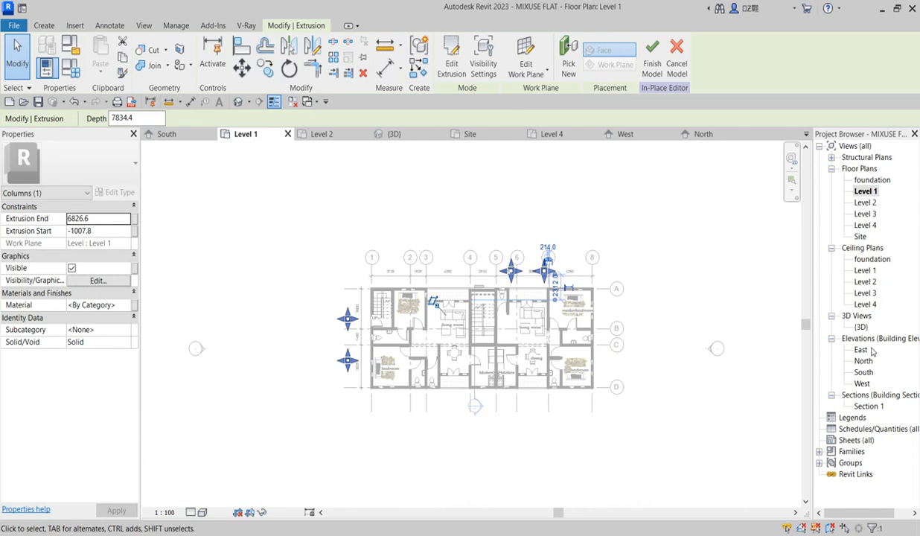
Lower the top of the enlarged column extrusion to an extrusion end of about 5200 mm in the South elevation
double_click(865, 372)
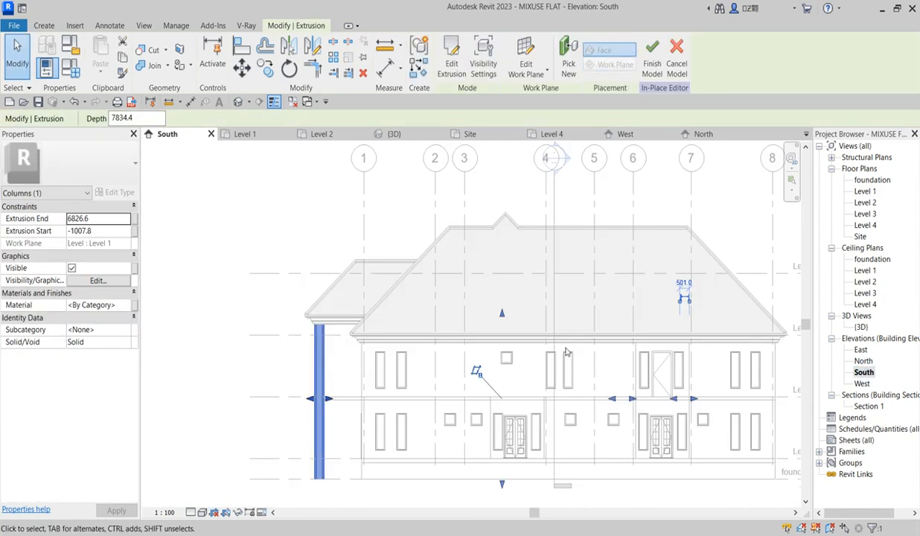
click(502, 315)
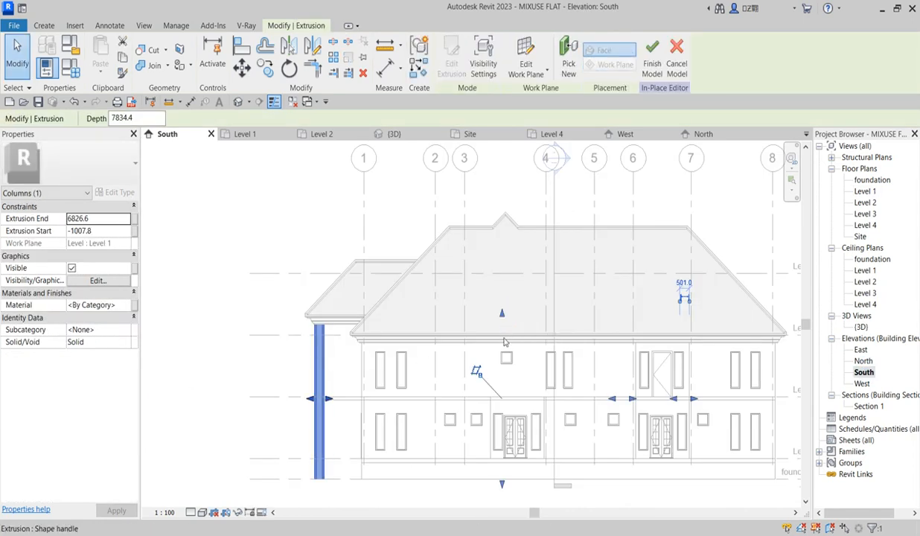
drag(512, 349, 505, 344)
scroll(504, 356, up, 3)
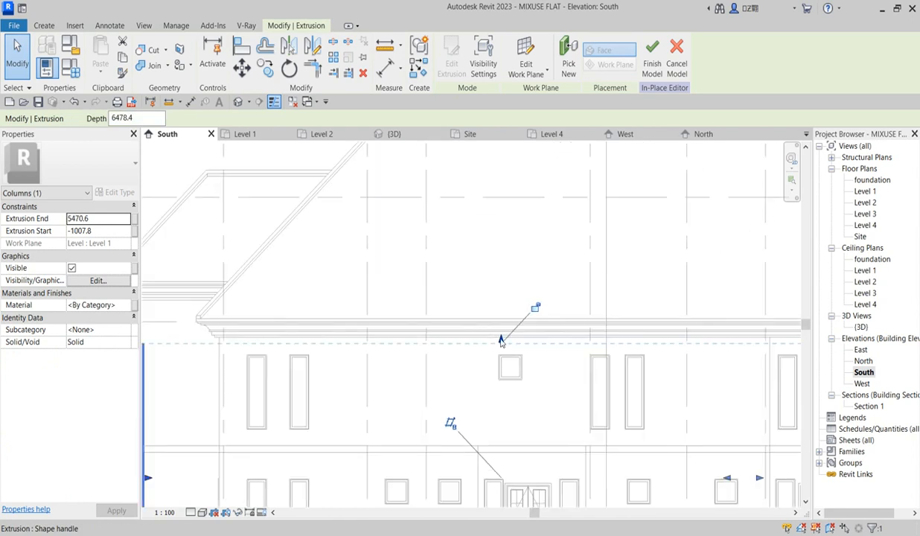
scroll(517, 332, down, 5)
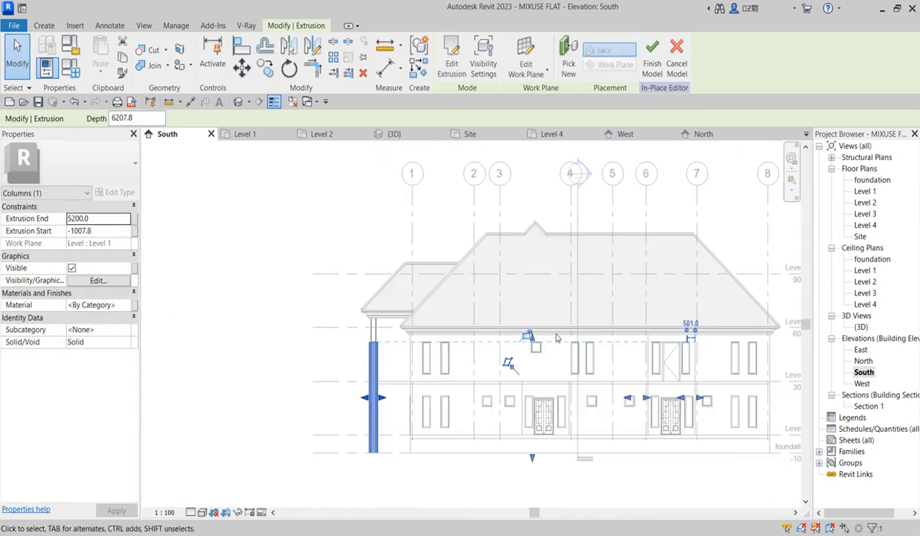
click(337, 339)
Examine the stepped column and its junction with the side roof fascia in the South elevation
scroll(442, 340, down, 4)
scroll(453, 334, up, 3)
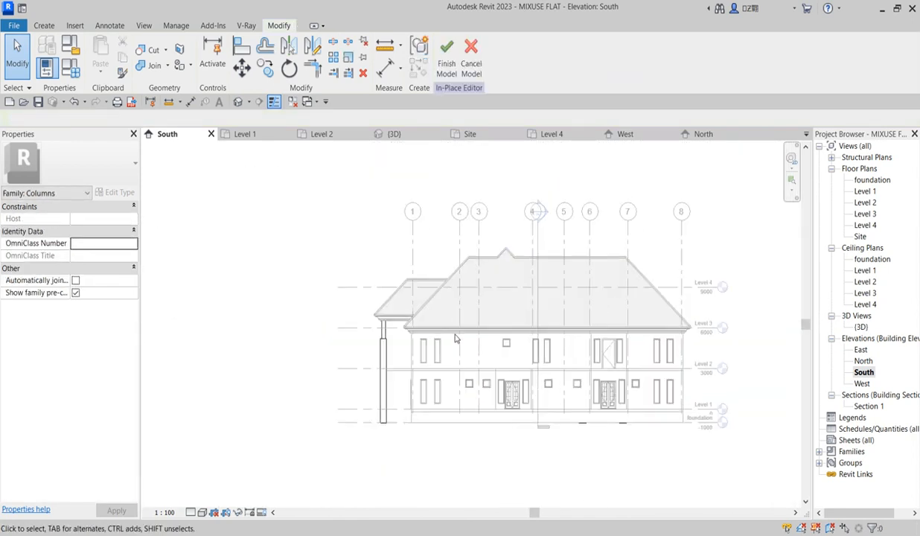
scroll(411, 349, up, 1)
scroll(412, 349, up, 8)
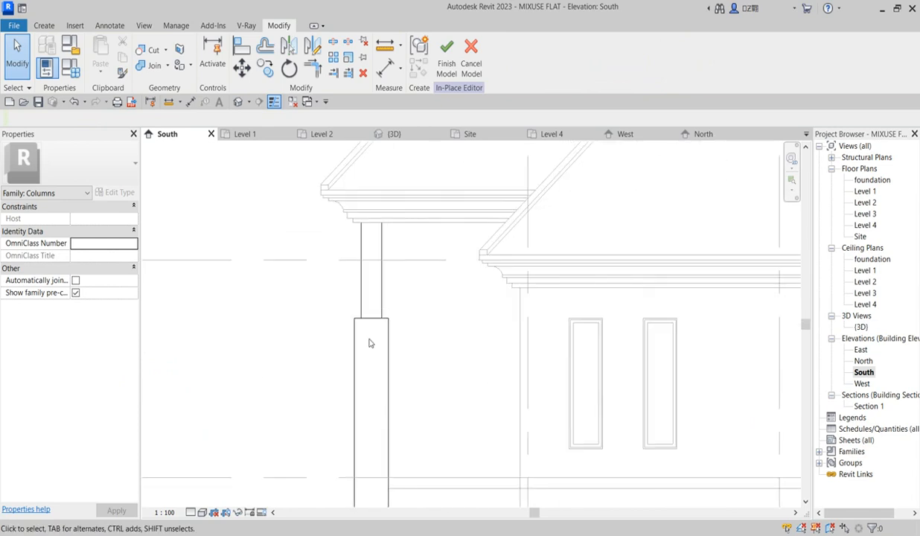
scroll(365, 317, down, 5)
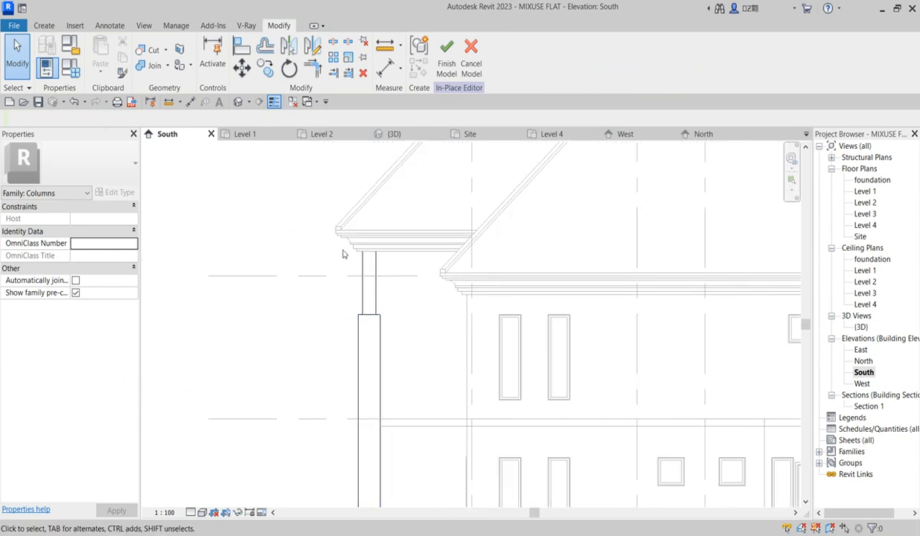
scroll(357, 268, up, 6)
scroll(368, 298, down, 5)
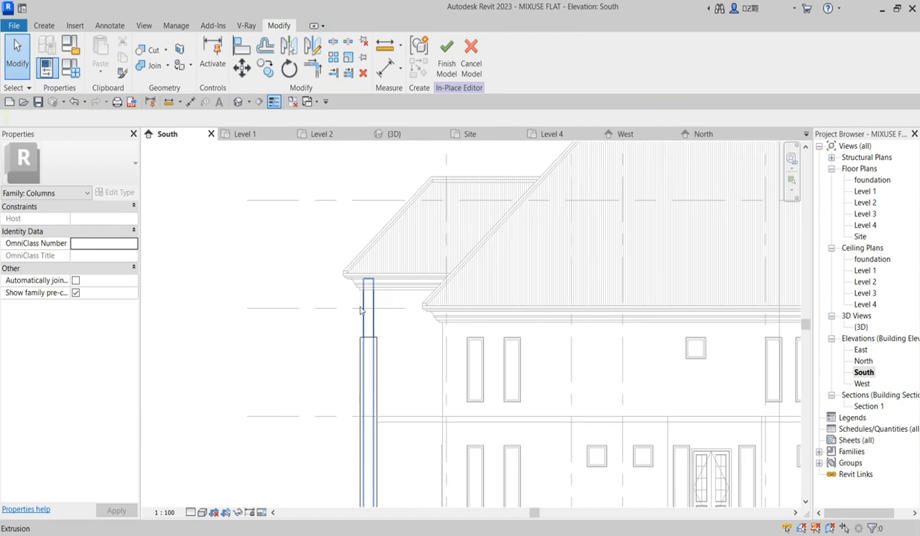
scroll(376, 308, up, 1)
scroll(377, 308, down, 2)
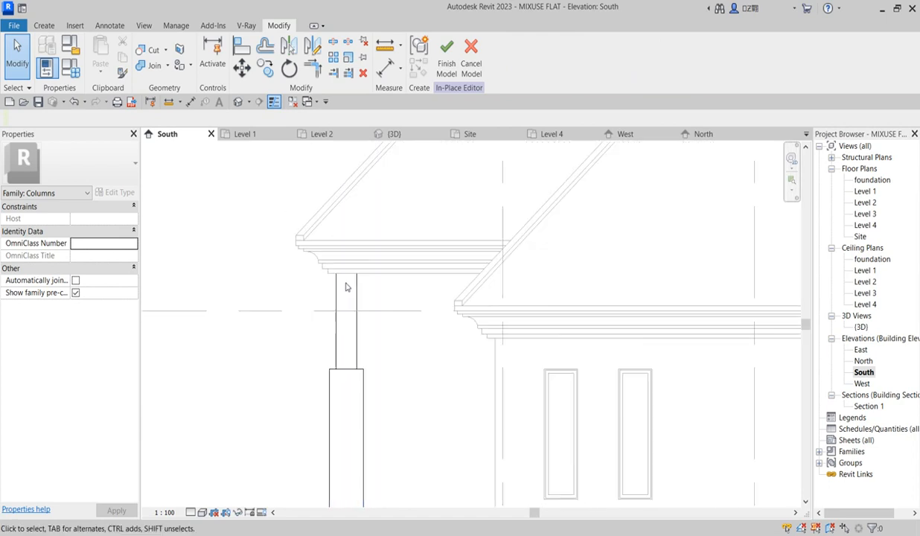
scroll(313, 337, down, 5)
scroll(319, 349, up, 2)
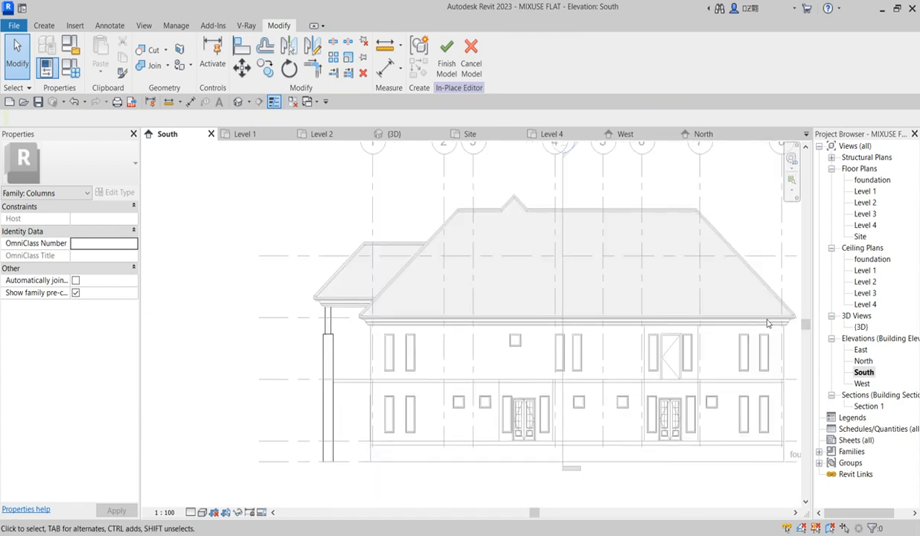
Start a sweep in the Level 1 plan, sketch its rectangular path on the inner square of the column between grids A and B, and finish the path
double_click(865, 192)
scroll(354, 335, up, 5)
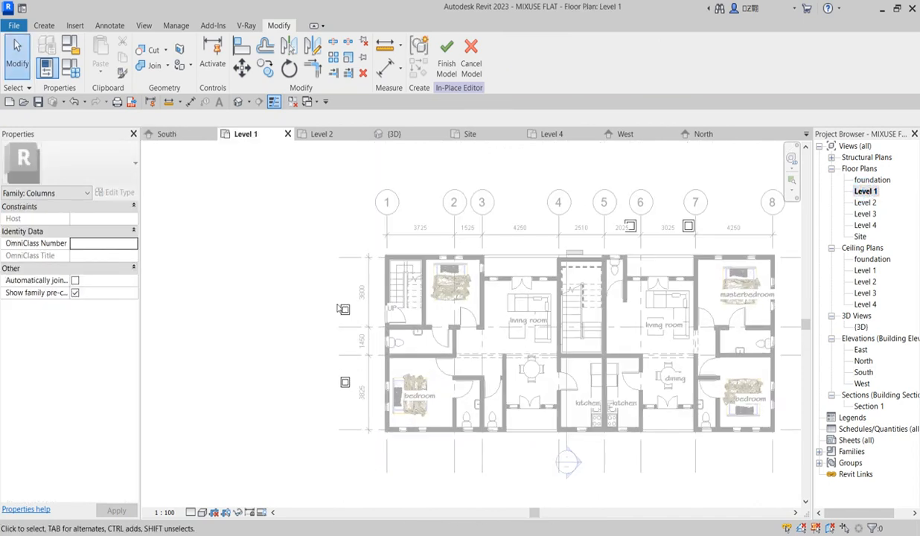
scroll(483, 281, down, 3)
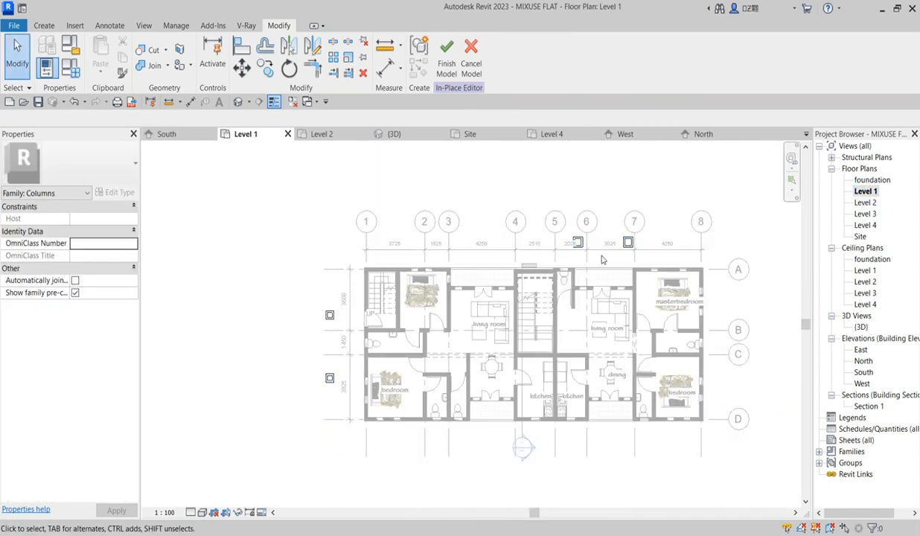
scroll(586, 270, up, 2)
scroll(498, 274, down, 4)
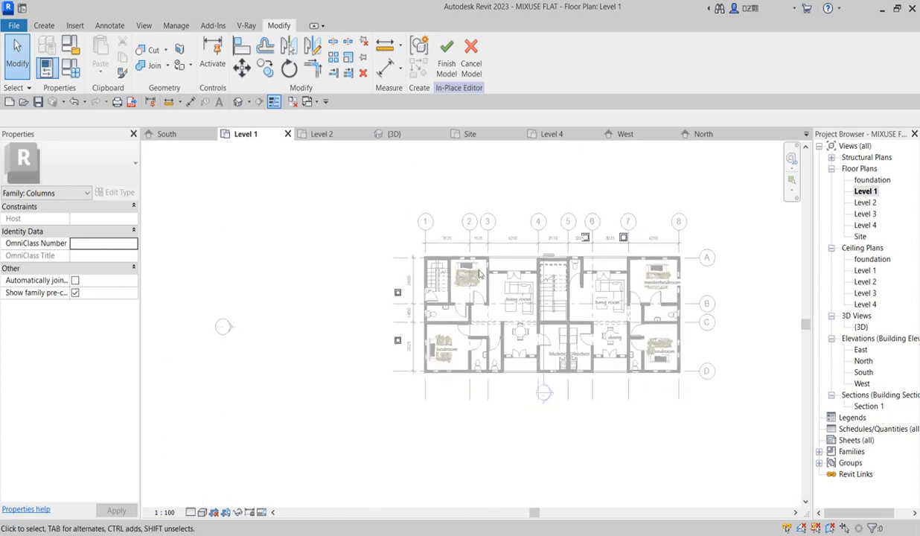
scroll(394, 305, up, 2)
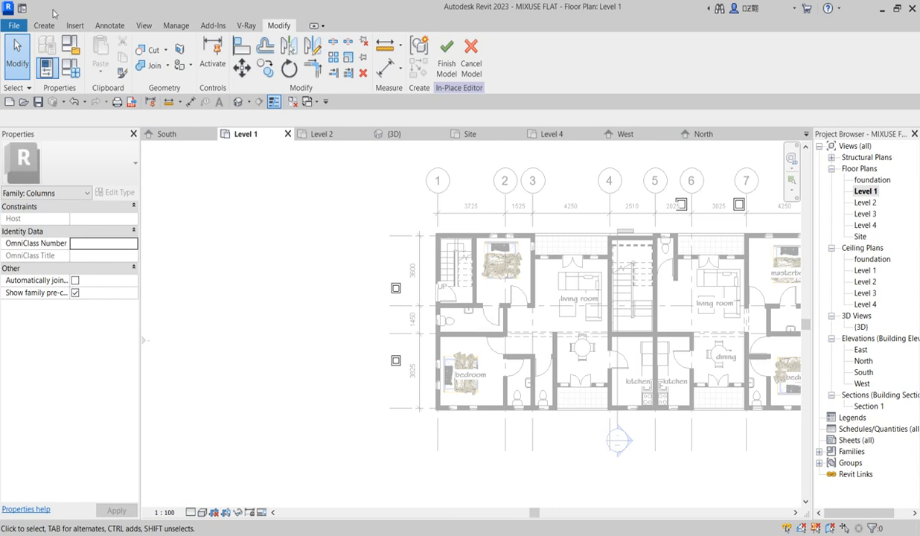
click(44, 25)
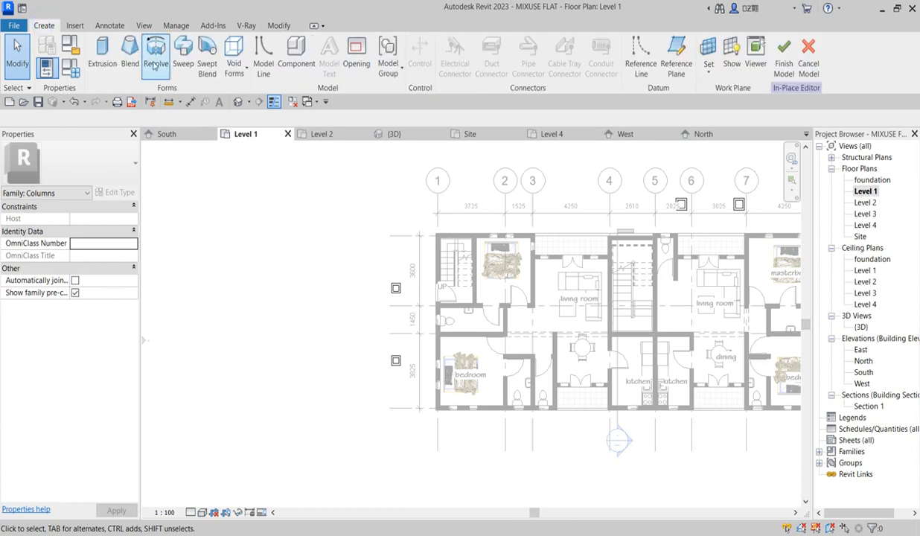
click(184, 56)
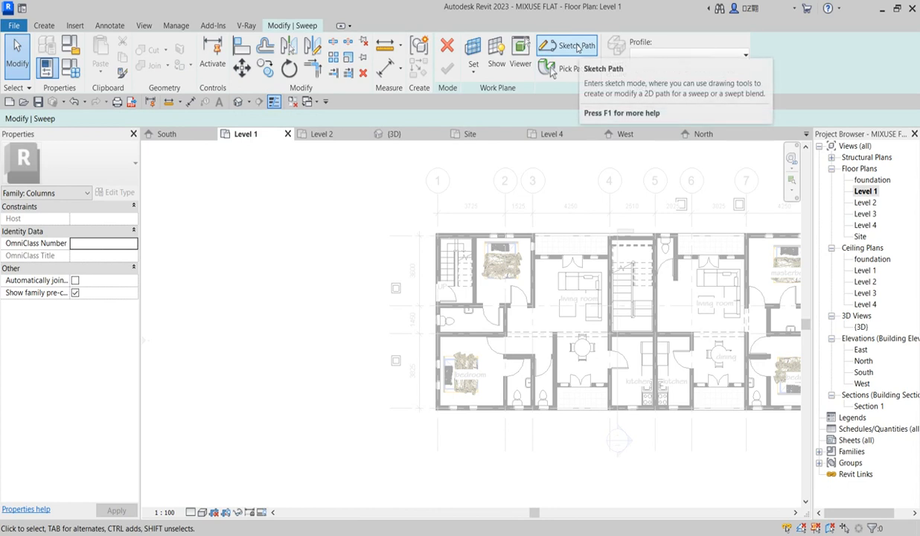
click(577, 49)
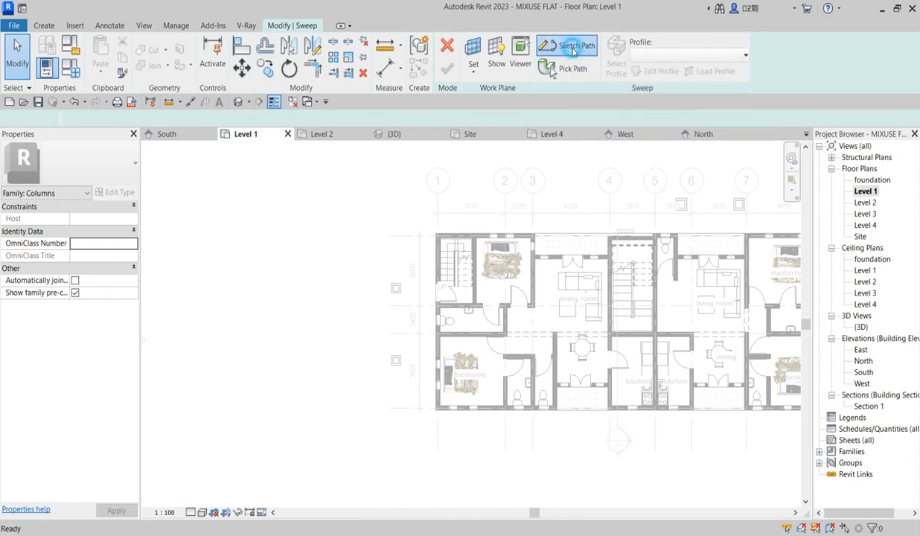
click(482, 44)
scroll(362, 260, up, 8)
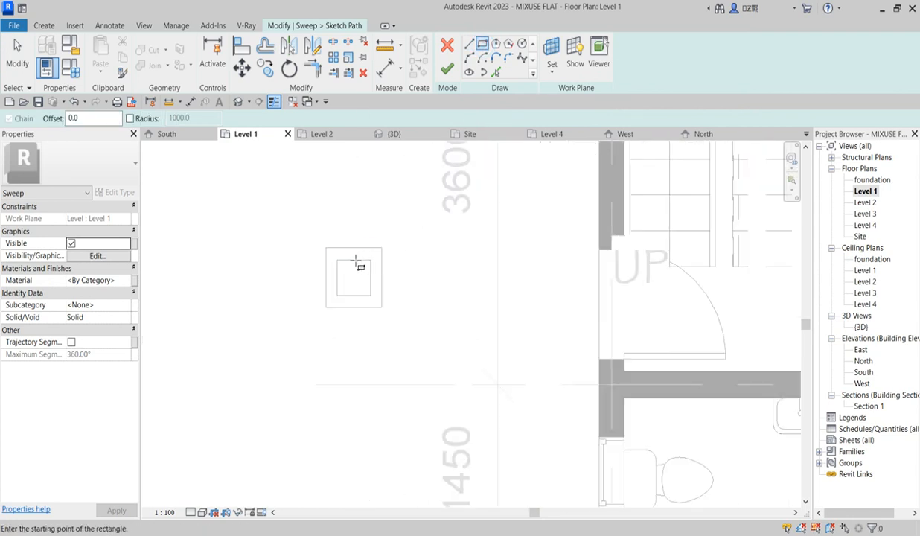
click(337, 260)
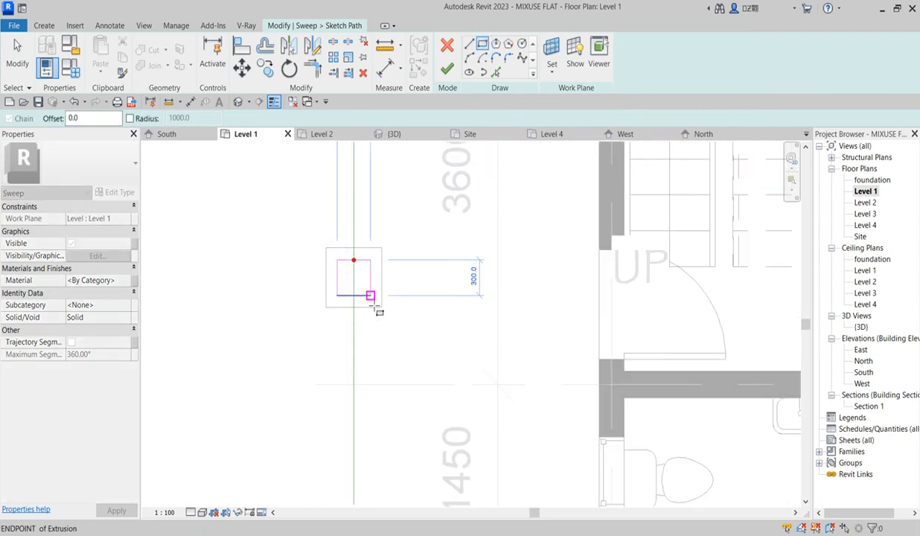
click(370, 295)
click(446, 69)
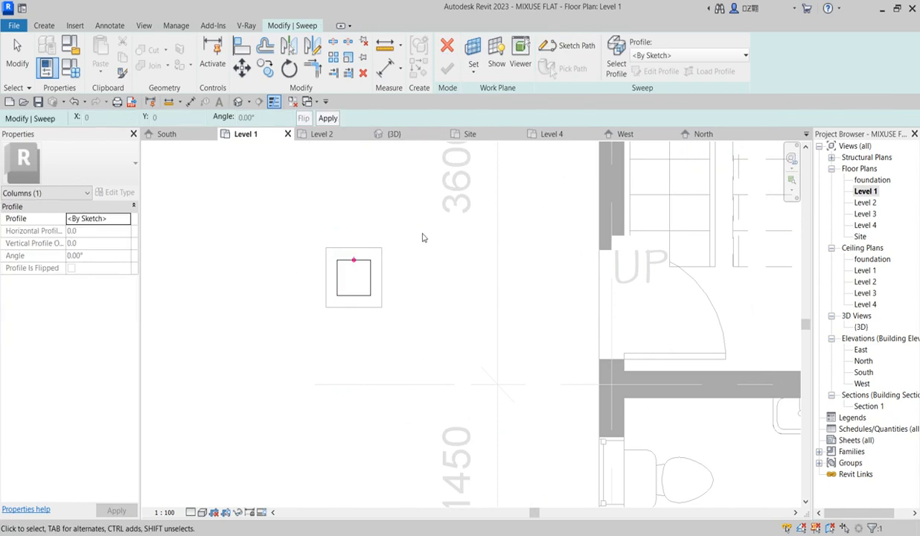
Start sketching the sweep's profile in the West elevation, at the junction of the enlarged column and its inner column
click(647, 71)
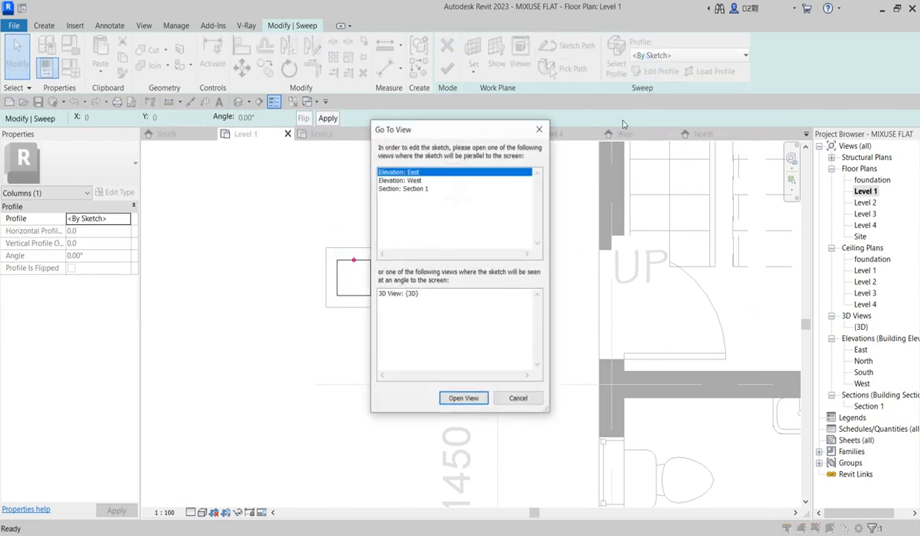
click(412, 181)
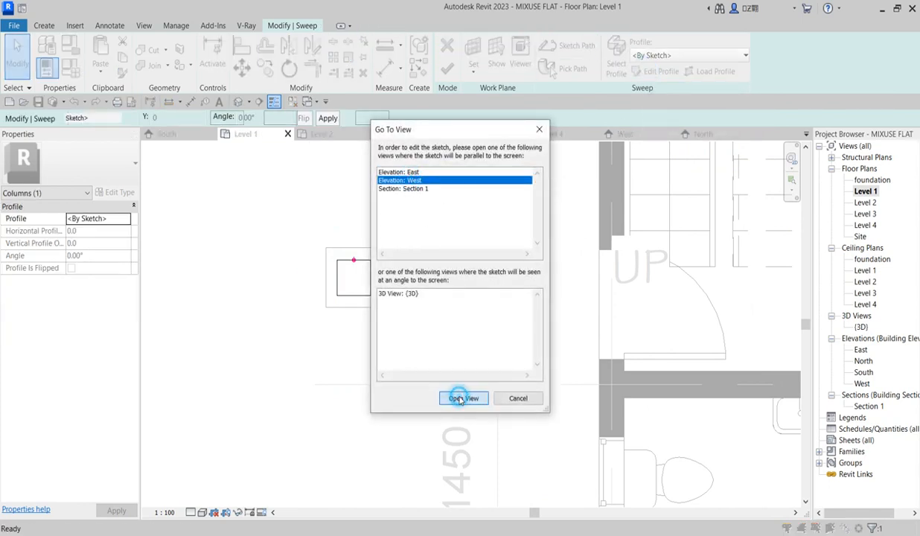
click(463, 399)
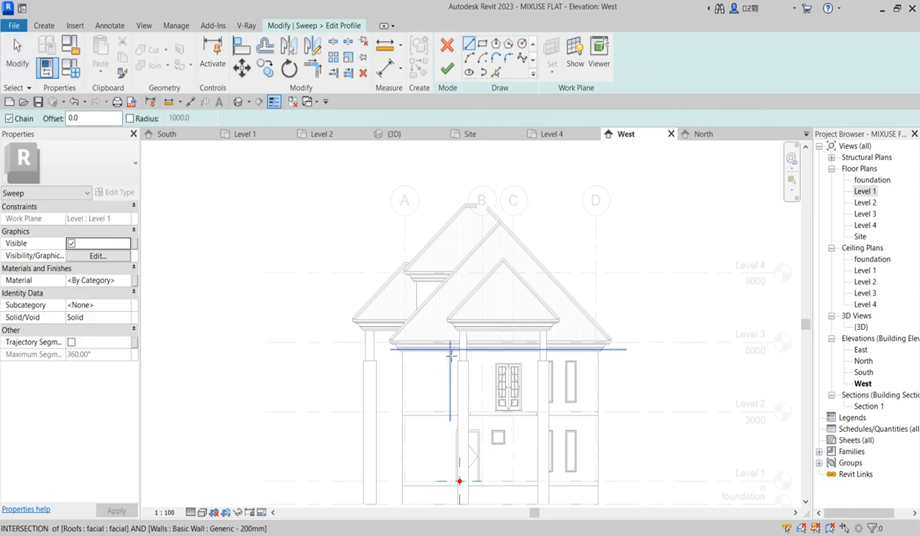
scroll(450, 357, up, 6)
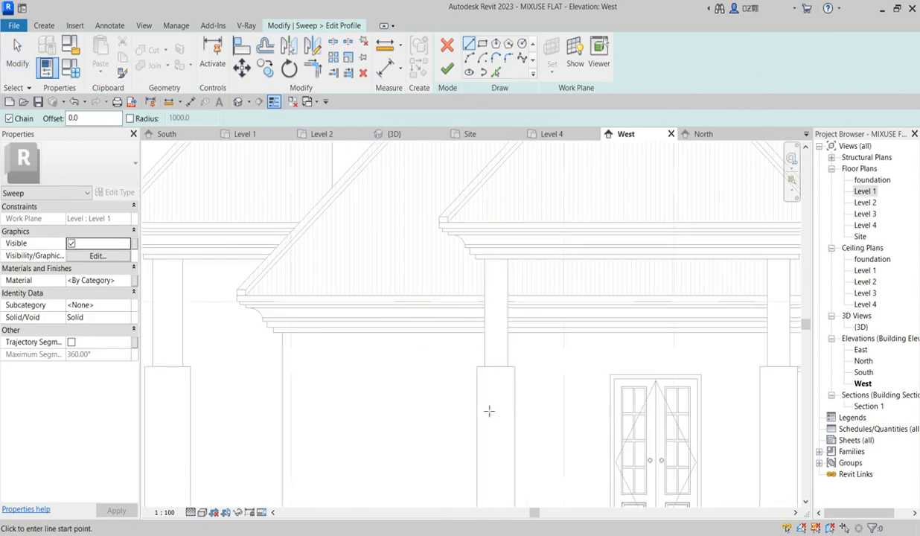
scroll(493, 370, up, 3)
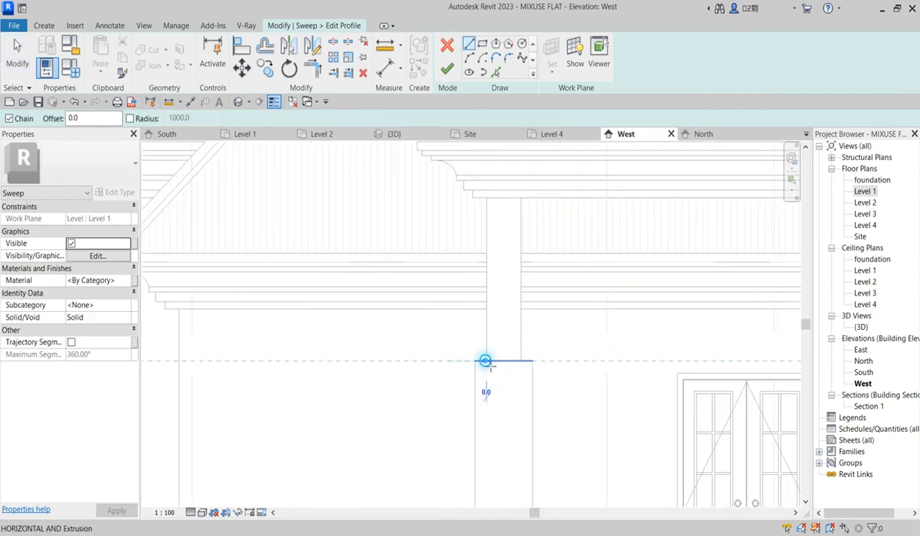
Sketch a closed three-step profile about 244 mm wide at its base, resting on the enlarged column's top and against the inner column
click(482, 361)
scroll(462, 362, up, 2)
click(457, 361)
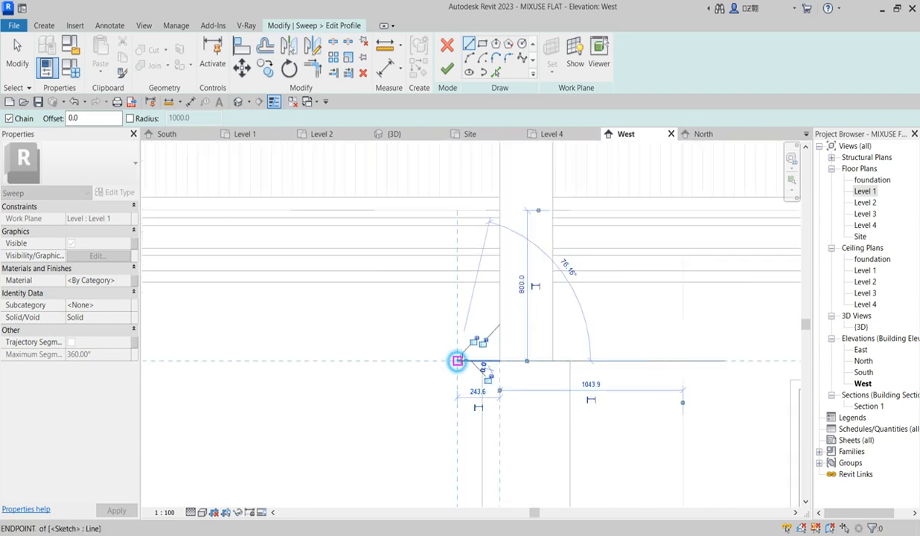
click(457, 350)
click(471, 350)
click(470, 342)
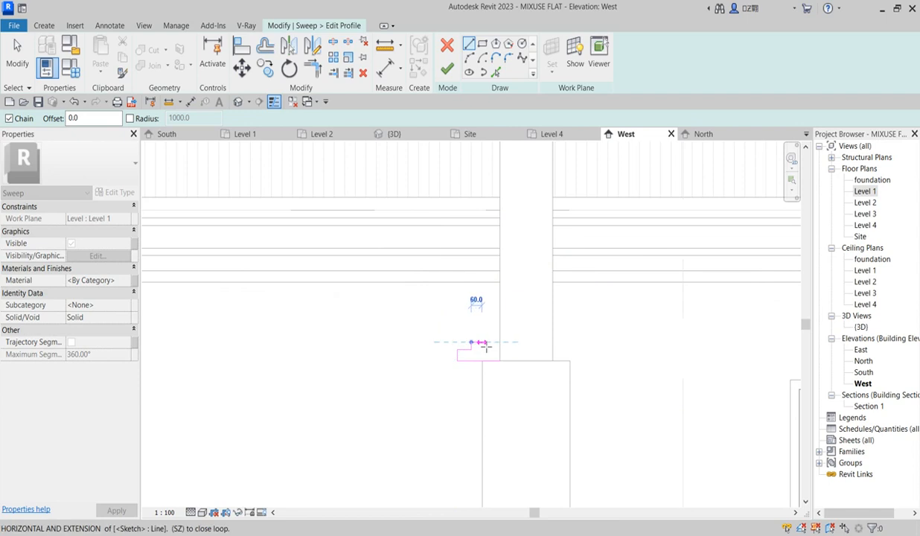
click(483, 343)
click(482, 335)
click(498, 335)
click(498, 361)
scroll(482, 386, up, 2)
Leave the line command and finish both the profile sketch and the sweep
right_click(480, 381)
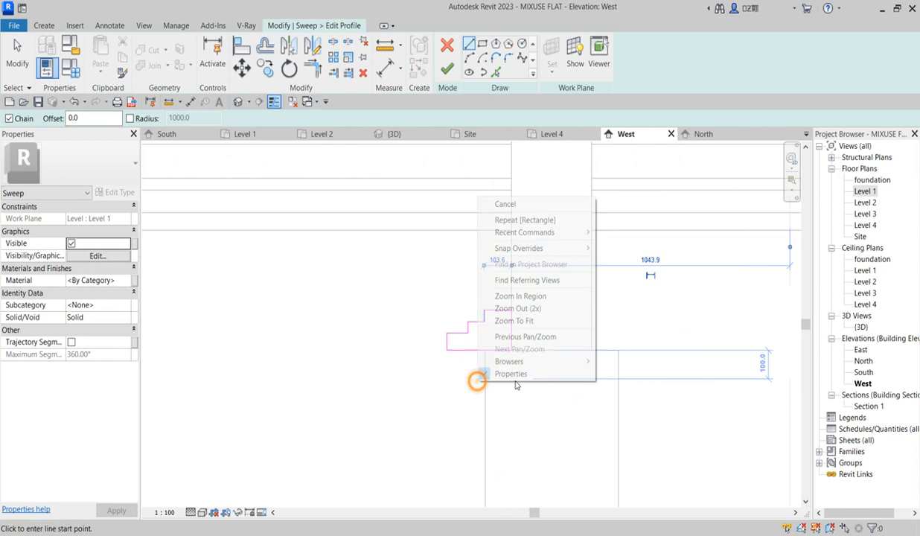
click(505, 205)
click(446, 70)
click(446, 69)
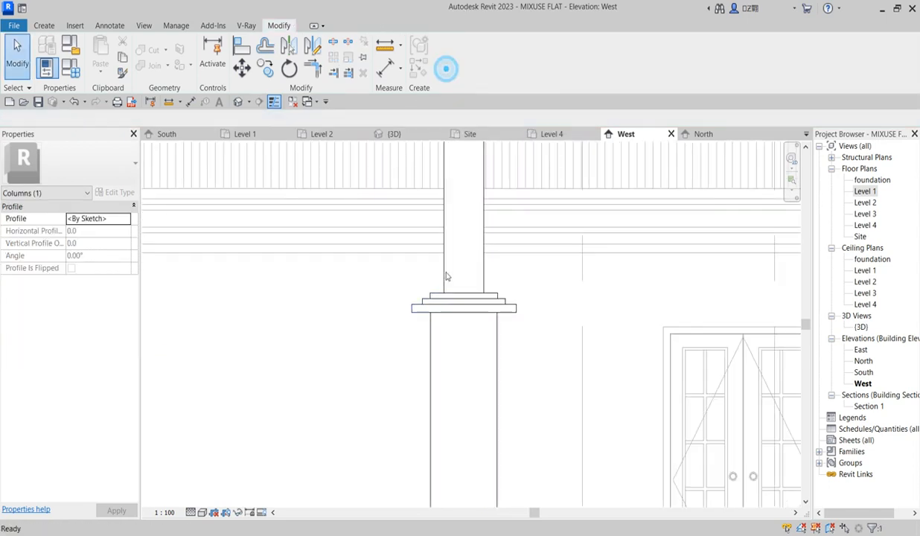
Mirror a copy of the sweep moulding onto the other front column about a vertical axis drawn through the gable fascia's midpoint
scroll(447, 168, down, 4)
scroll(449, 158, up, 2)
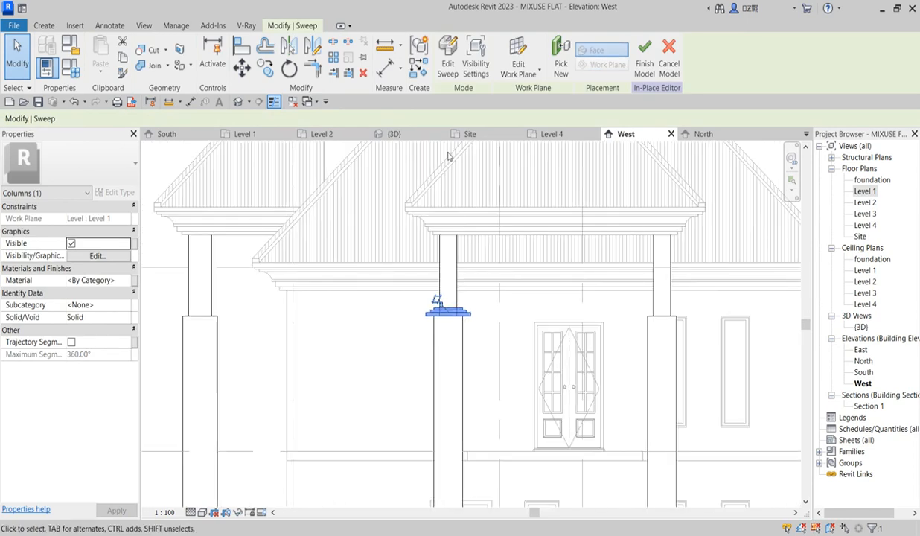
click(317, 46)
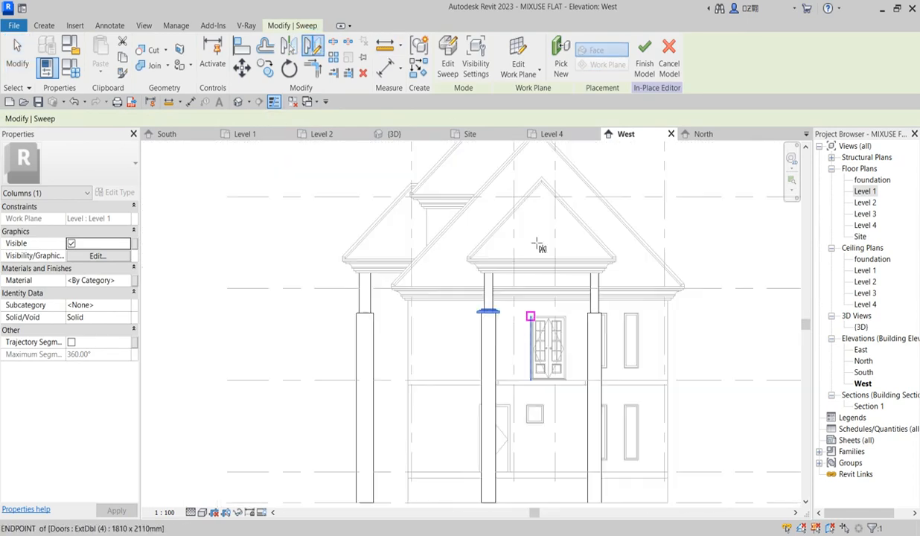
scroll(529, 308, down, 2)
scroll(550, 286, up, 2)
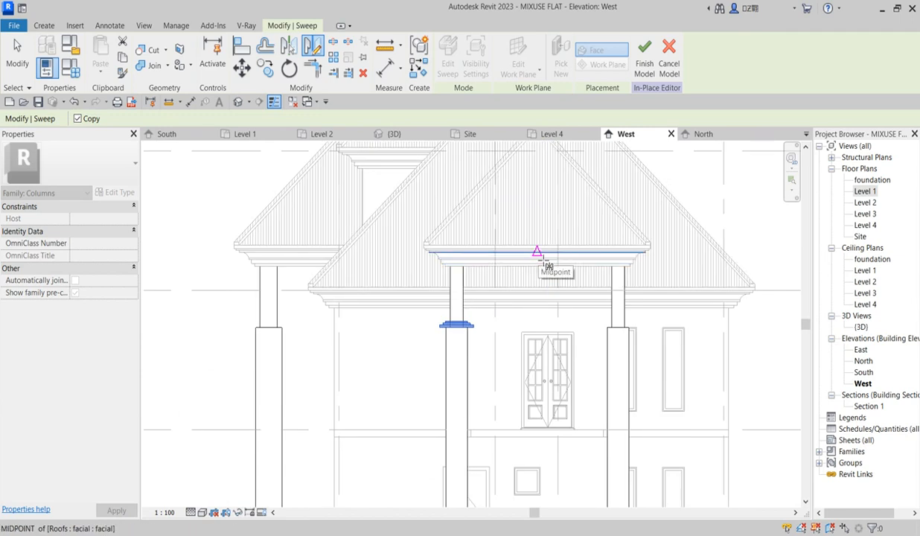
click(538, 254)
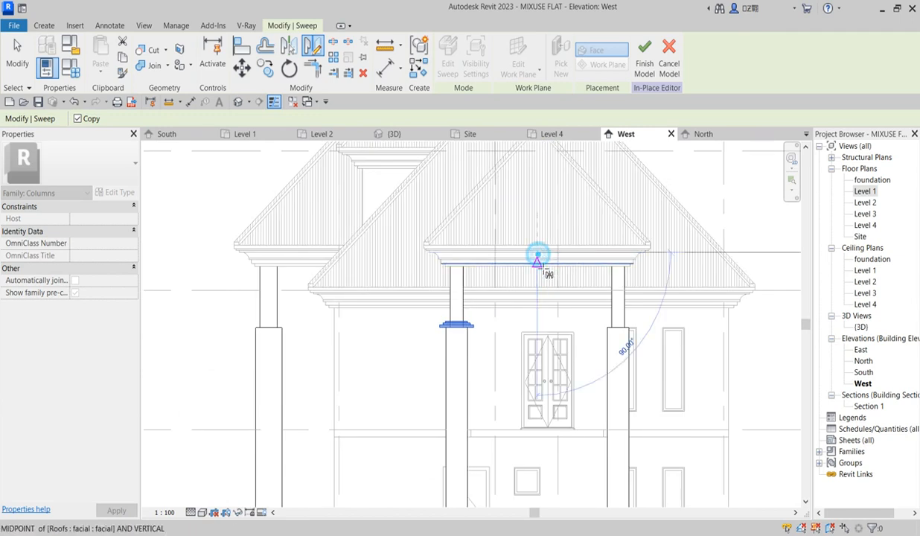
click(539, 320)
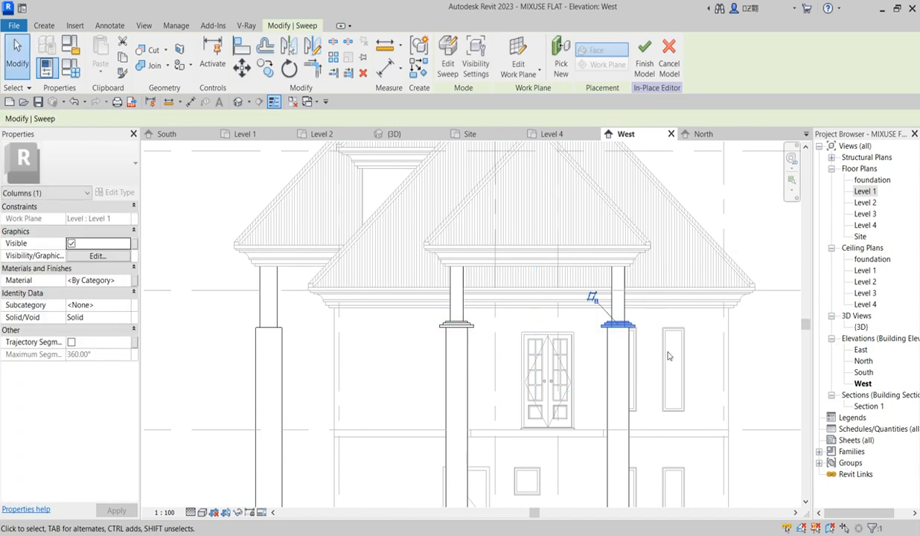
Mirror both mouldings upward about a horizontal axis across the inner column and nudge the copies down to sit just below the roof fascia
scroll(667, 356, up, 3)
scroll(612, 323, down, 5)
scroll(489, 322, up, 1)
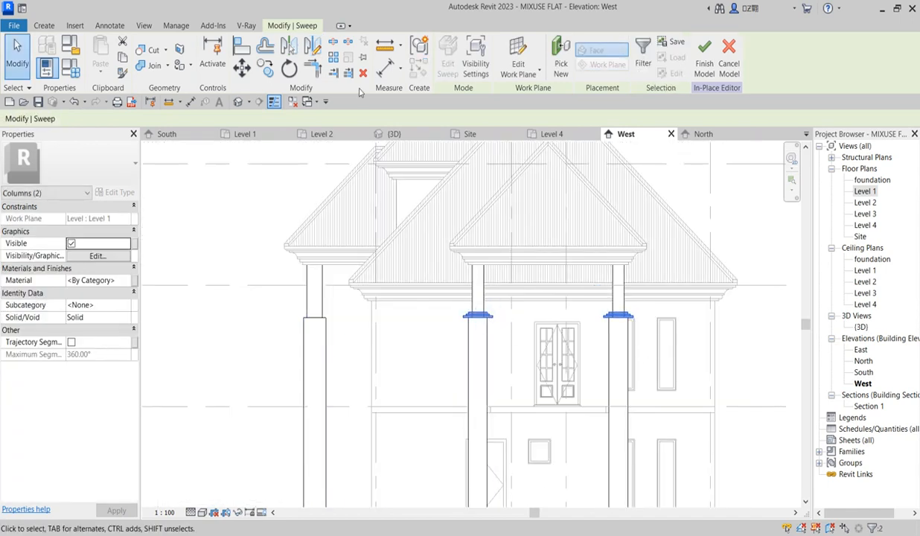
click(313, 47)
scroll(558, 298, up, 3)
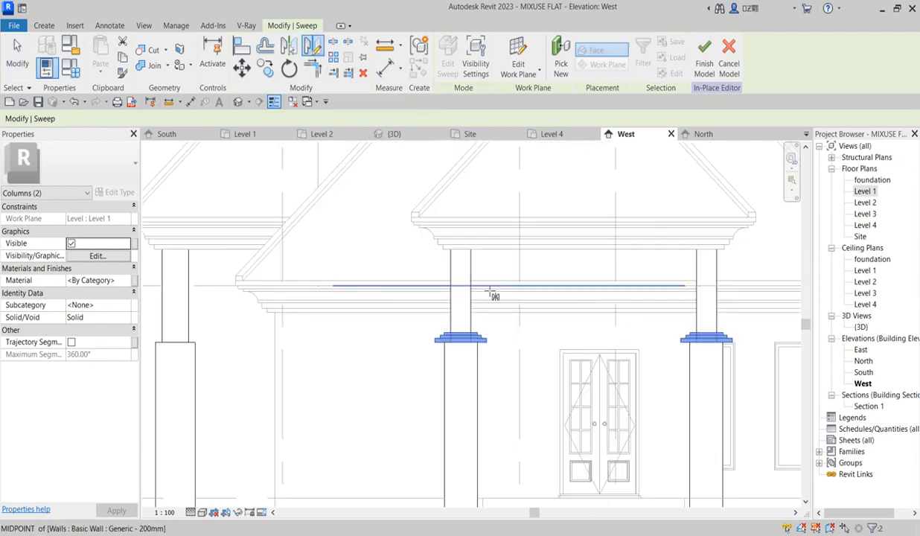
click(462, 291)
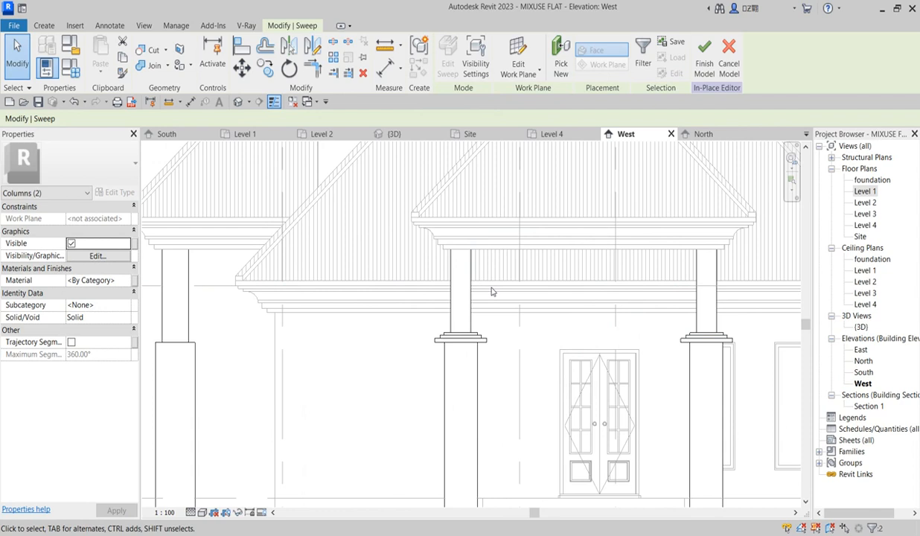
key(Down)
key(Down)
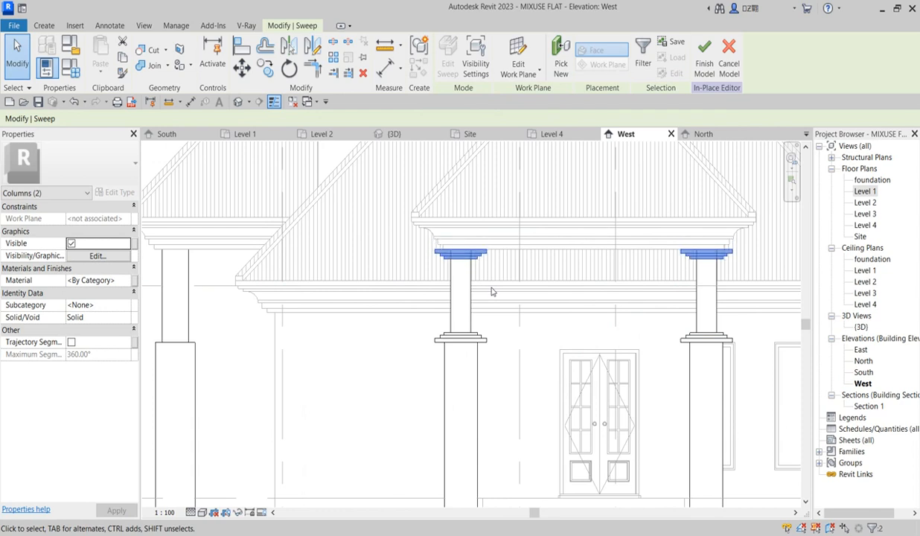
key(Escape)
scroll(374, 369, down, 5)
scroll(419, 315, up, 2)
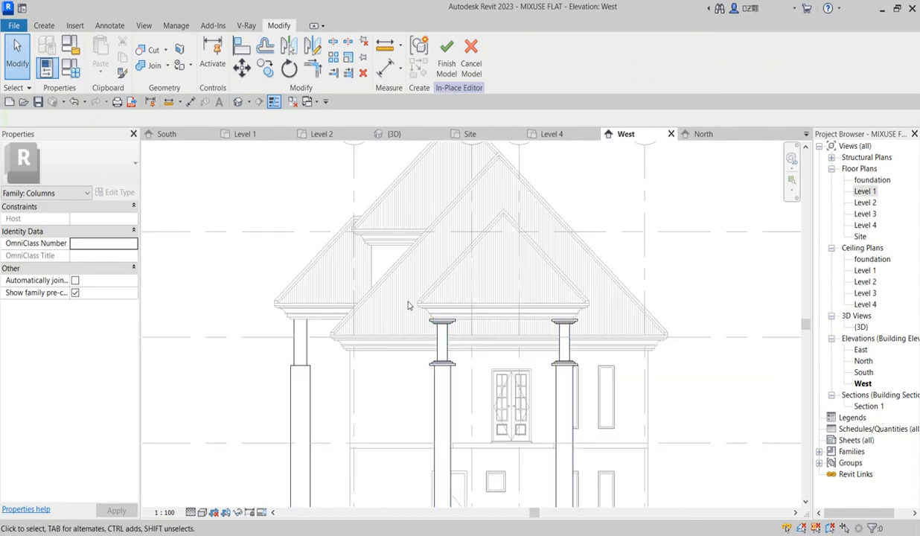
Copy the upper moulding about 4300 mm horizontally onto the top of the inner column under the side roof in the West elevation
click(442, 320)
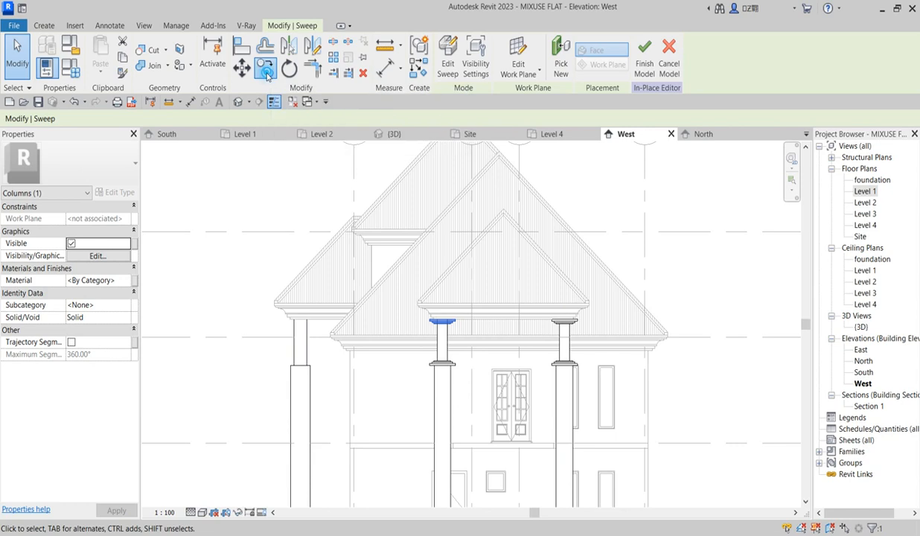
click(265, 68)
scroll(436, 333, up, 3)
scroll(439, 335, up, 3)
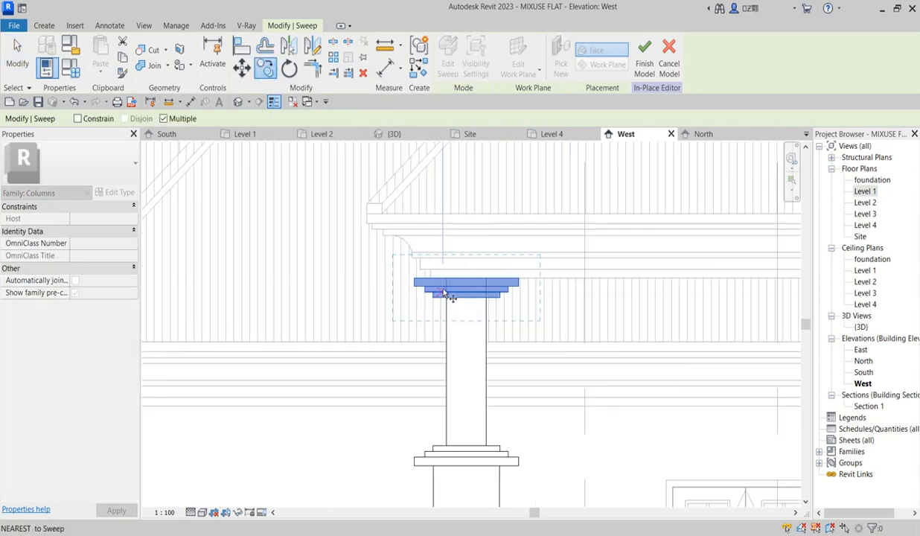
click(489, 278)
scroll(538, 304, down, 5)
scroll(396, 291, up, 3)
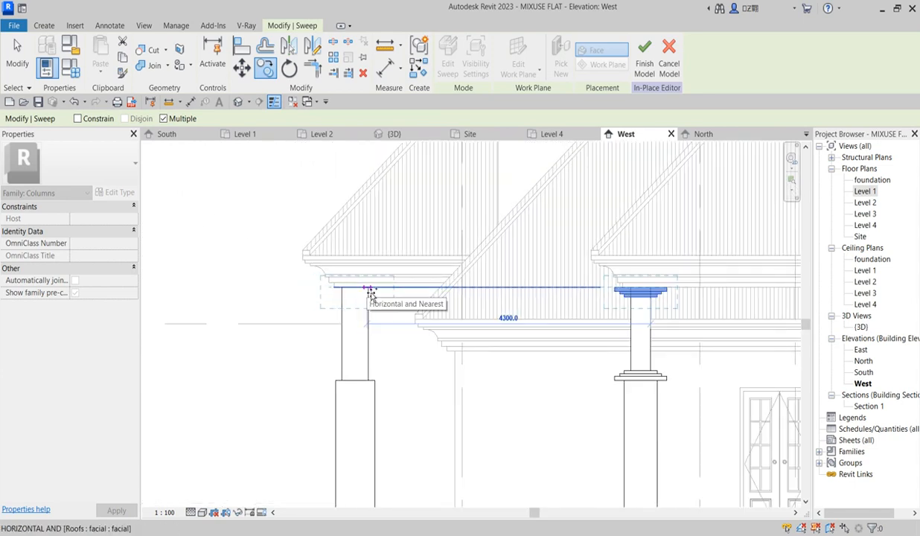
click(371, 293)
scroll(421, 308, down, 3)
scroll(415, 310, up, 3)
scroll(415, 310, up, 2)
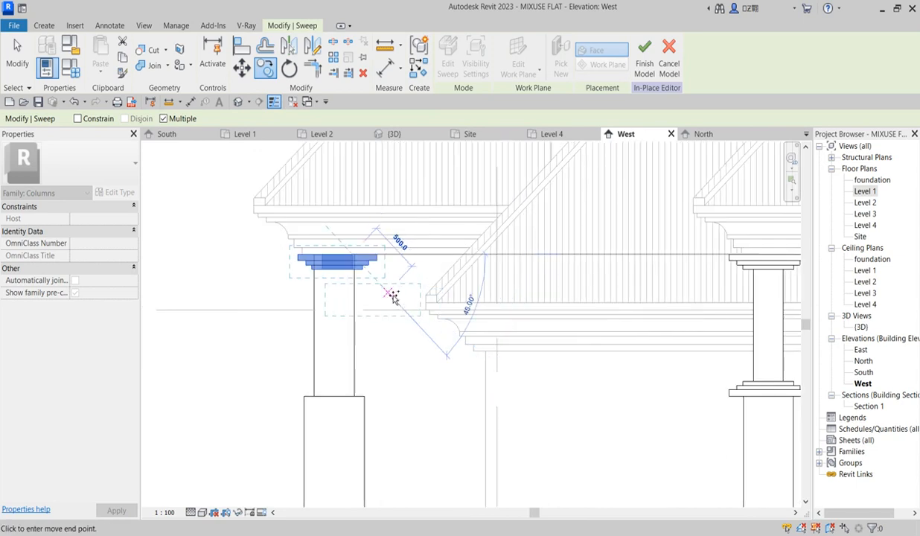
key(Escape)
scroll(387, 294, up, 1)
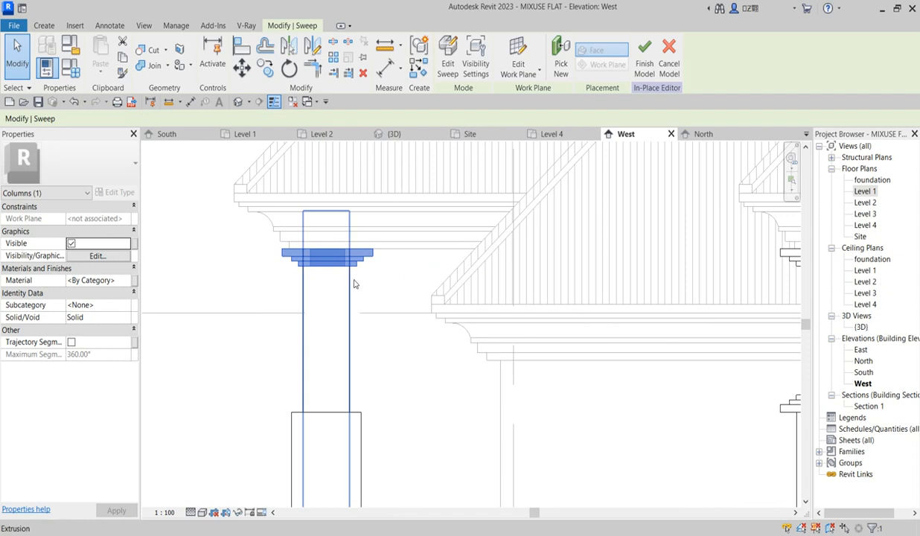
scroll(370, 287, up, 1)
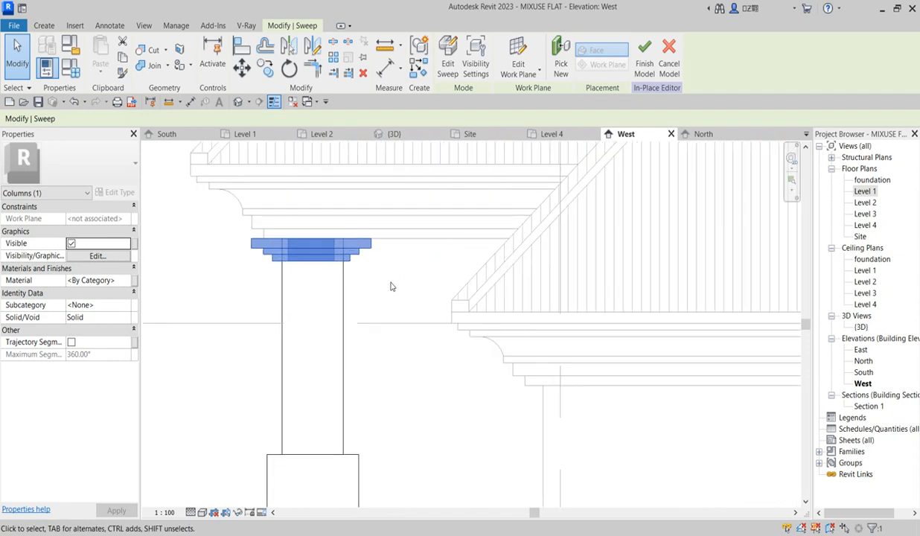
key(Escape)
scroll(390, 287, down, 3)
Move the copied moulding horizontally in the North elevation from the column beside grid 1 onto the inner column near grid 6
click(375, 275)
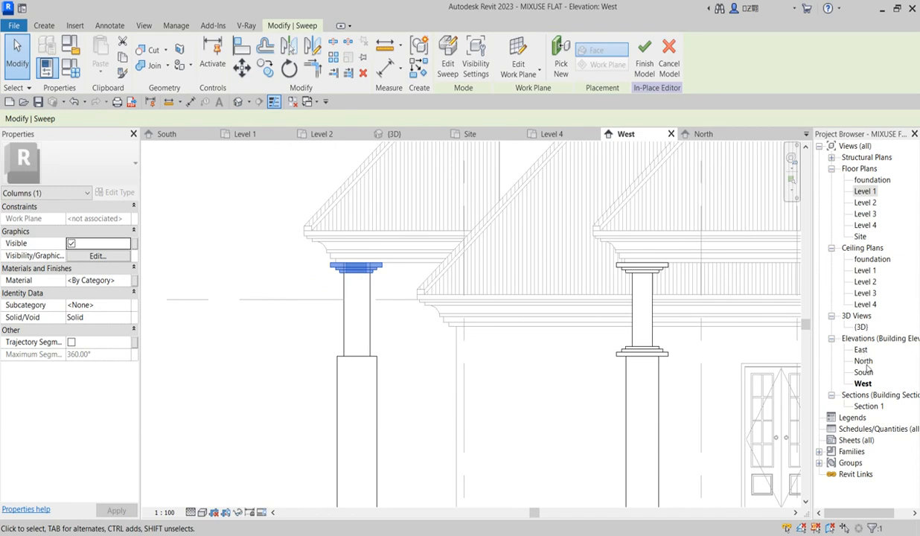
double_click(863, 361)
scroll(510, 346, down, 6)
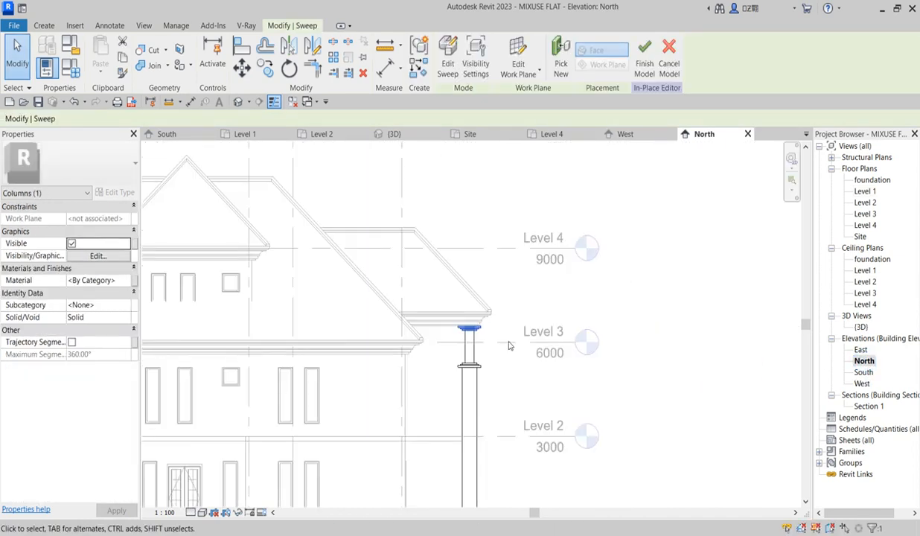
click(241, 68)
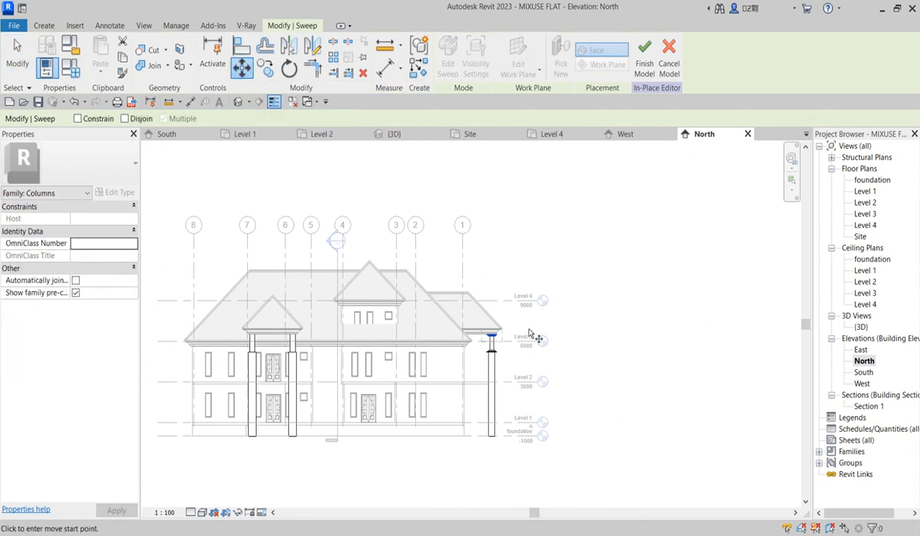
scroll(482, 350, up, 5)
scroll(470, 344, up, 2)
click(464, 366)
scroll(489, 377, down, 3)
scroll(489, 378, down, 3)
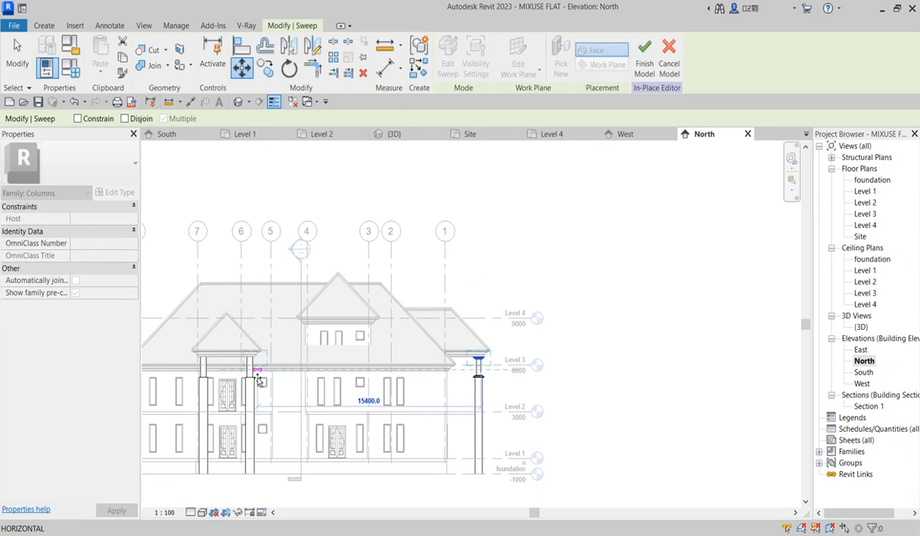
scroll(253, 369, up, 6)
scroll(251, 363, up, 4)
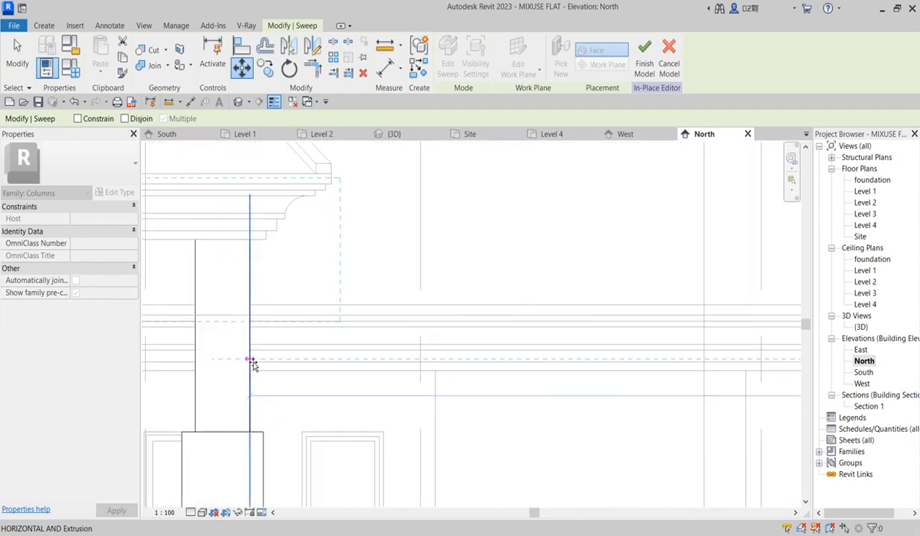
click(250, 361)
scroll(250, 362, down, 3)
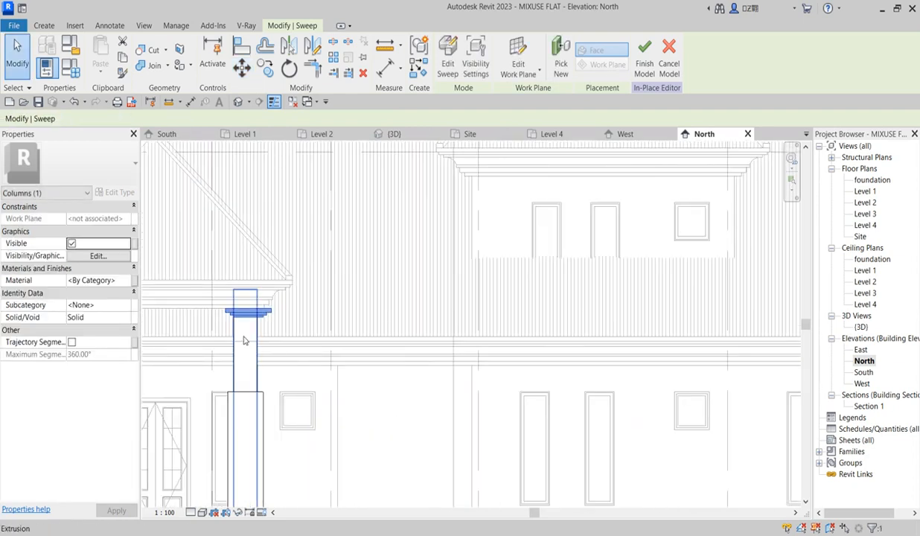
scroll(379, 383, up, 4)
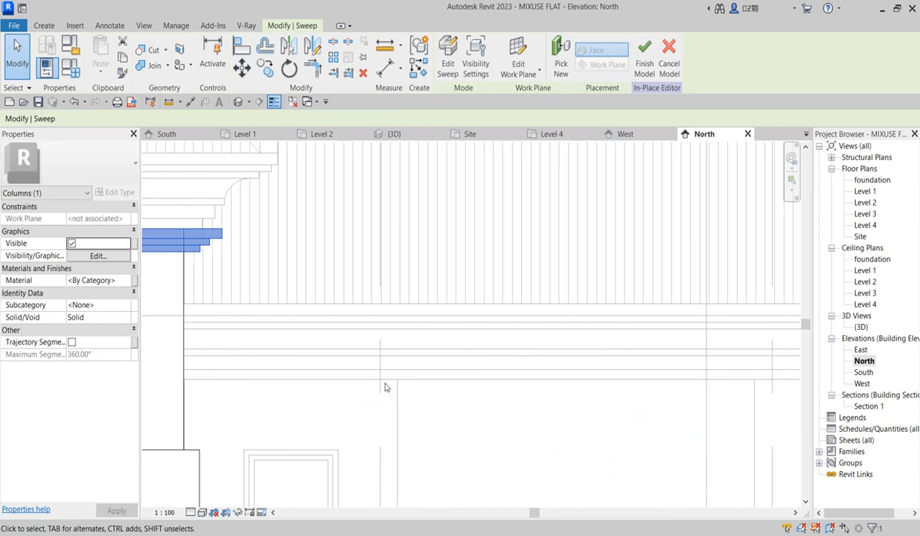
scroll(385, 387, down, 1)
scroll(251, 390, up, 3)
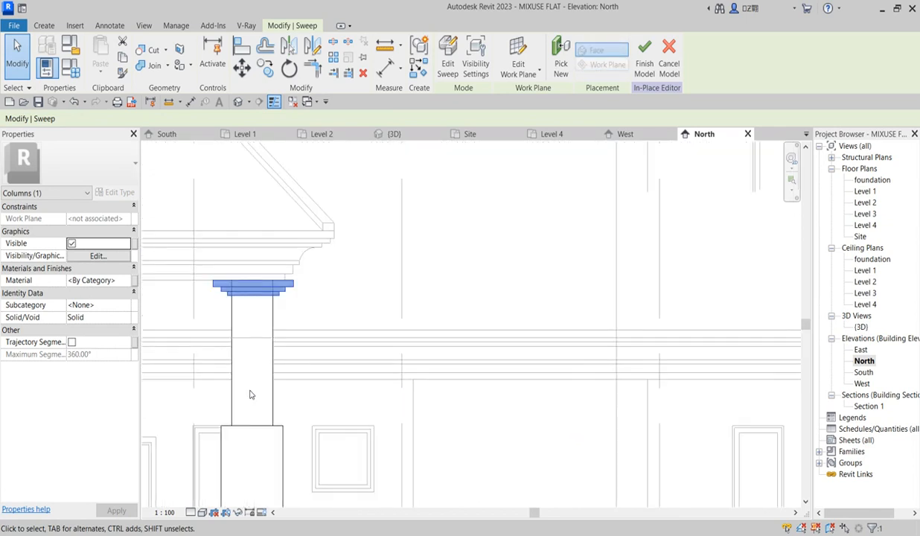
scroll(254, 376, up, 1)
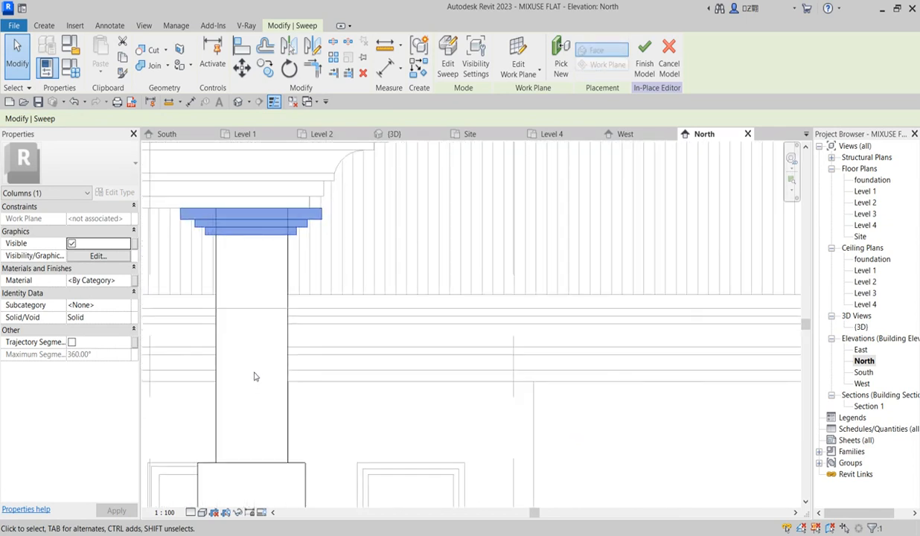
scroll(278, 302, up, 1)
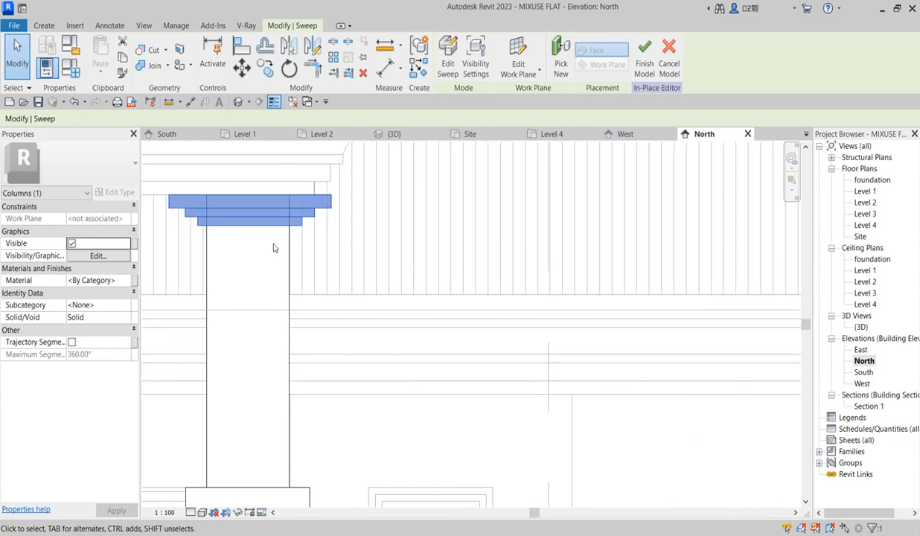
Mirror a copy of the upper moulding downward about a horizontal axis drawn across the inner column near grid 6
scroll(274, 248, up, 1)
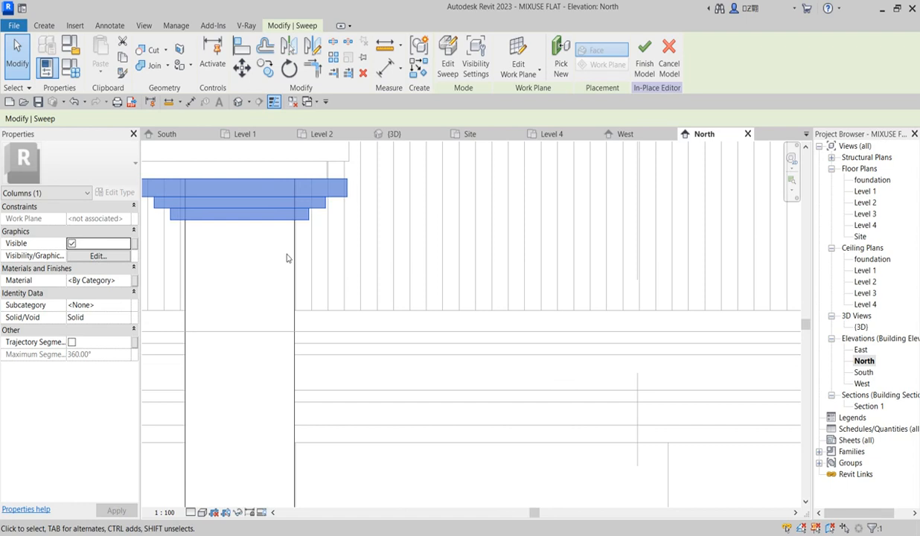
scroll(320, 251, down, 5)
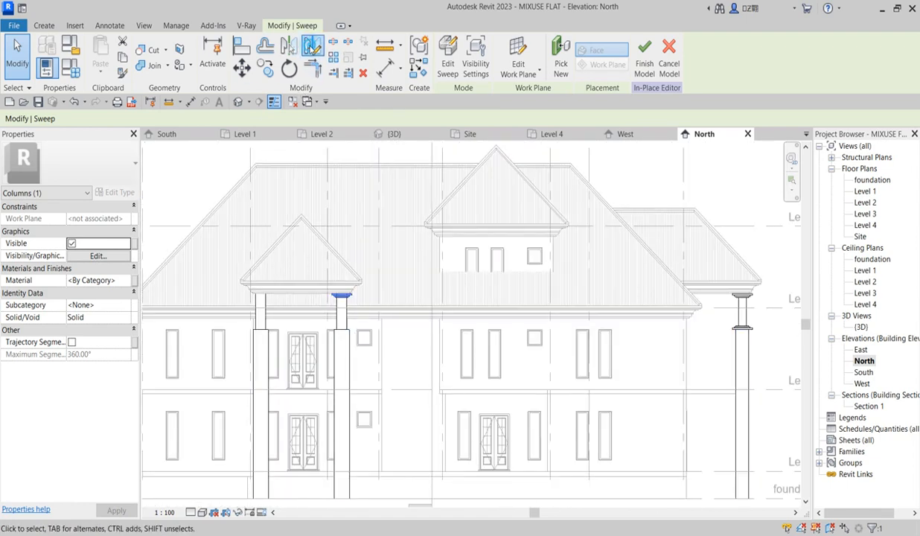
click(312, 47)
scroll(356, 332, up, 4)
click(300, 278)
click(291, 282)
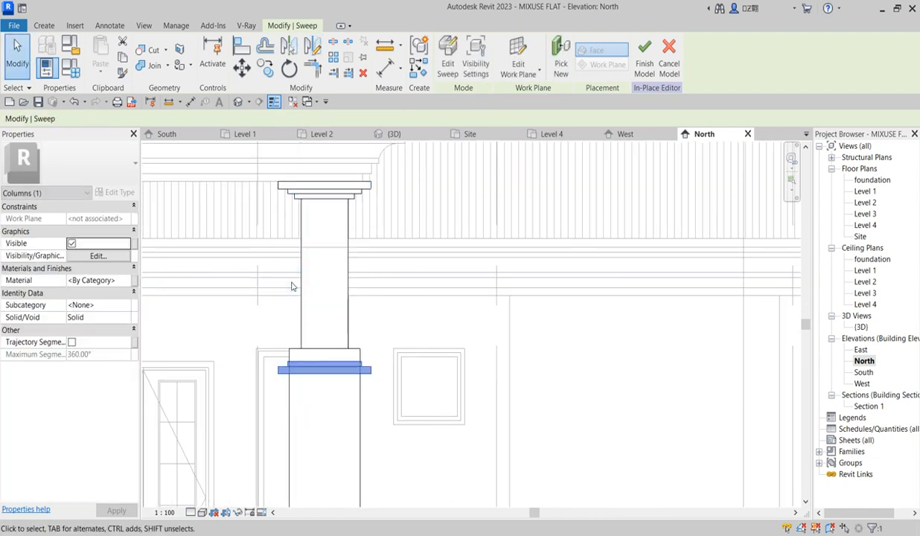
Nudge the mirrored moulding upward until it sits just above the top of the outer column
key(Up)
key(Up)
key(Up)
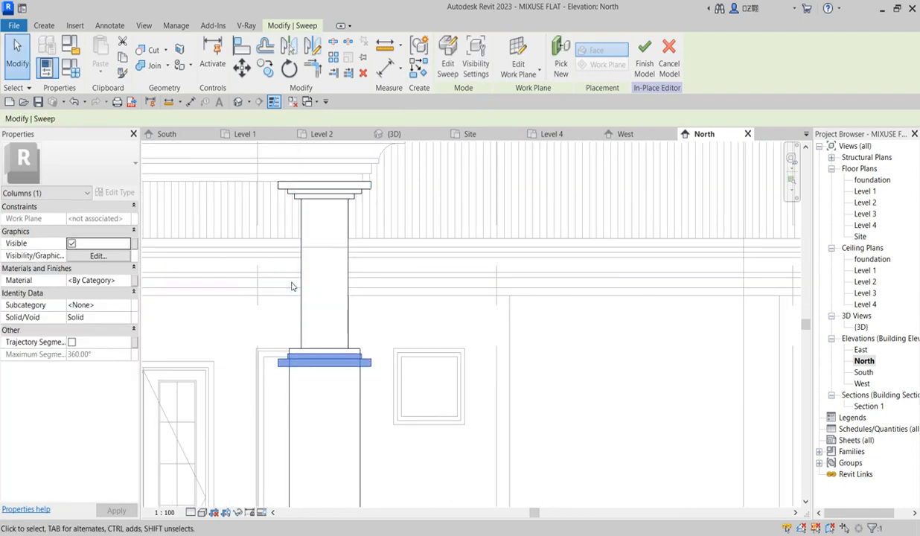
key(Up)
key(Up)
scroll(309, 439, up, 3)
key(Up)
key(Up)
scroll(318, 312, up, 2)
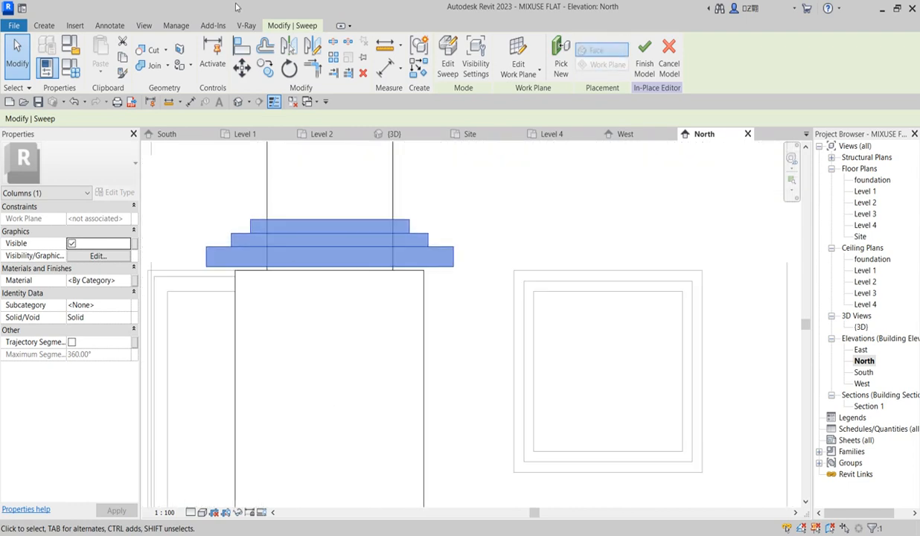
Align the outer column's top face to the underside of the lower moulding
click(242, 48)
click(287, 267)
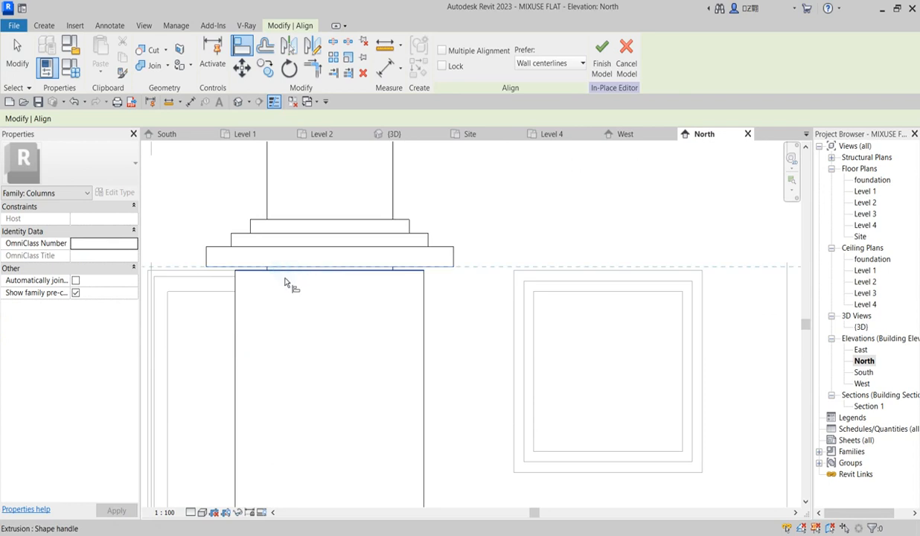
click(292, 270)
scroll(447, 318, down, 3)
scroll(448, 319, down, 4)
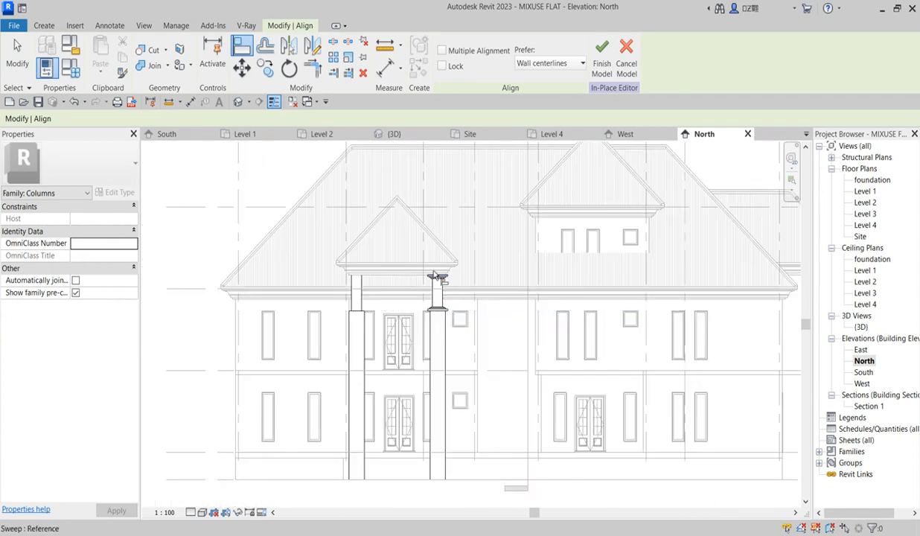
Mirror copies of the upper and lower mouldings onto the column near grid 7 about a vertical axis through the gable fascia's midpoint
key(Escape)
click(439, 281)
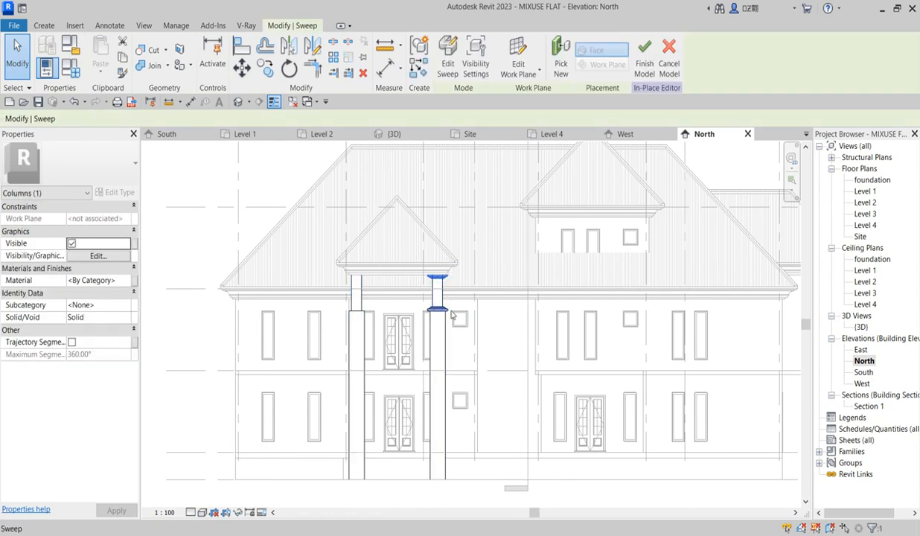
ctrl+click(449, 311)
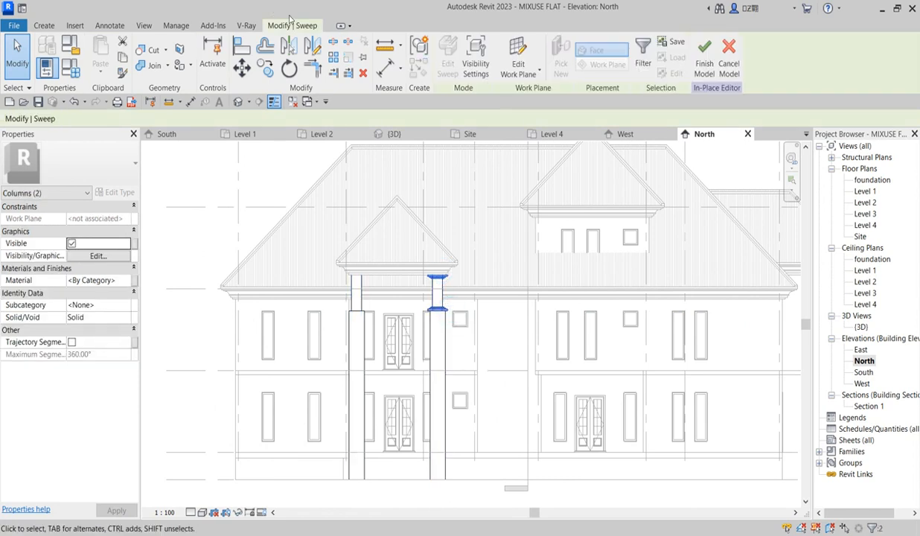
click(312, 46)
scroll(398, 261, up, 2)
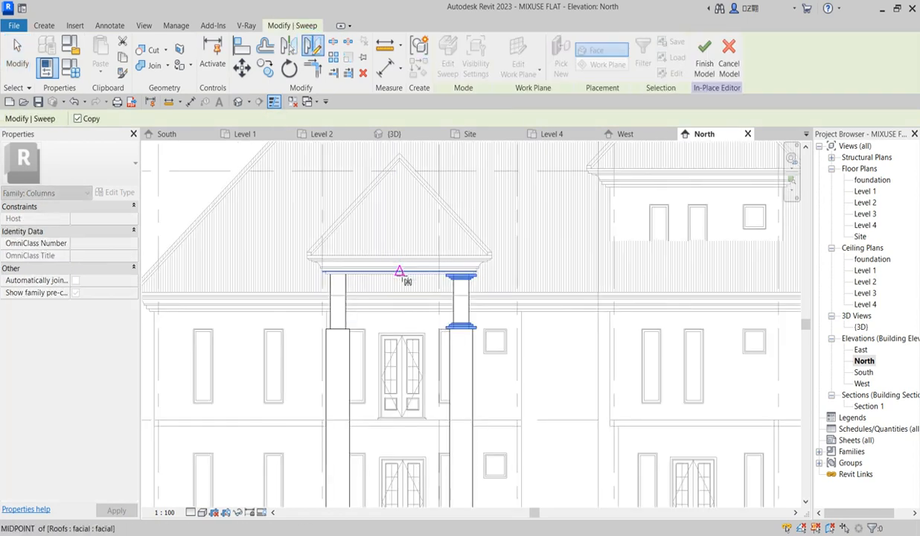
click(399, 266)
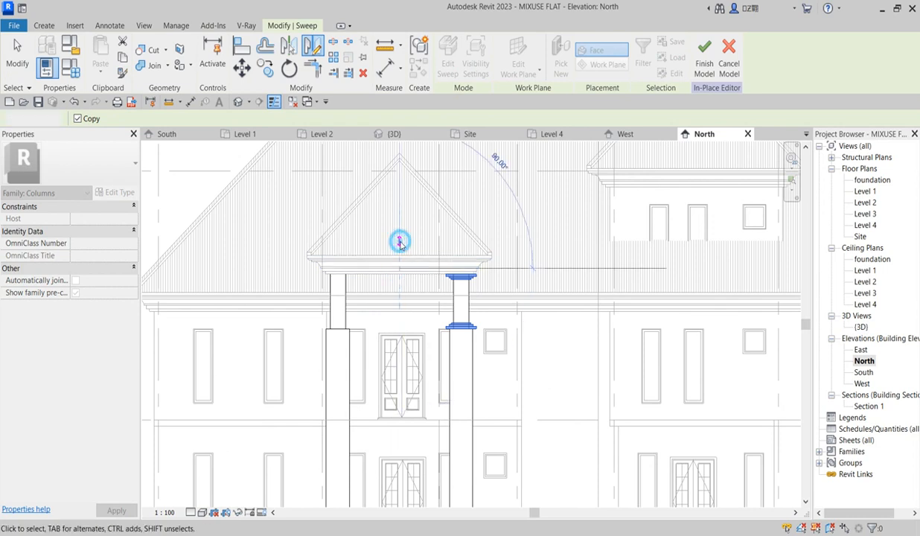
click(400, 242)
scroll(400, 244, down, 4)
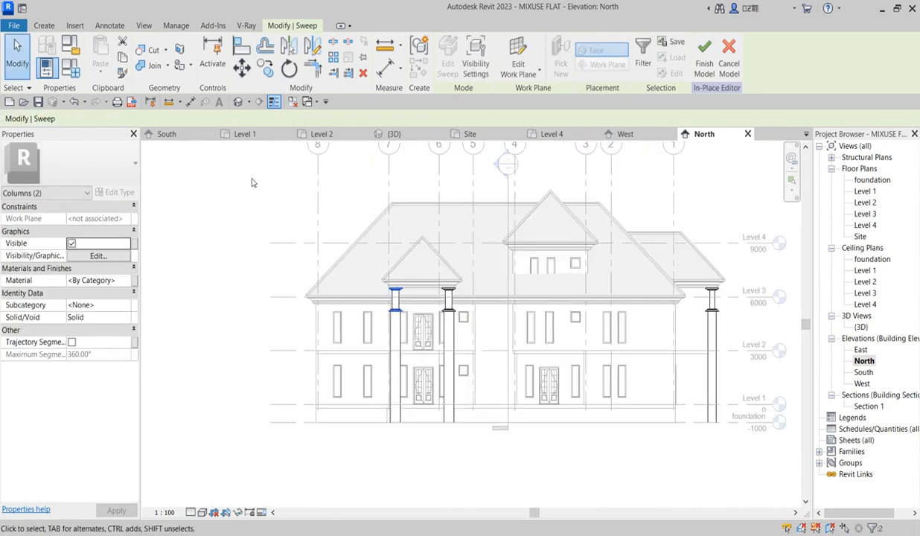
Finish the in-place column model and check the columns in the North elevation
click(253, 178)
scroll(388, 274, up, 2)
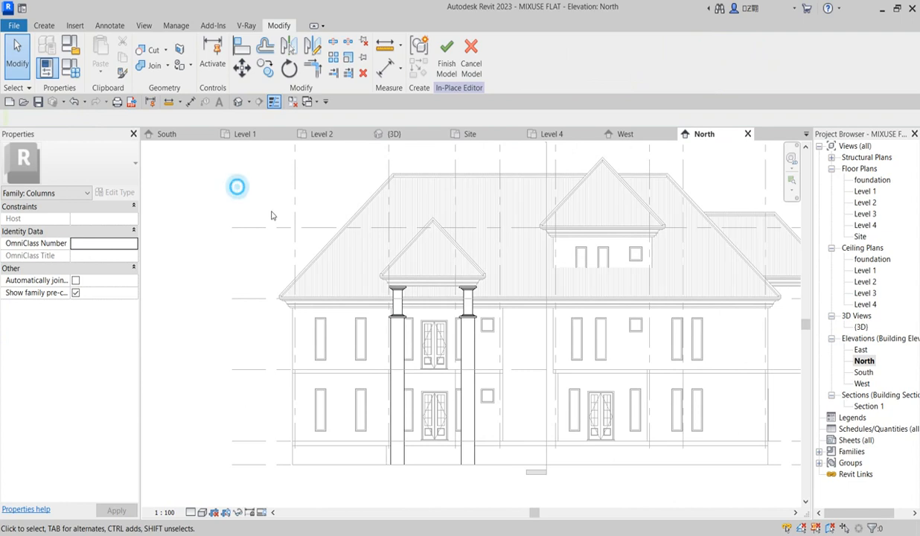
scroll(454, 320, down, 2)
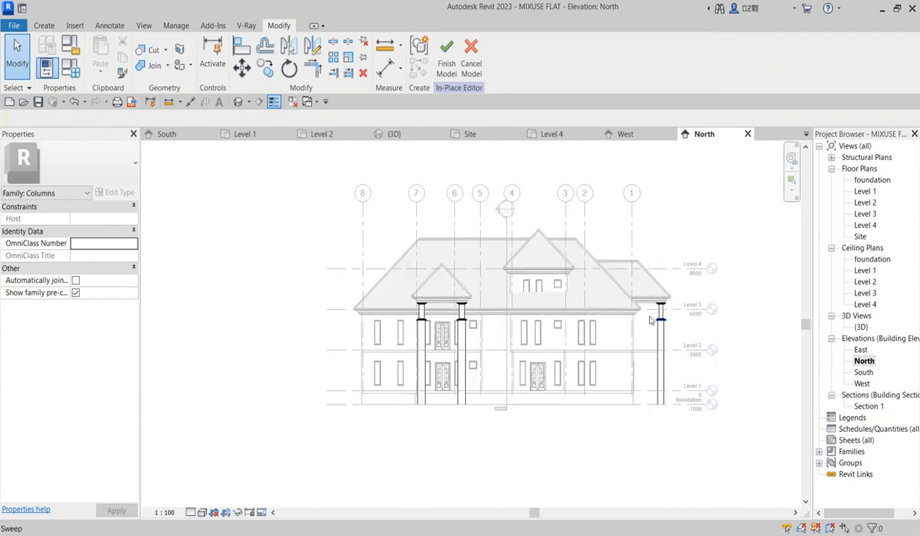
scroll(646, 319, up, 2)
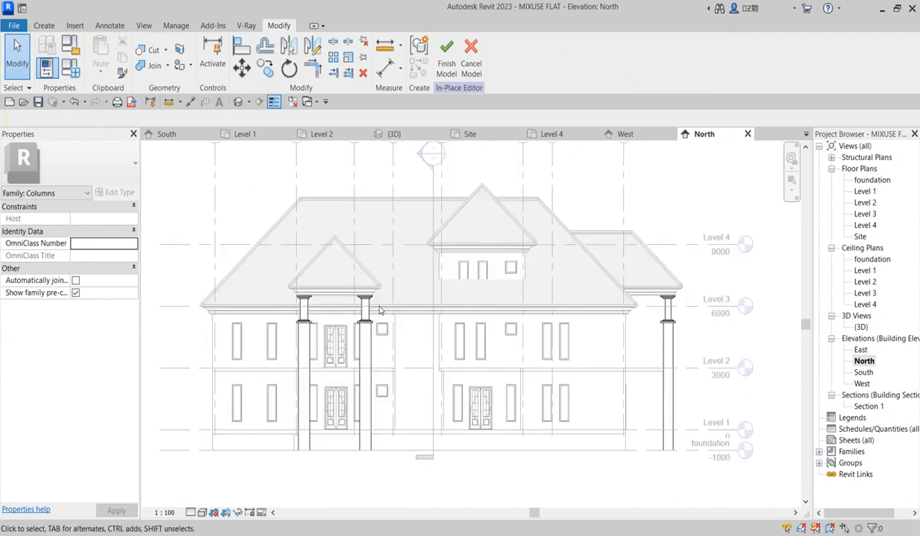
click(445, 56)
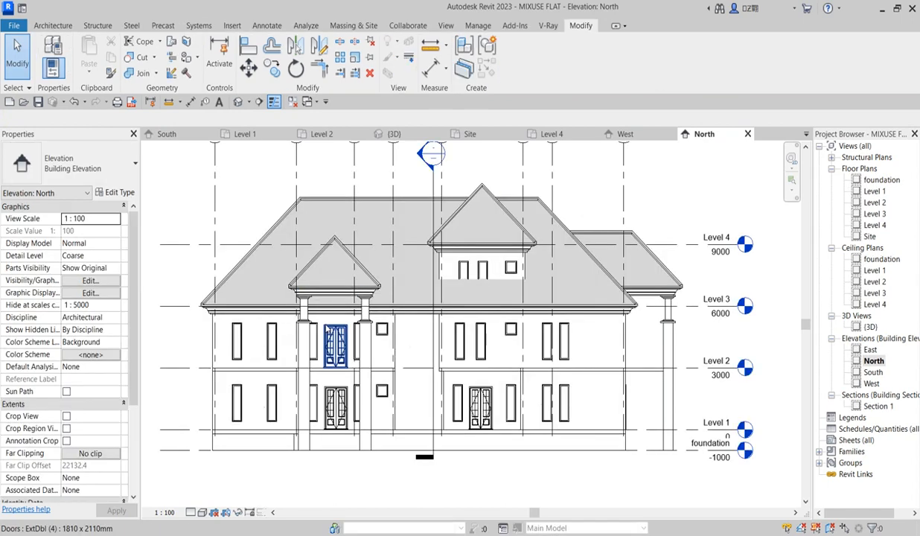
scroll(382, 328, down, 2)
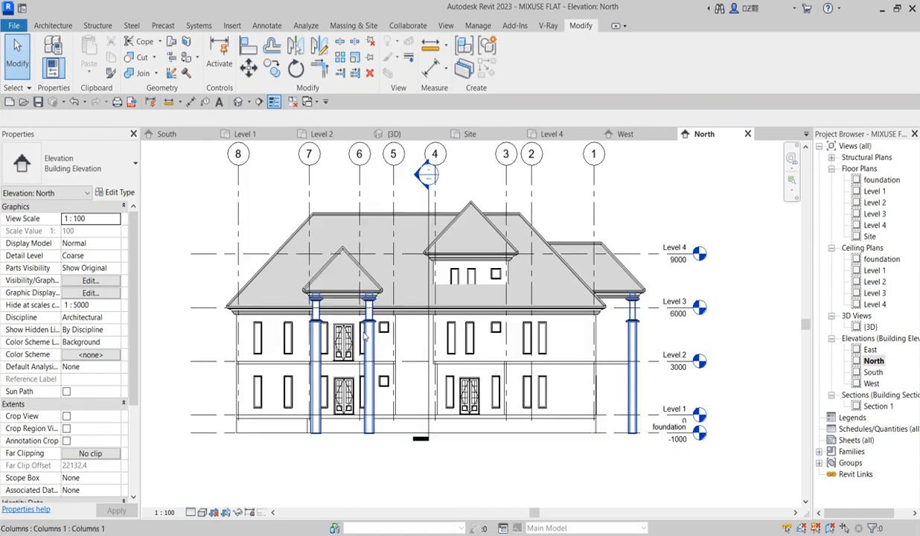
scroll(383, 340, up, 1)
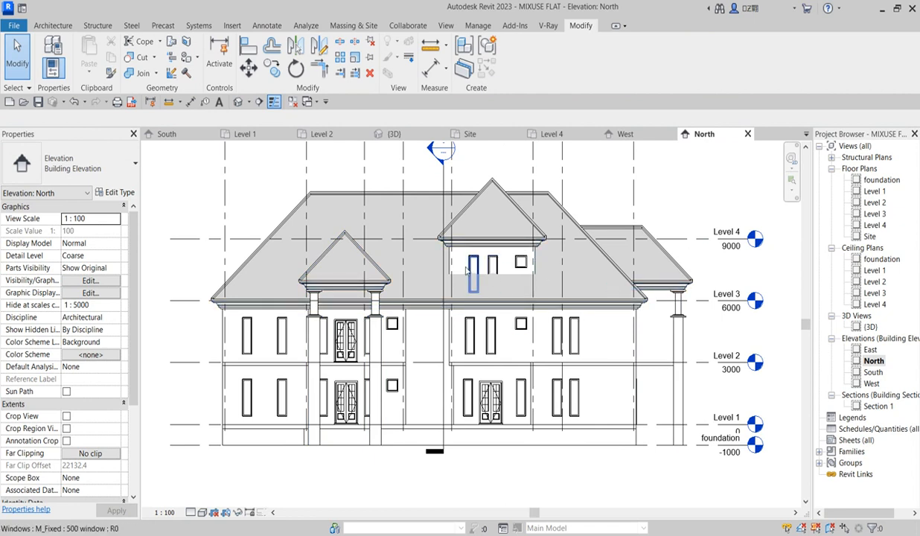
scroll(480, 267, down, 2)
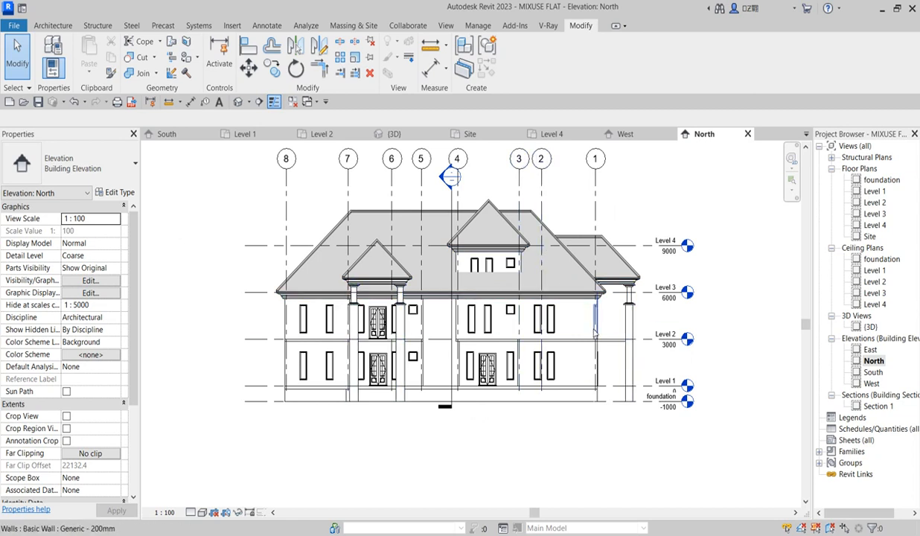
Start a sketched-path railing in the Level 2 floor plan using the Glass Panel - Bottom Fill type
double_click(881, 203)
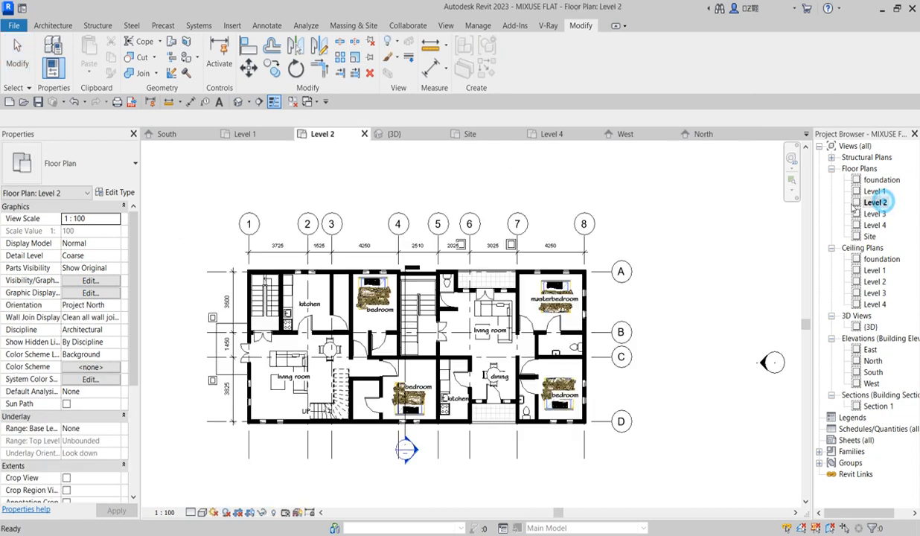
scroll(346, 240, up, 2)
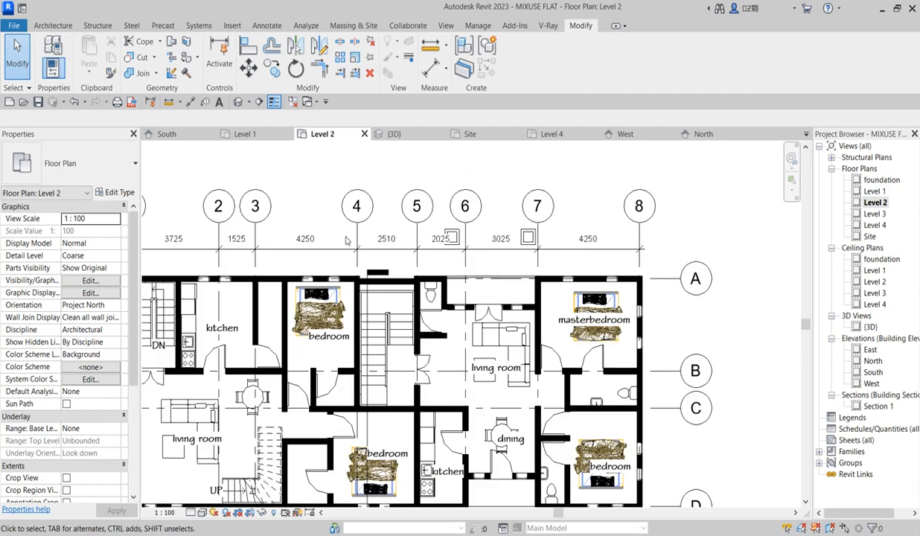
click(53, 25)
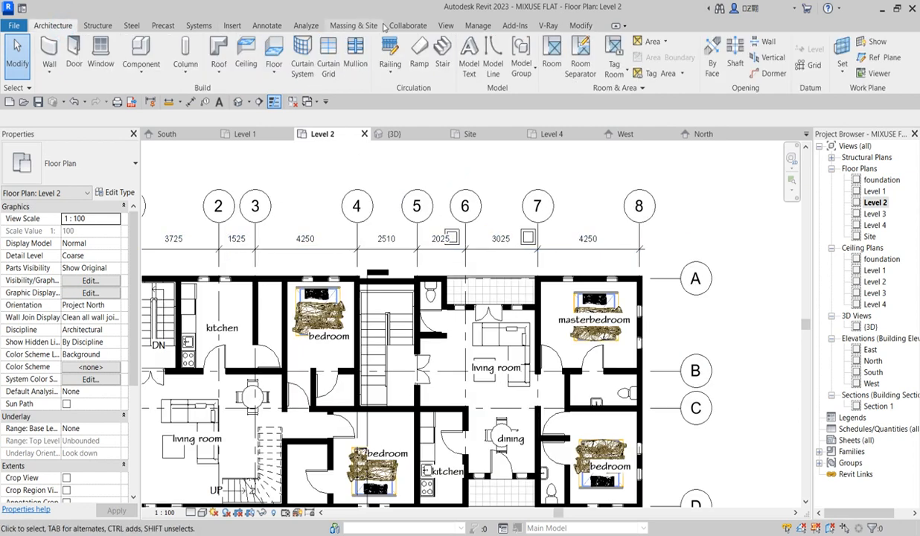
click(395, 72)
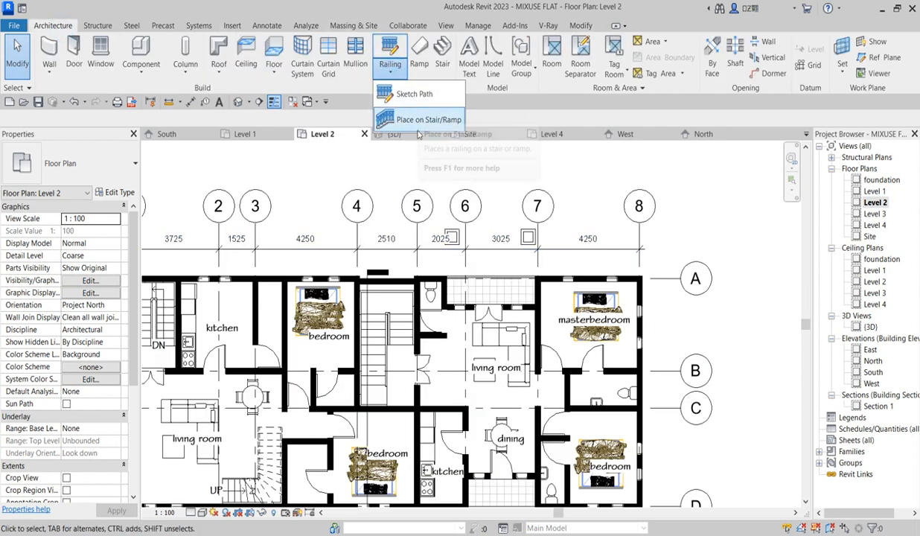
click(406, 95)
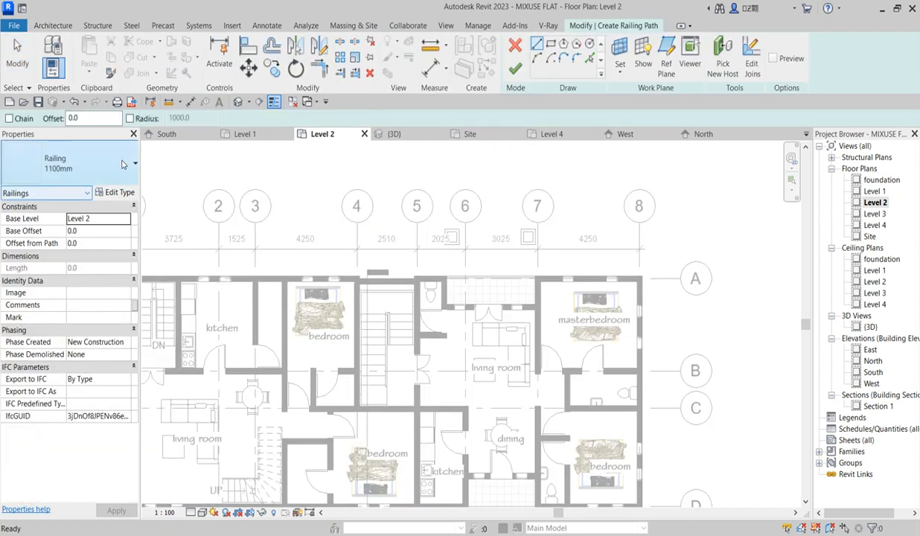
click(129, 168)
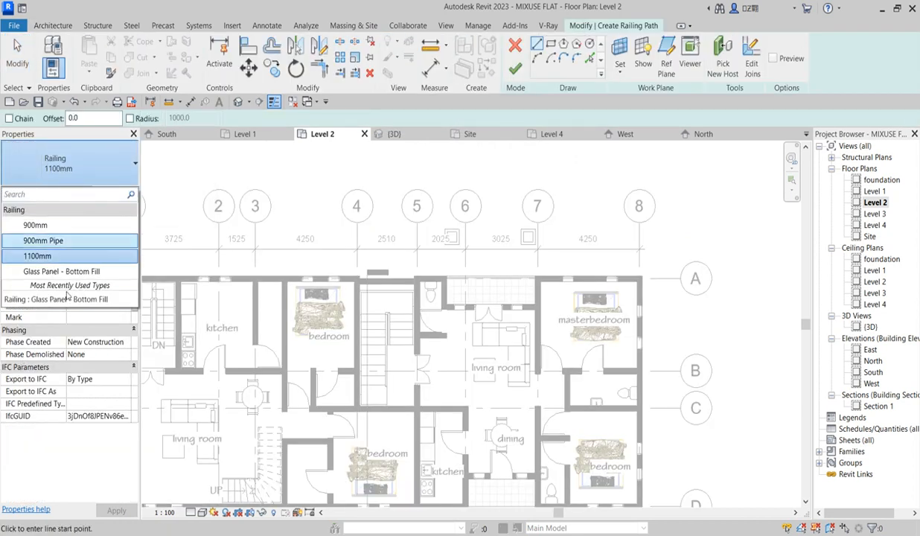
click(58, 271)
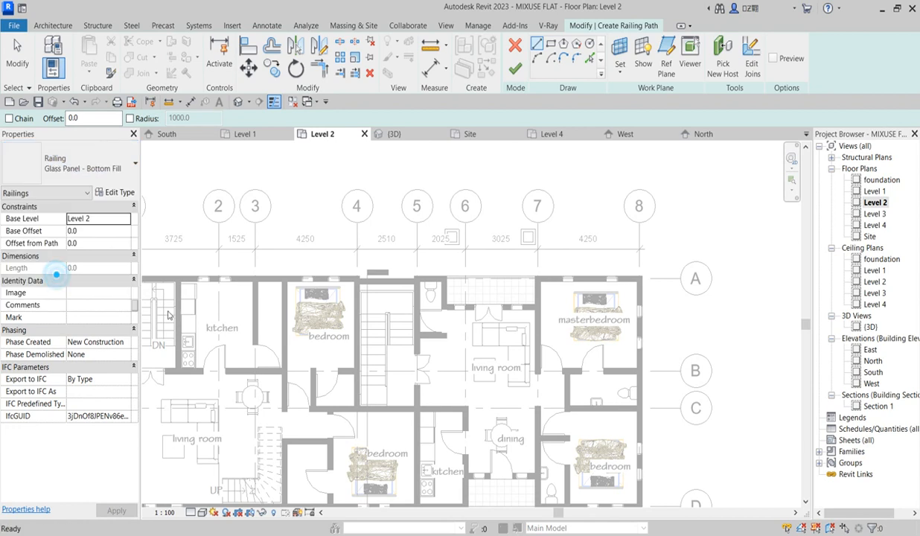
Sketch a 2800 mm railing path along the outer edge of the balcony beside the dining room near grid D and finish the railing
scroll(547, 286, down, 2)
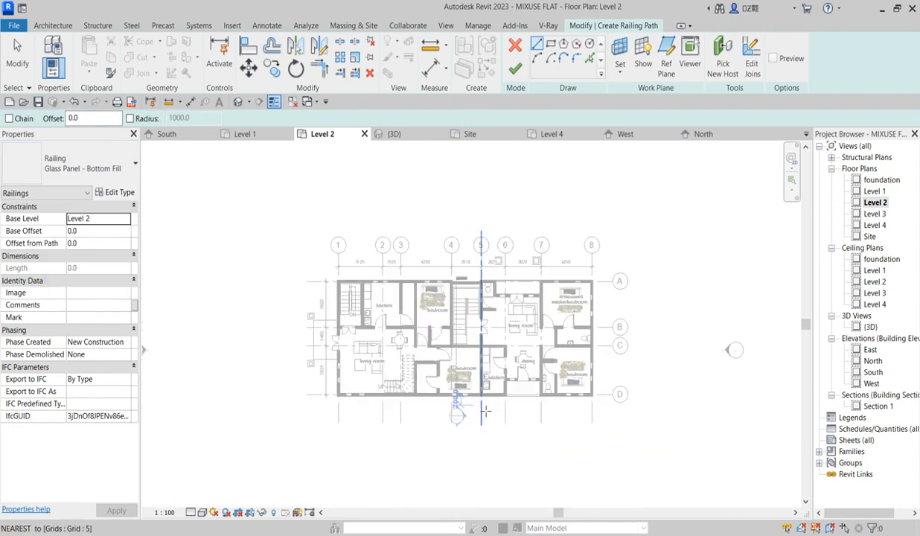
scroll(541, 397, up, 4)
scroll(521, 395, down, 2)
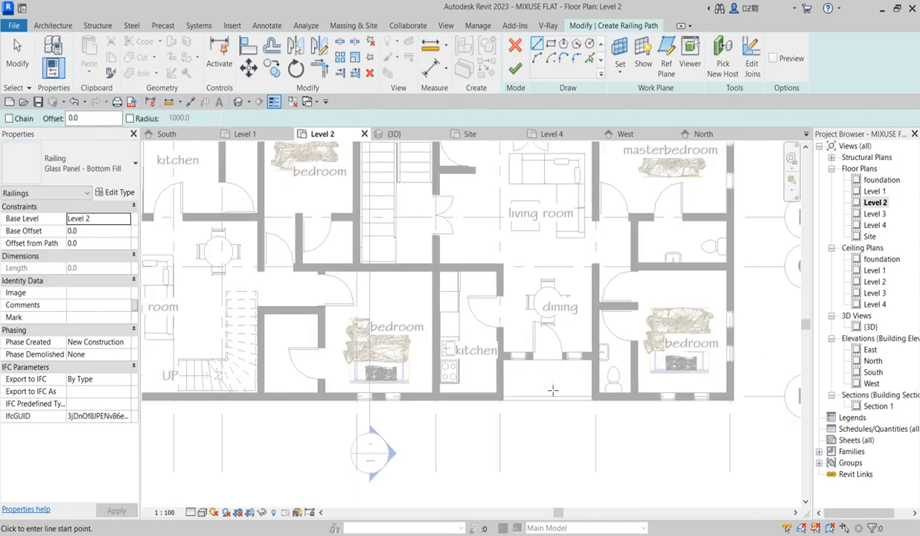
scroll(503, 390, up, 3)
scroll(507, 388, up, 2)
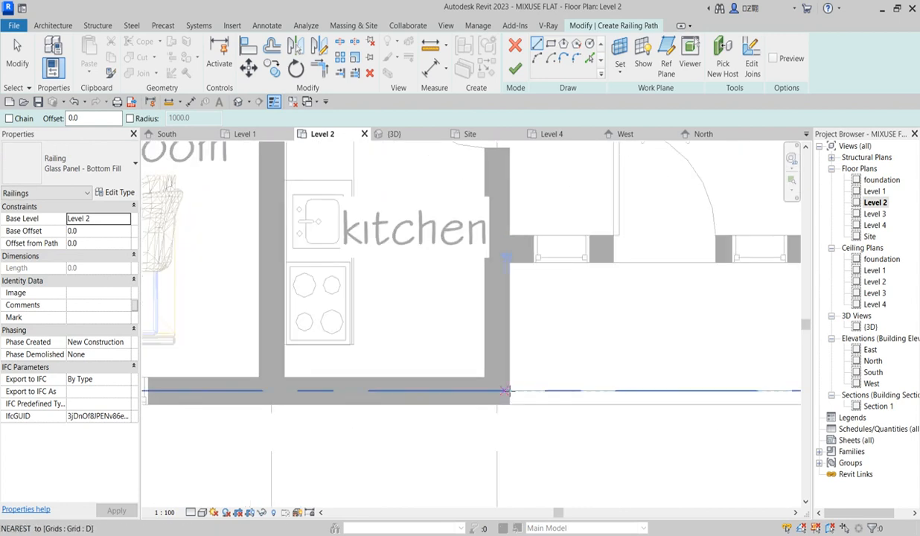
click(507, 388)
scroll(559, 390, down, 2)
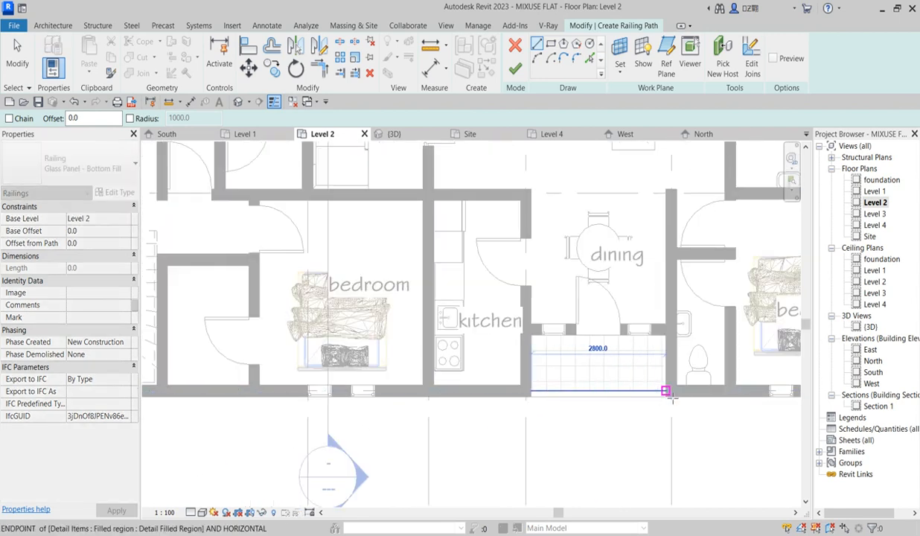
click(667, 391)
scroll(543, 418, down, 3)
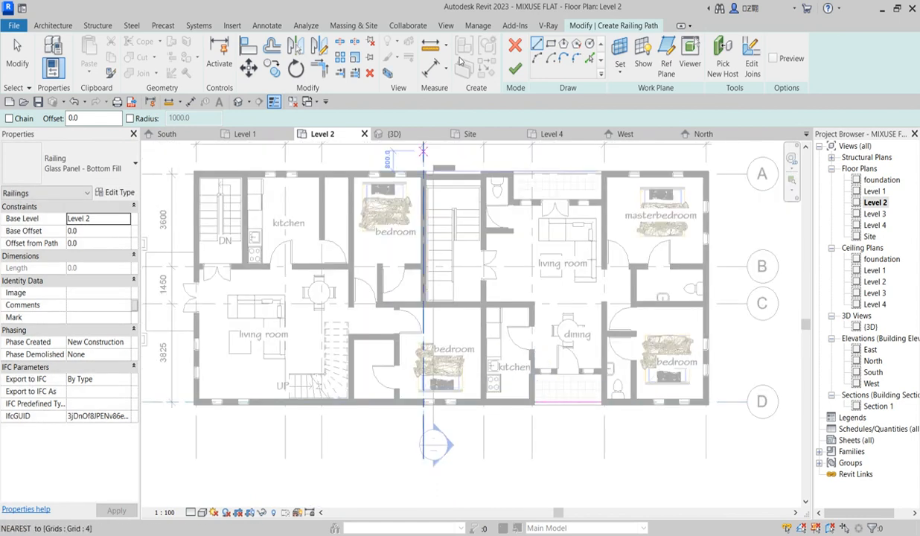
click(514, 68)
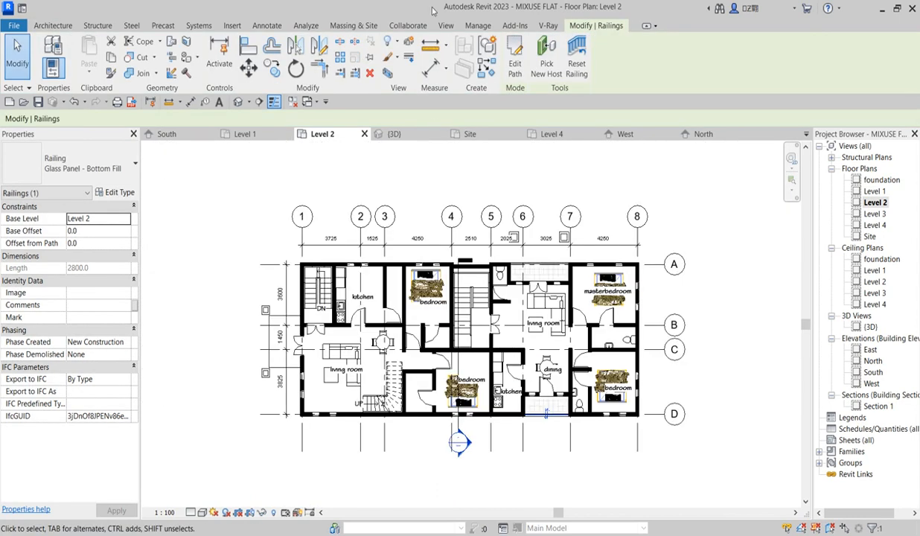
Sketch a 3685 mm Glass Panel - Bottom Fill railing along the outer edge of the living room balcony near grid A and finish it
click(515, 63)
scroll(523, 269, up, 5)
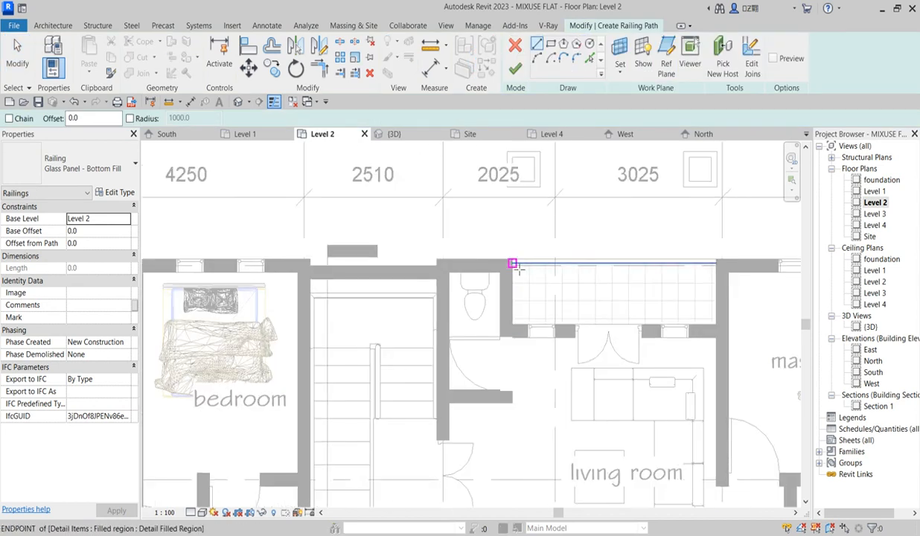
click(513, 264)
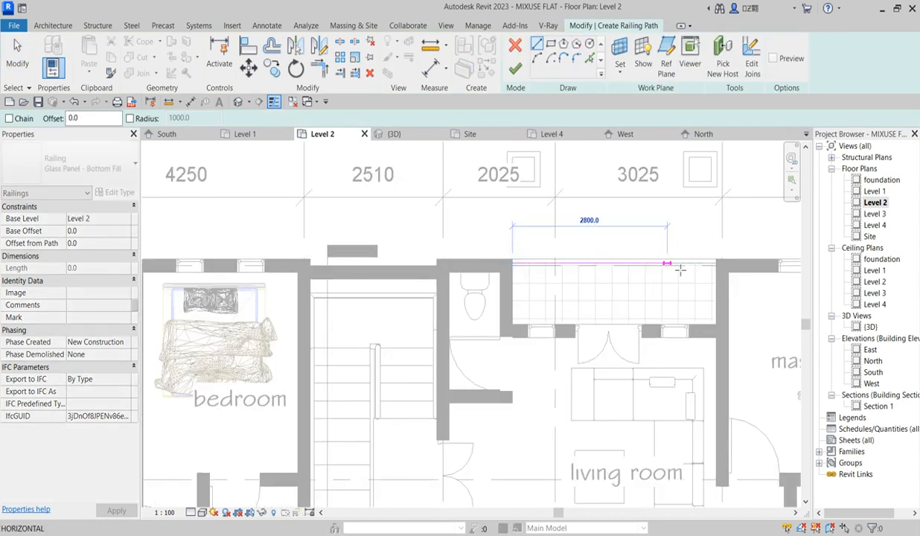
click(716, 263)
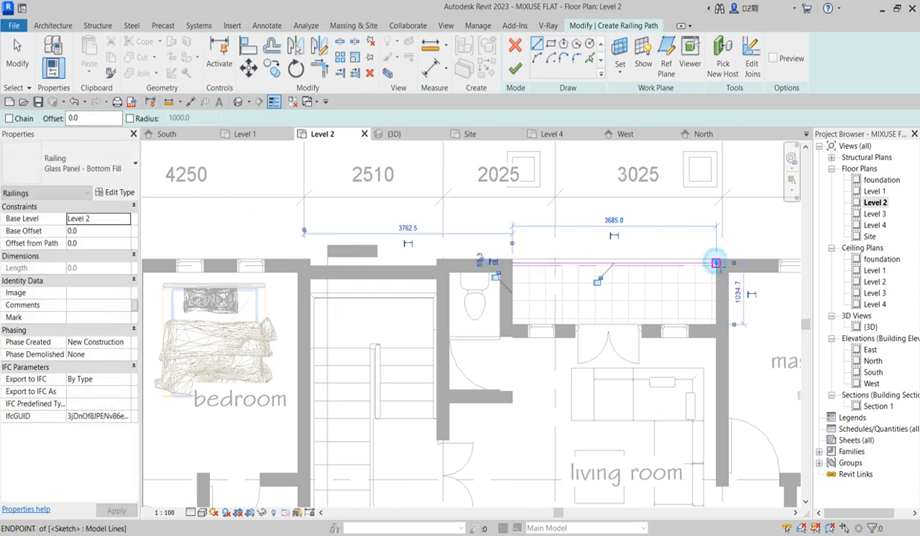
key(Escape)
scroll(637, 293, down, 3)
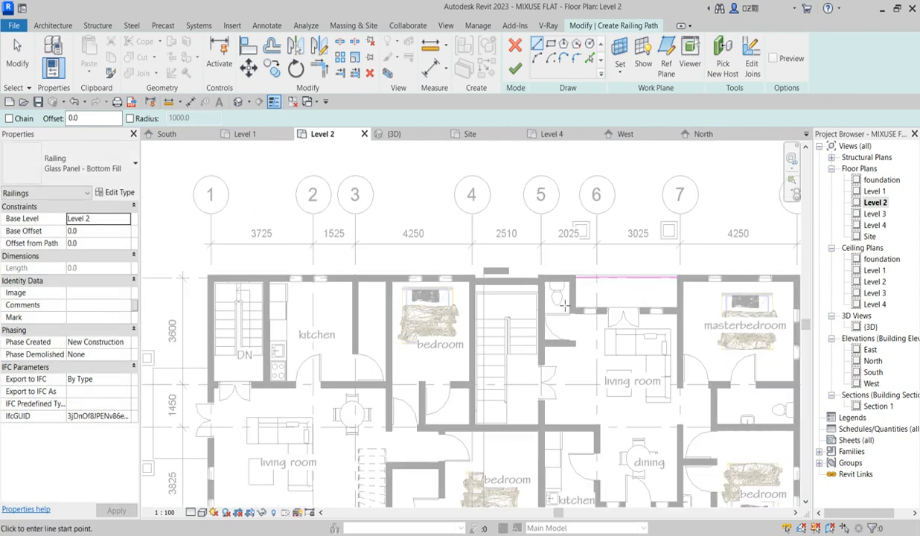
key(Escape)
scroll(552, 301, down, 2)
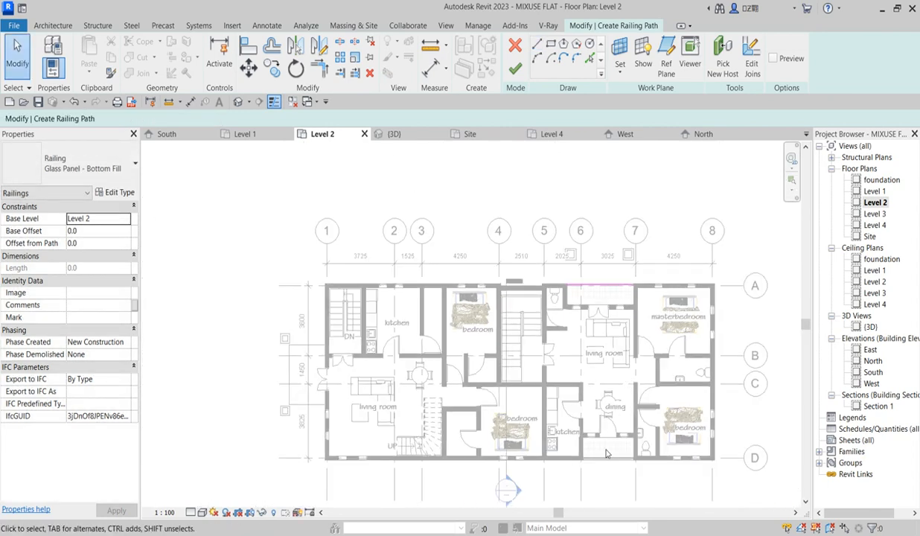
click(513, 70)
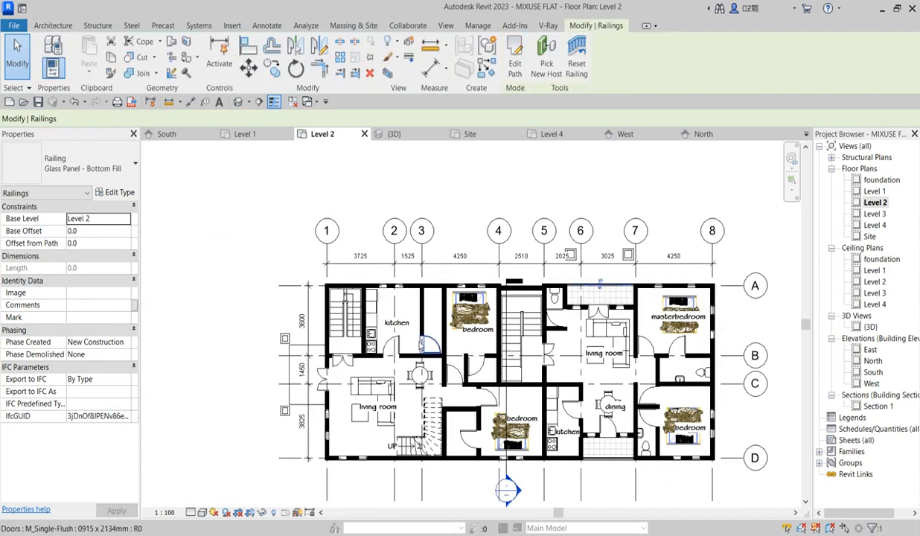
Start the side balcony's railing path near grid 1 with a 1900 mm horizontal segment from the outer wall to the balcony's upper outer corner
scroll(305, 354, up, 2)
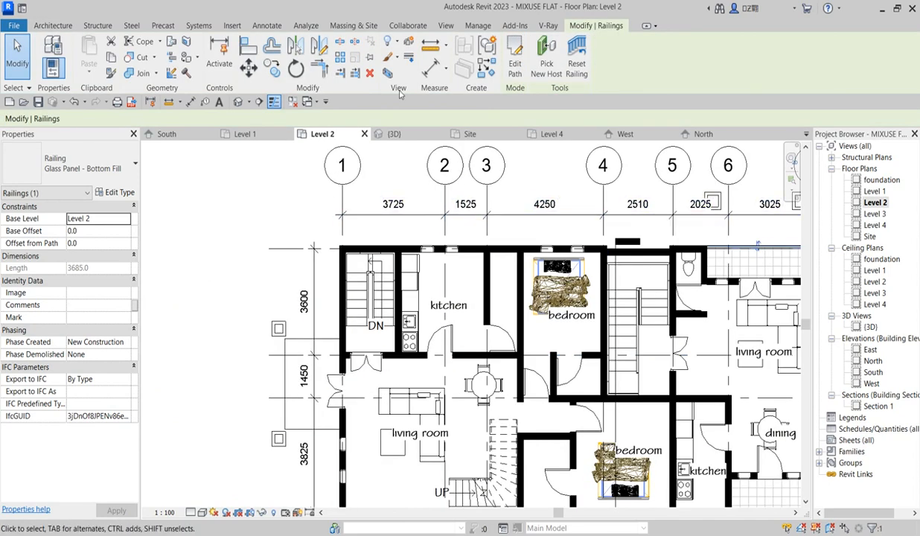
click(514, 59)
scroll(344, 341, up, 5)
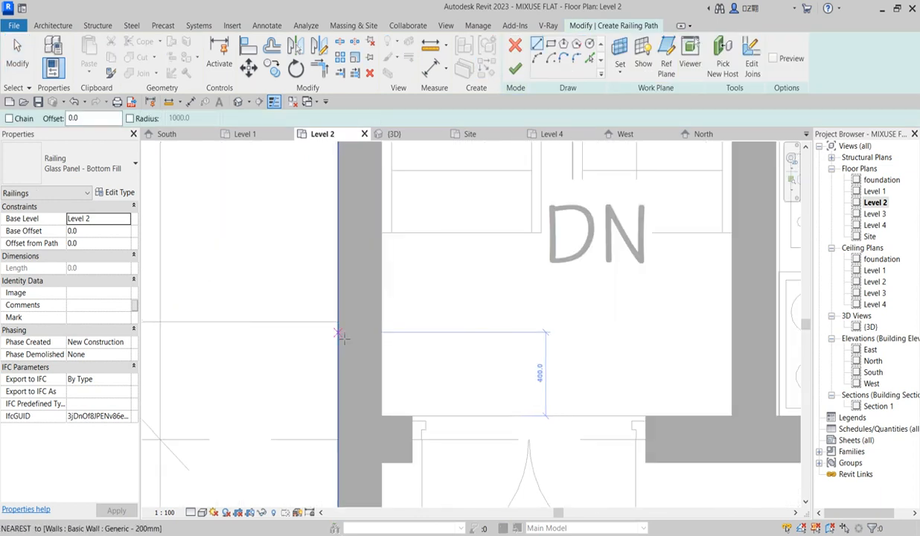
click(339, 328)
scroll(339, 329, down, 2)
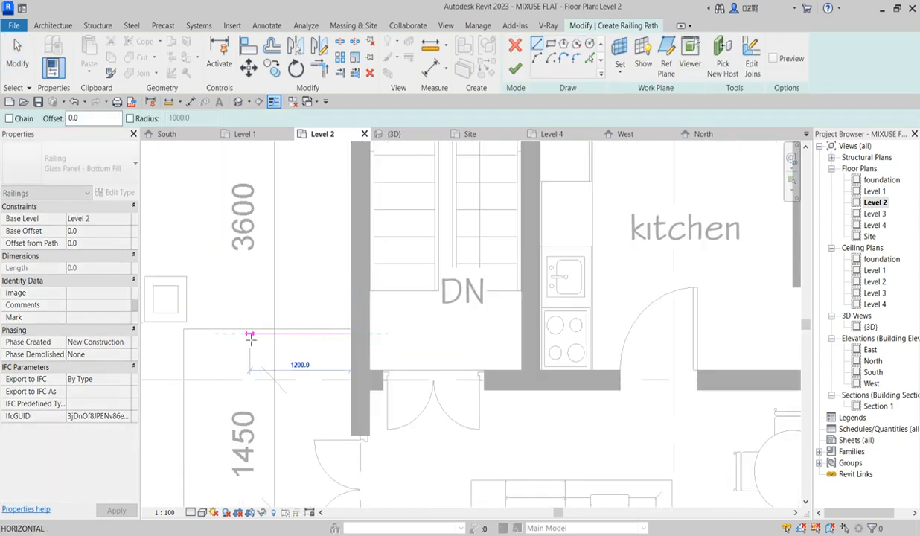
click(190, 333)
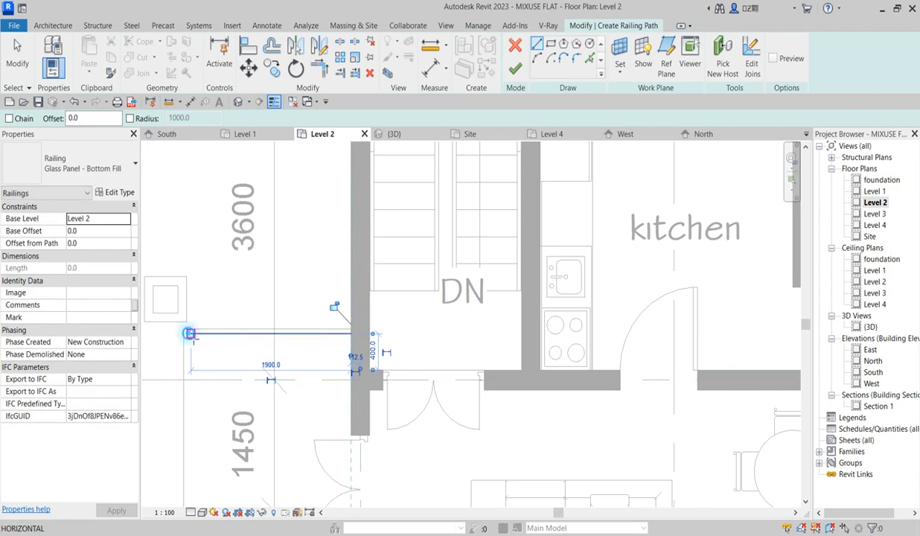
With Chain enabled, continue the path 2940 mm along the side balcony's outer edge and back to the wall, and finish the railing
scroll(191, 334, down, 5)
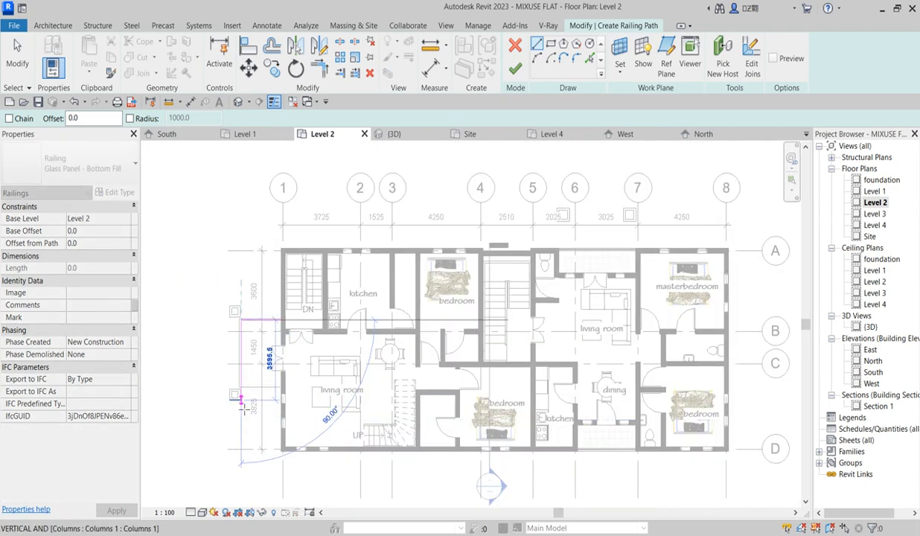
scroll(241, 408, up, 5)
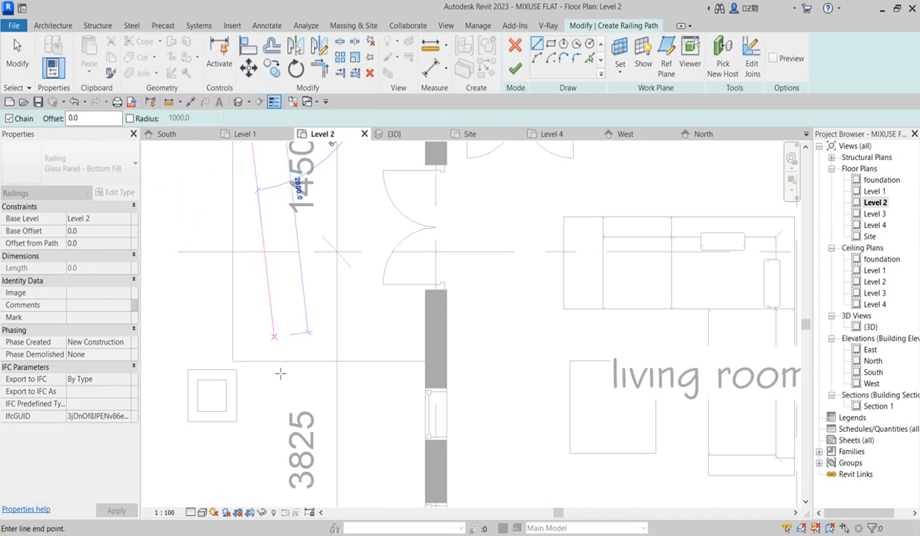
scroll(246, 359, up, 1)
click(241, 354)
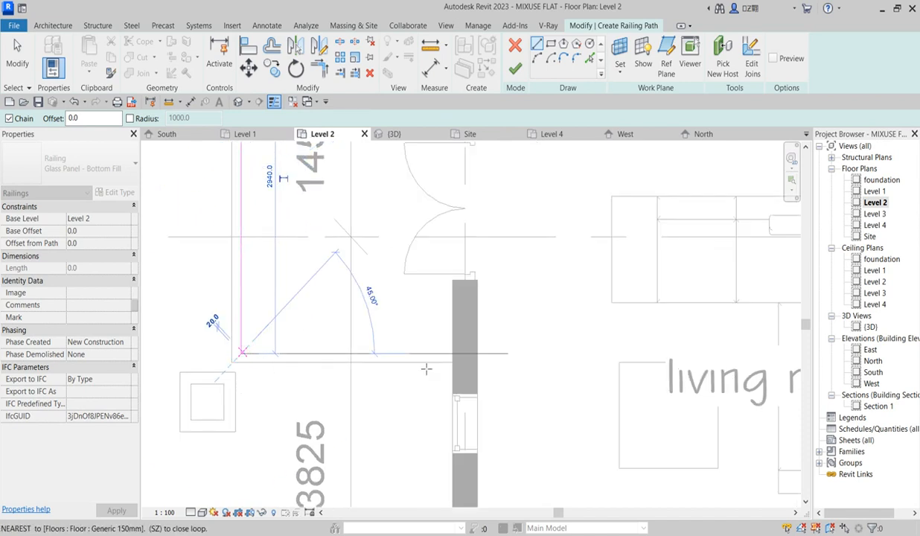
click(453, 354)
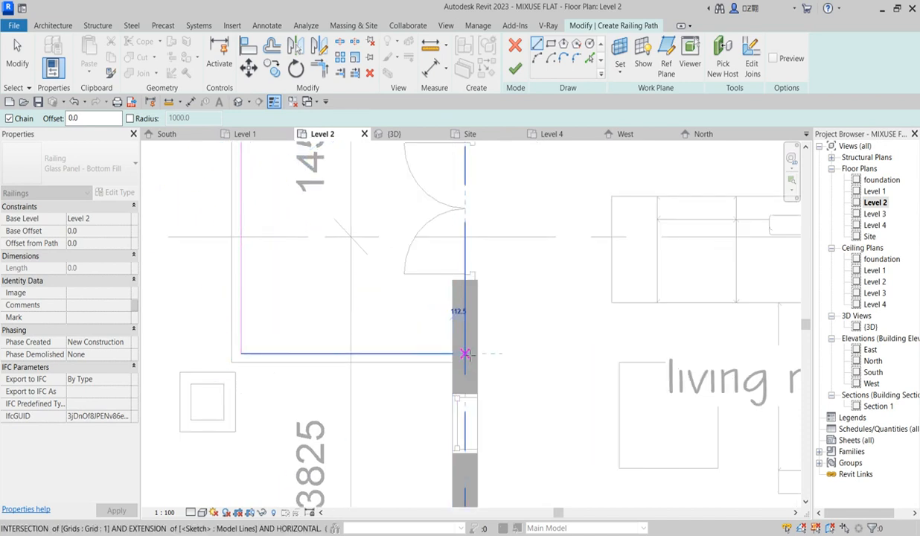
key(Escape)
scroll(386, 361, down, 4)
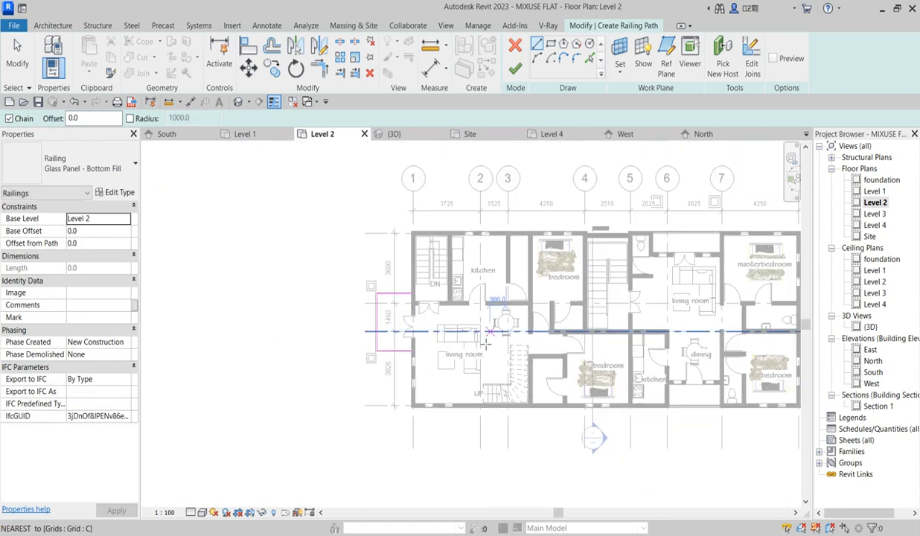
key(Escape)
scroll(440, 275, down, 2)
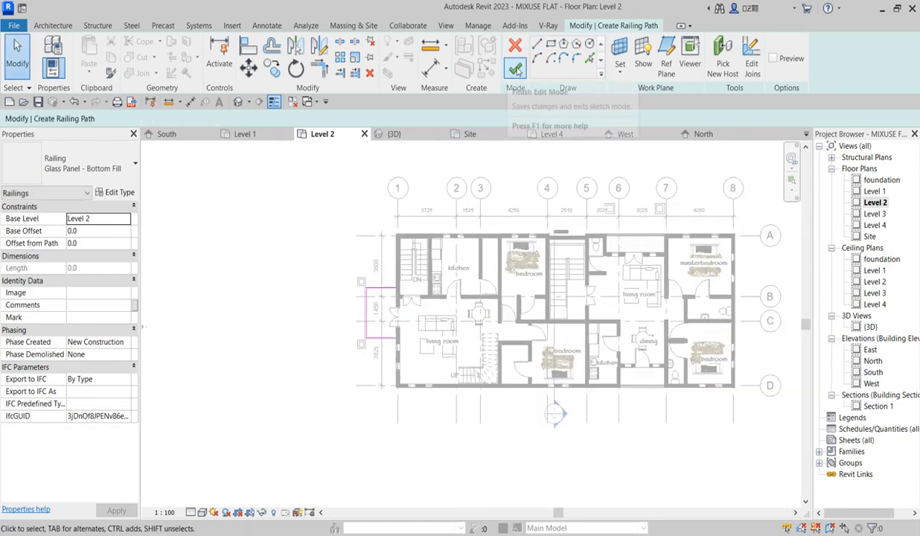
click(516, 69)
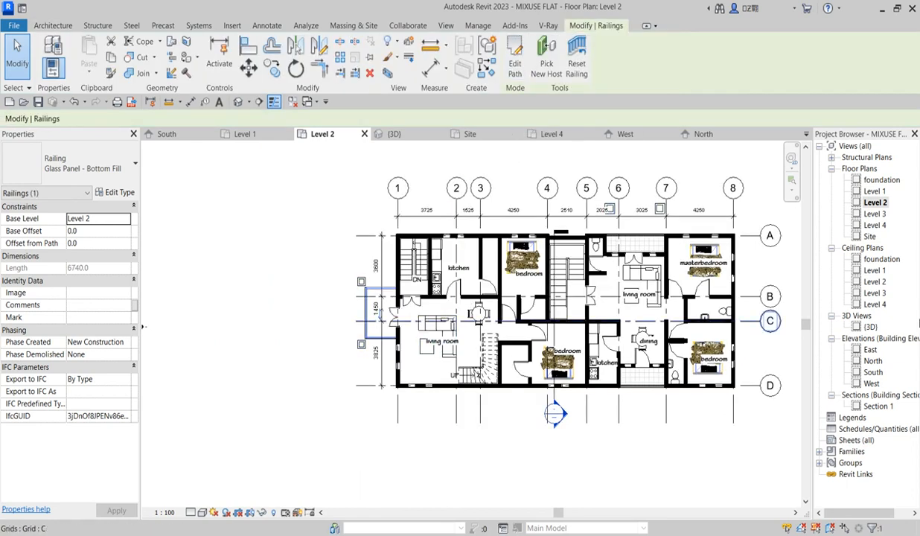
Open the West elevation and inspect the new glass railing on the side balcony
double_click(872, 383)
scroll(354, 301, down, 5)
scroll(488, 402, up, 3)
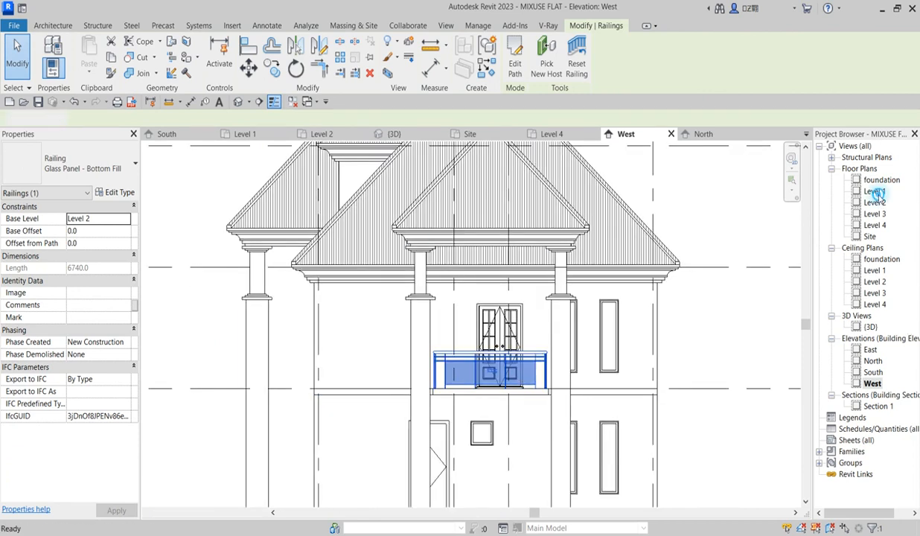
Open the Level 1 floor plan, examine the balconies and freestanding columns, and clear the railing selection
double_click(875, 191)
scroll(579, 287, down, 5)
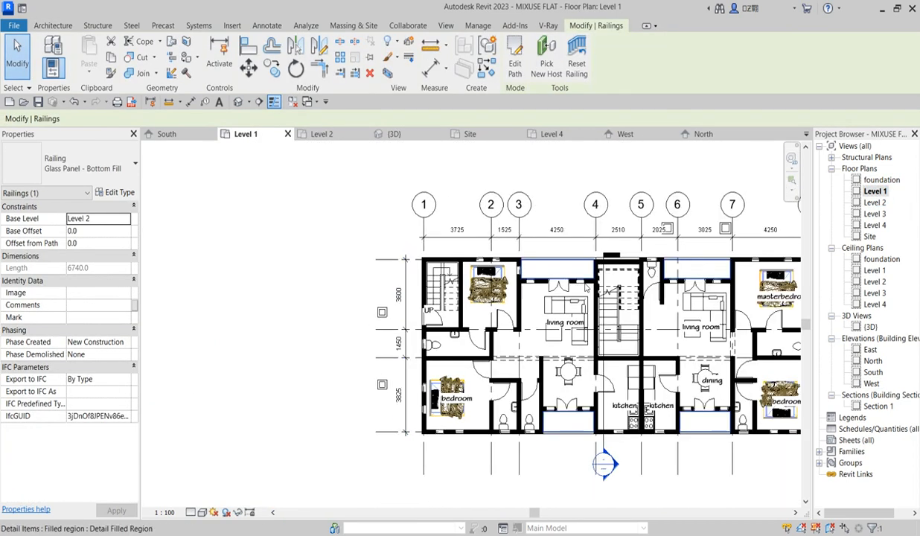
scroll(578, 287, up, 1)
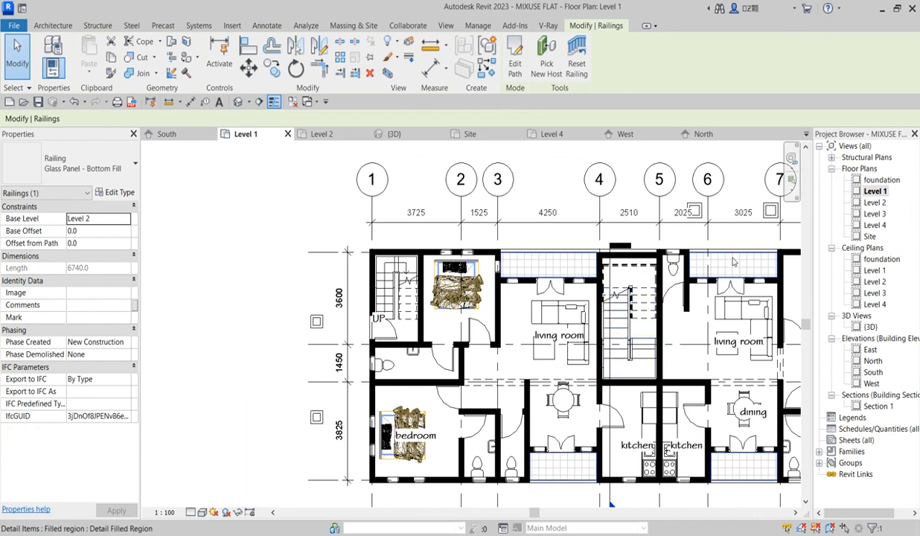
scroll(535, 275, down, 2)
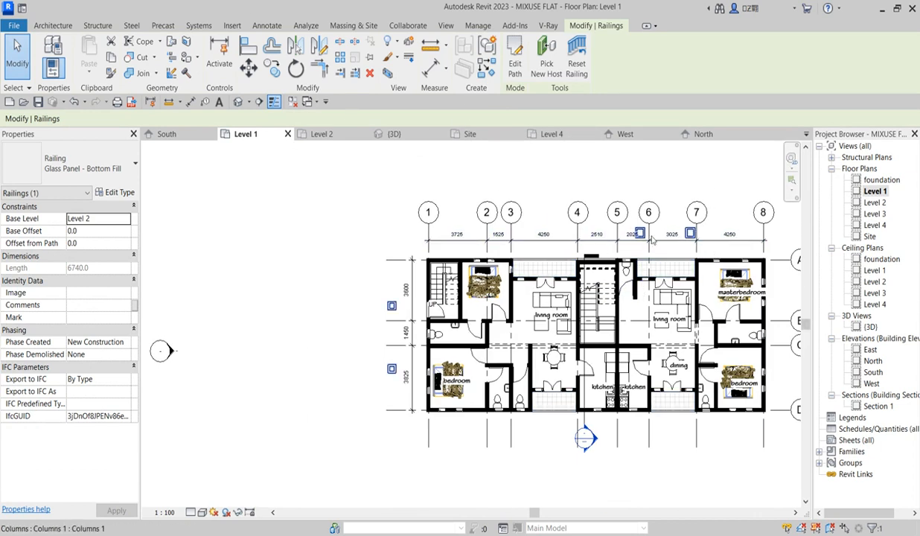
scroll(564, 269, down, 1)
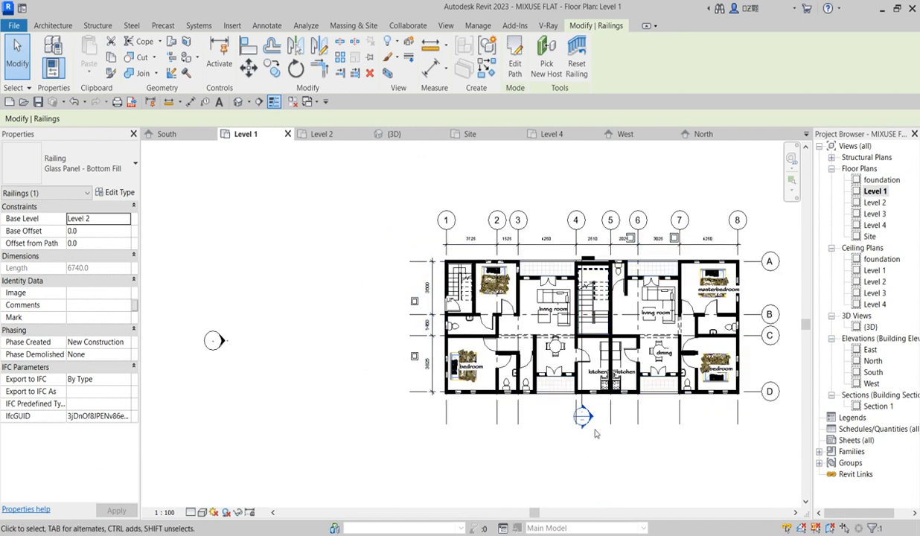
click(537, 445)
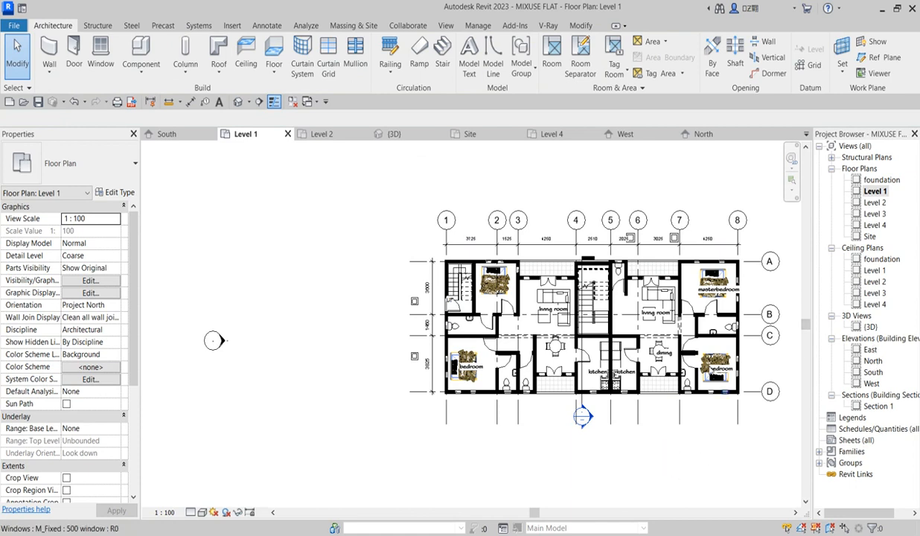
Examine the master bedroom, its windows and the surrounding rooms in the Level 1 floor plan
scroll(770, 300, up, 3)
scroll(424, 298, down, 2)
scroll(644, 305, up, 2)
scroll(647, 297, up, 4)
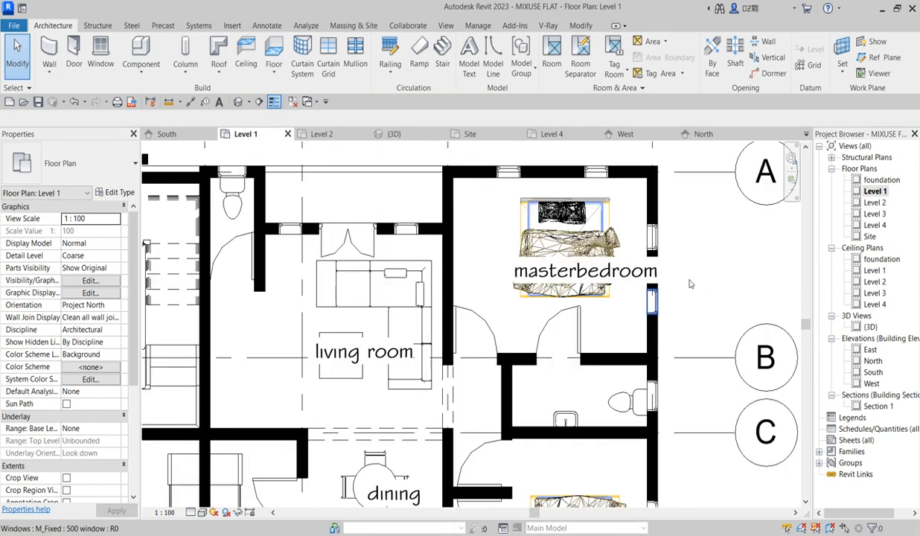
click(625, 284)
drag(504, 248, 462, 244)
scroll(722, 276, down, 2)
key(Escape)
scroll(719, 257, down, 3)
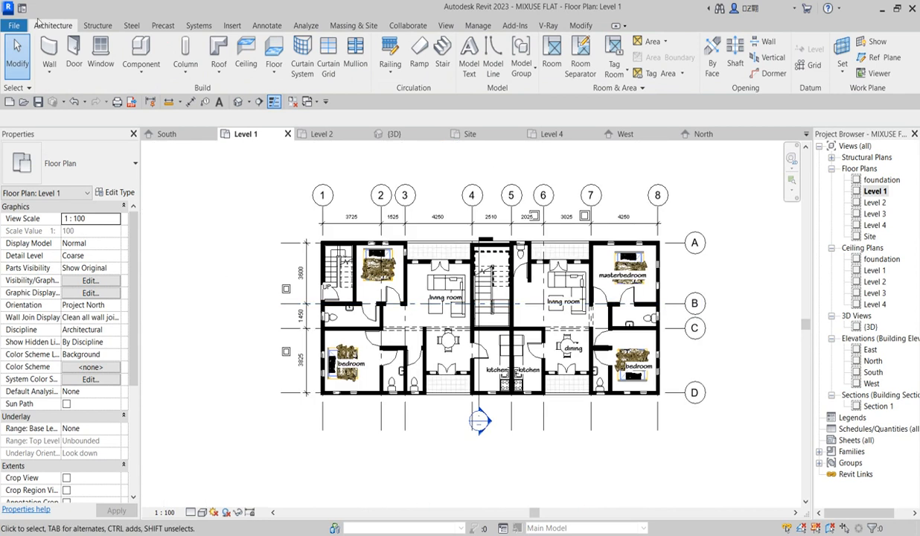
Set the view background colour to Black in the graphics options and inspect the Level 1 floor plan
click(14, 26)
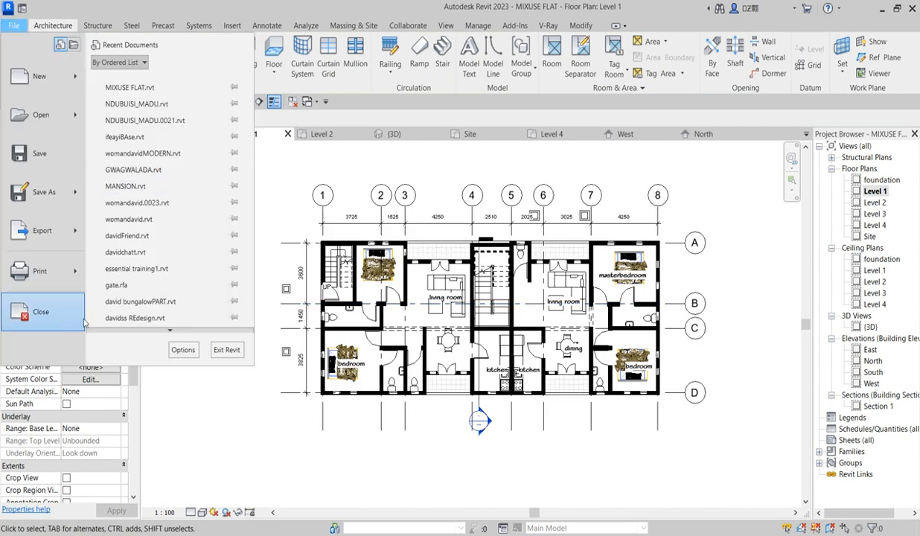
click(182, 350)
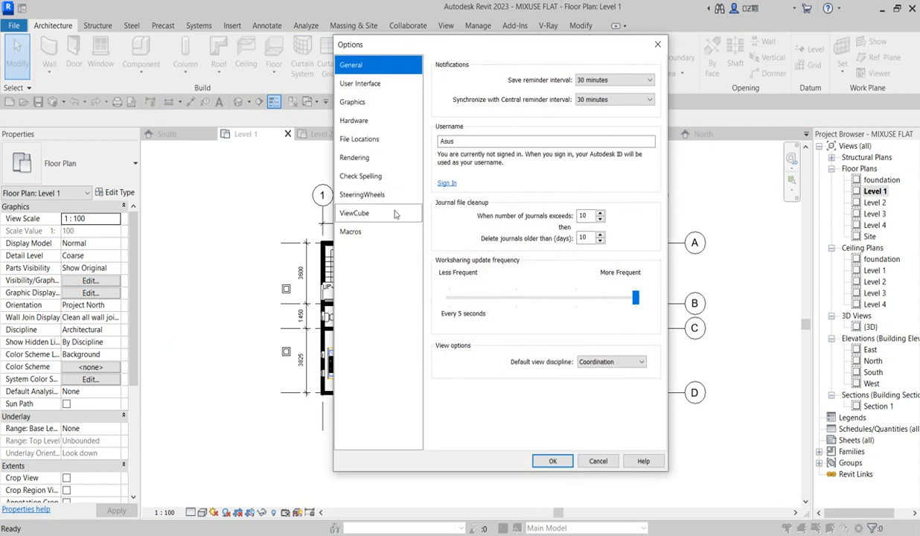
click(364, 84)
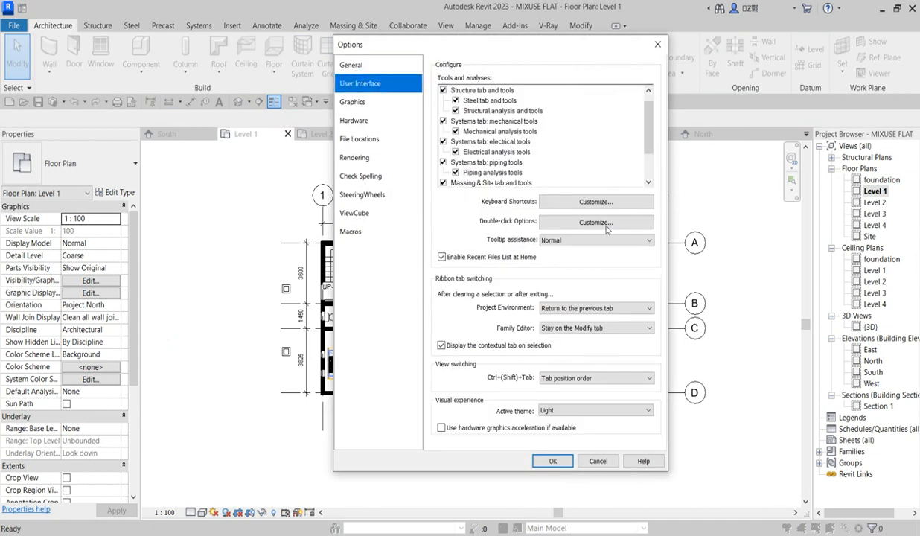
click(354, 103)
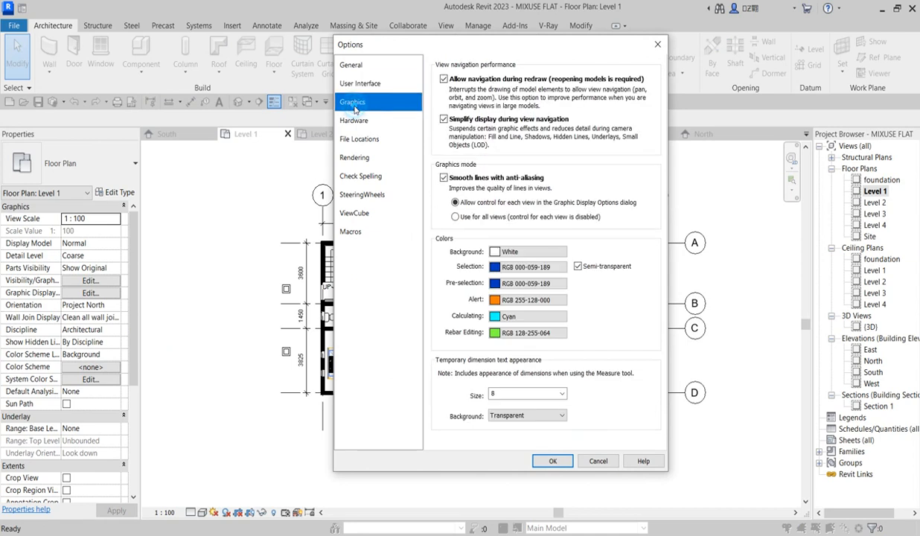
click(496, 253)
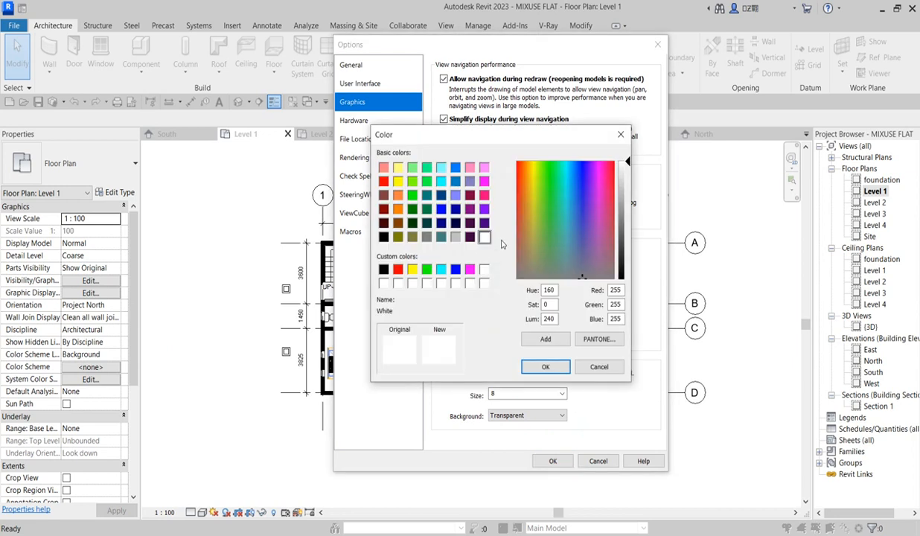
click(383, 237)
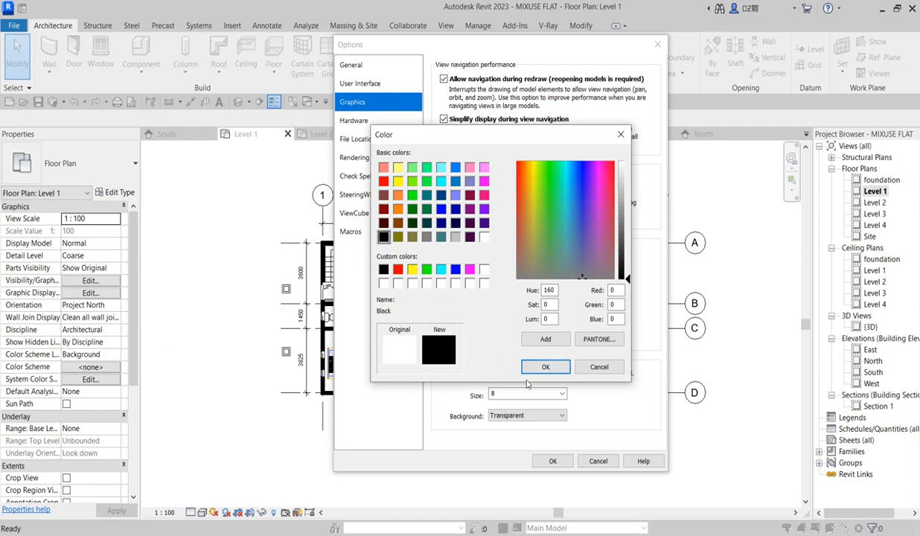
click(546, 366)
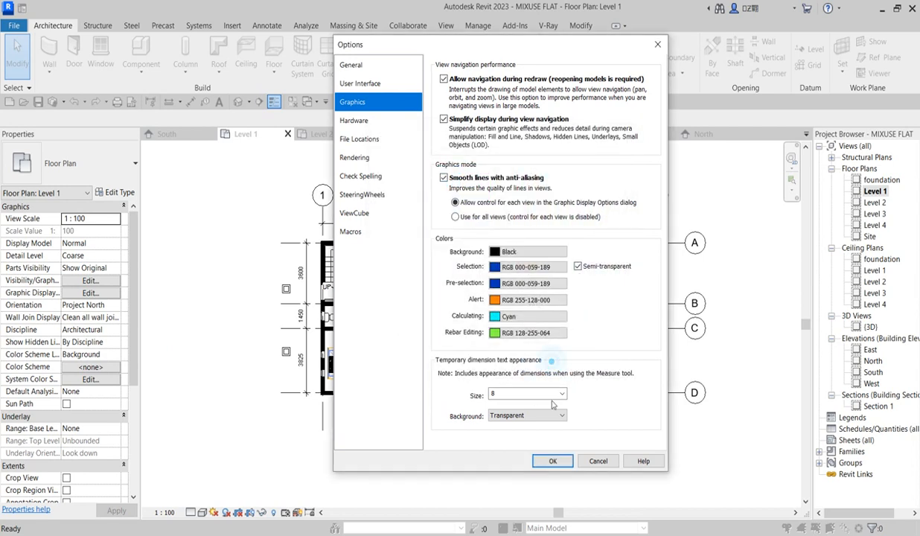
click(554, 462)
scroll(386, 280, up, 2)
scroll(384, 274, up, 2)
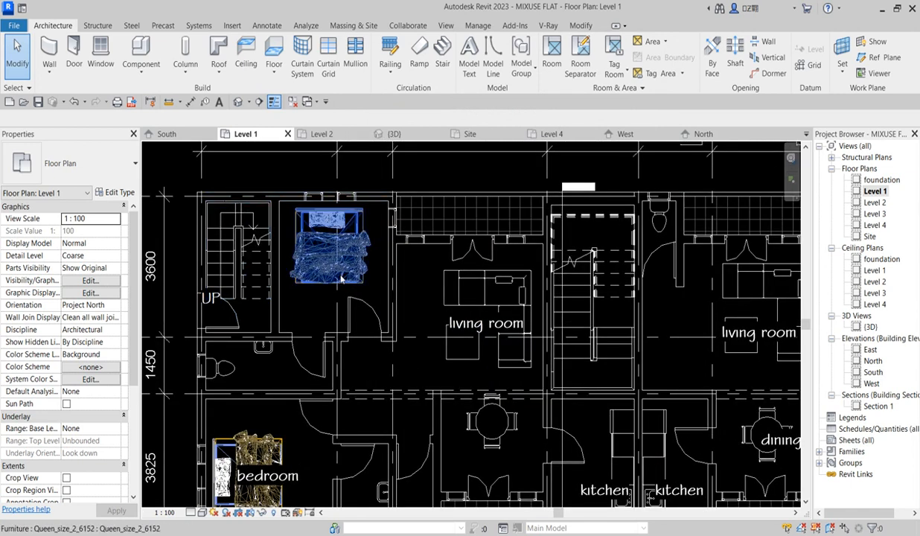
scroll(342, 273, down, 3)
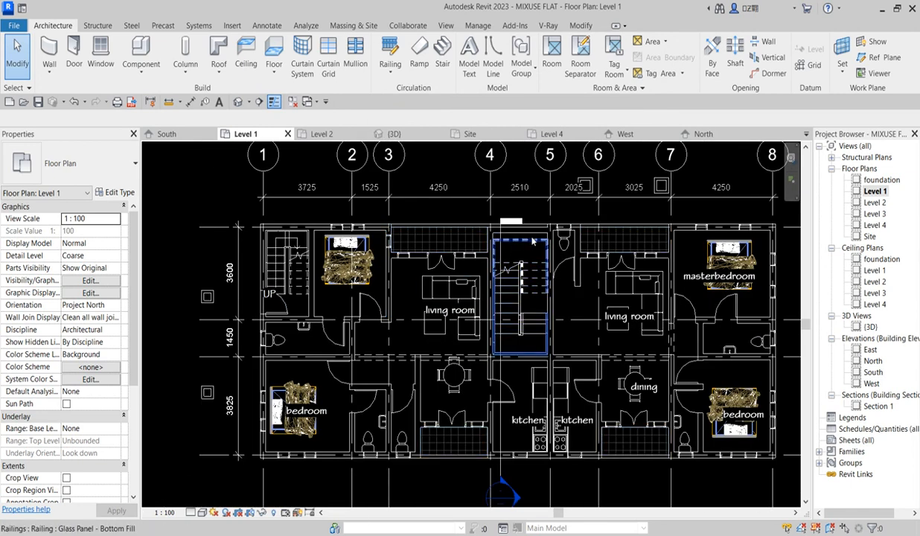
scroll(536, 239, down, 2)
scroll(580, 339, up, 2)
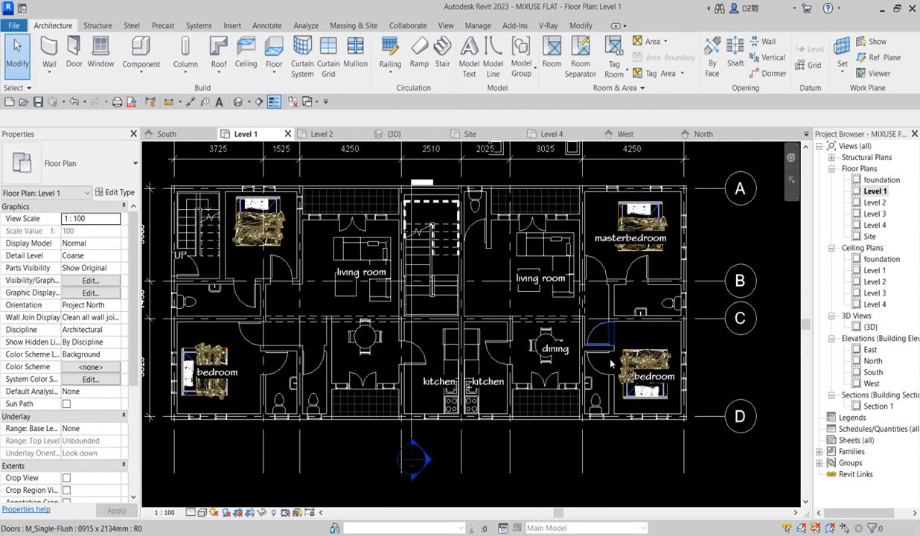
Review the Level 1 floor plan and open the Level 2, Level 3, Level 4 and Site plans to examine them
scroll(572, 382, down, 2)
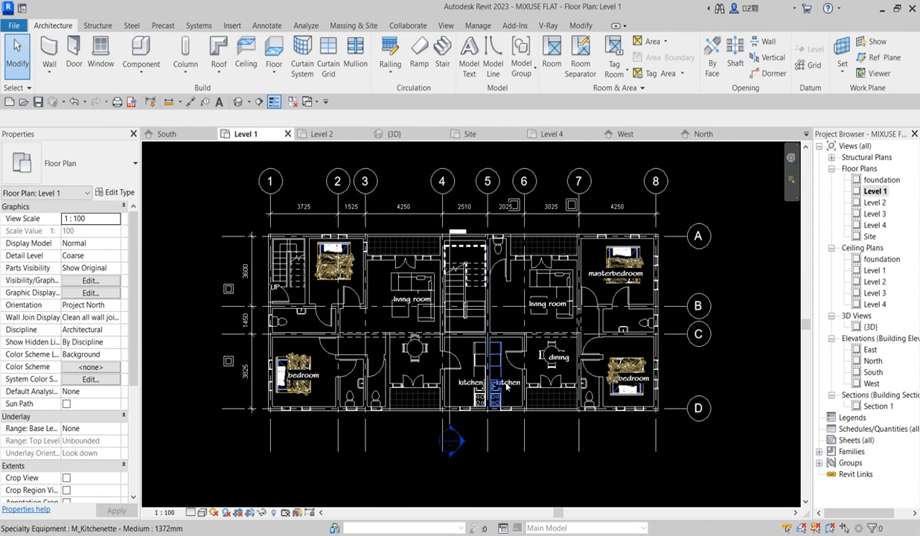
scroll(494, 385, up, 1)
scroll(476, 268, down, 2)
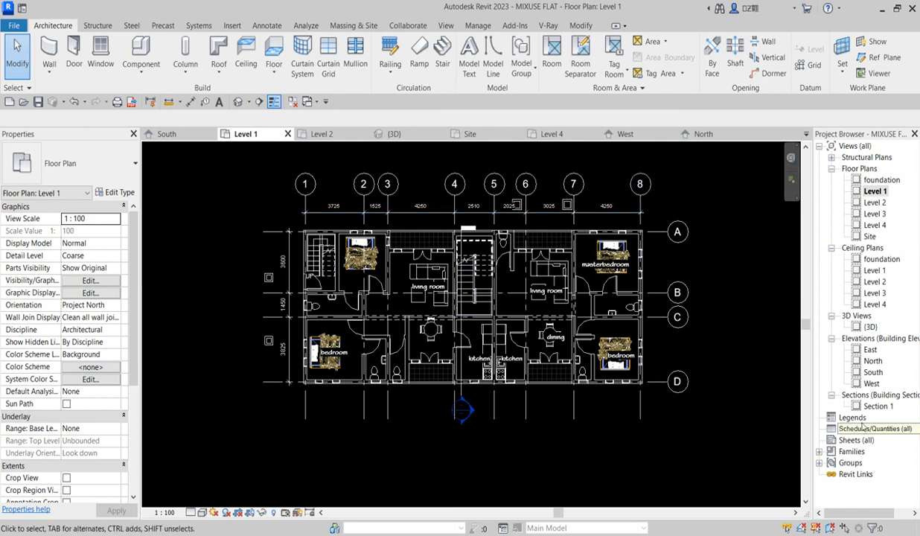
double_click(875, 203)
double_click(875, 214)
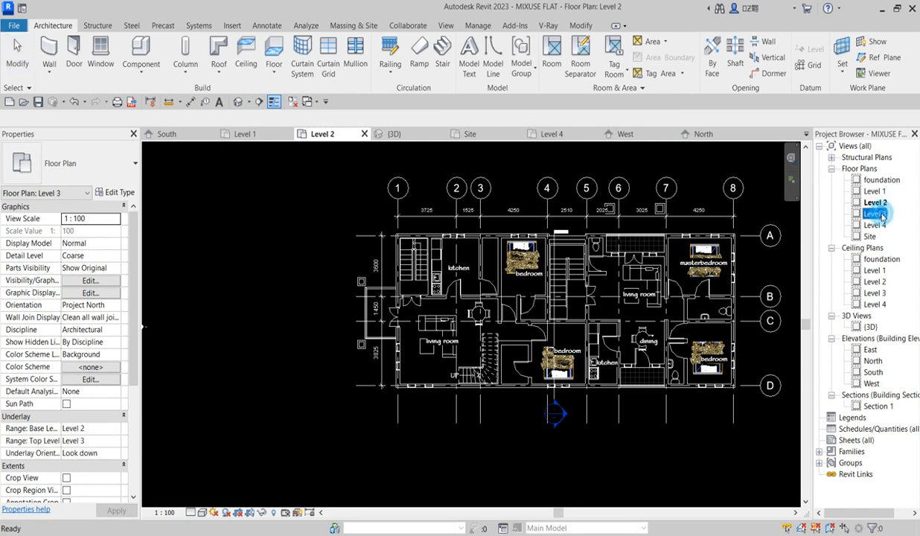
double_click(875, 225)
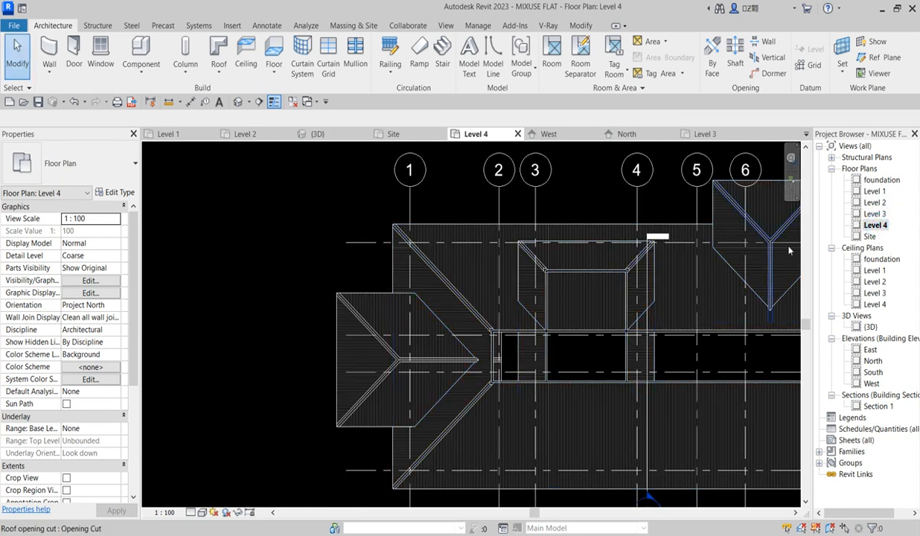
scroll(466, 246, down, 4)
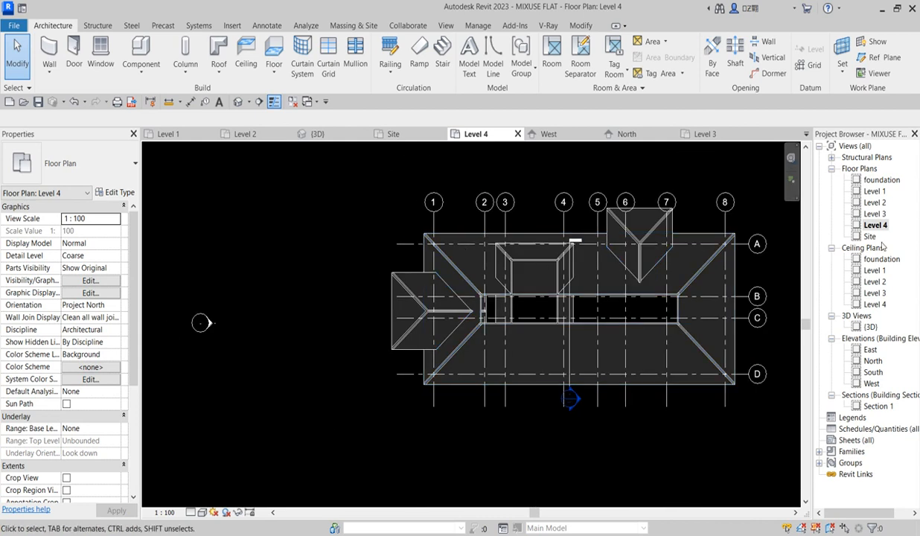
double_click(869, 236)
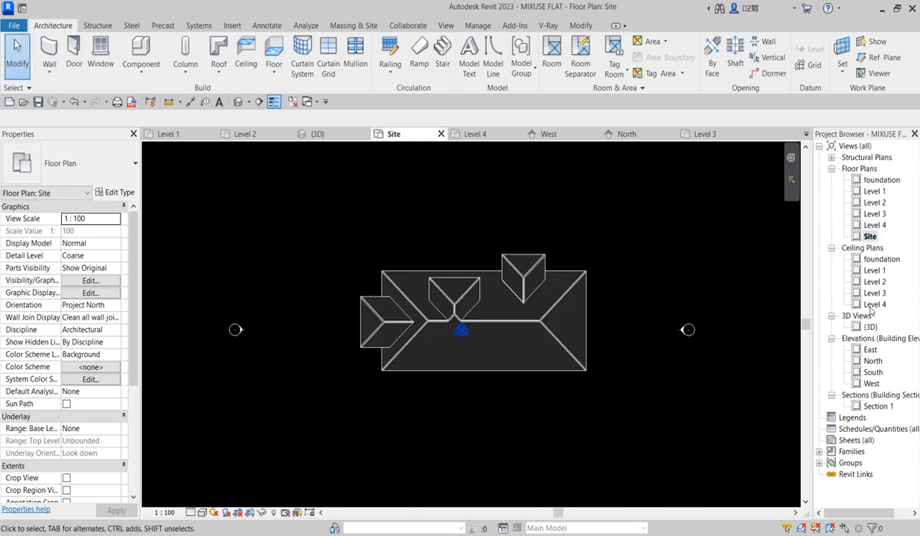
Open the West elevation and examine the whole side facade with its columns, balcony and level lines
double_click(871, 384)
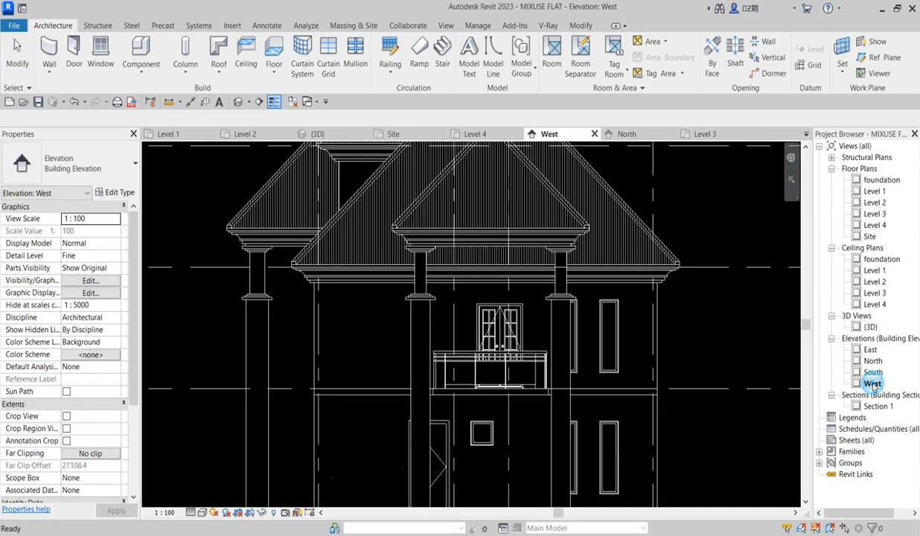
scroll(605, 319, down, 4)
scroll(492, 367, down, 2)
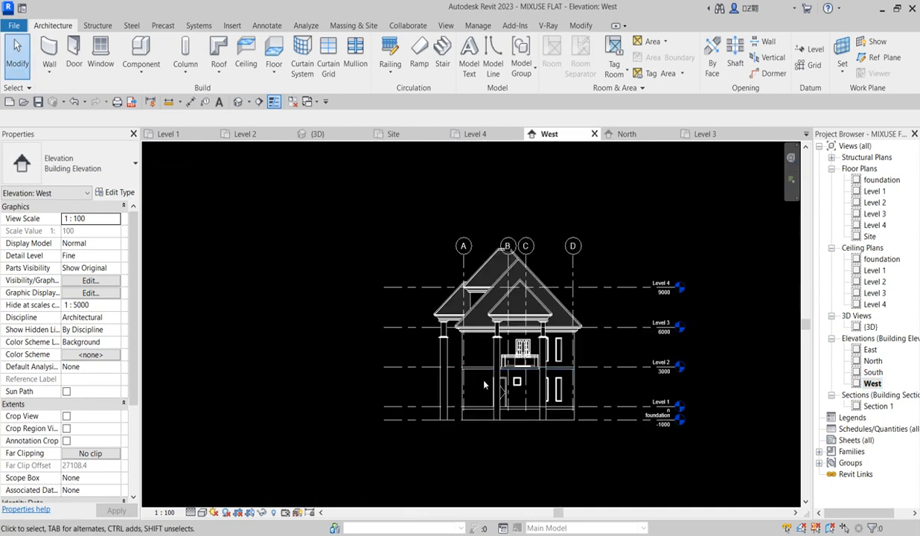
scroll(477, 417, up, 2)
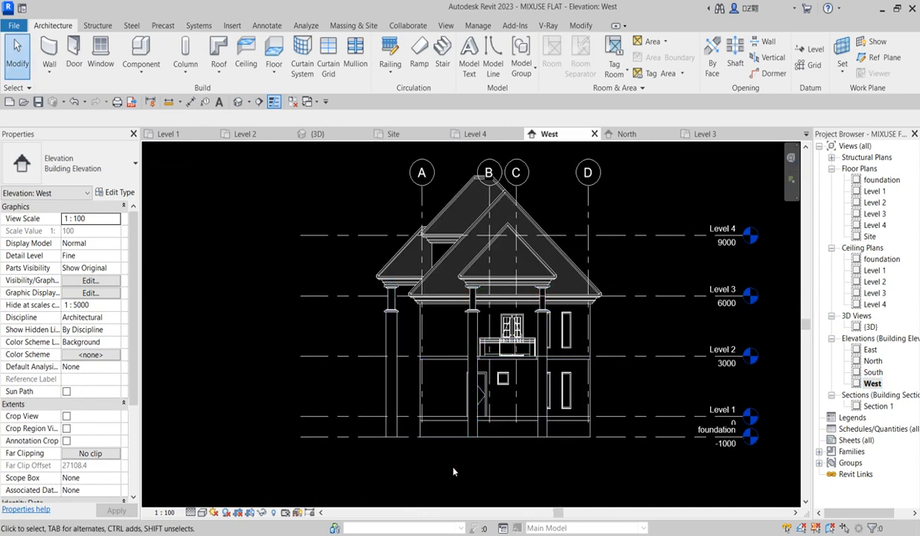
Turn on shadows in the West elevation while keeping its line-based visual style
click(202, 512)
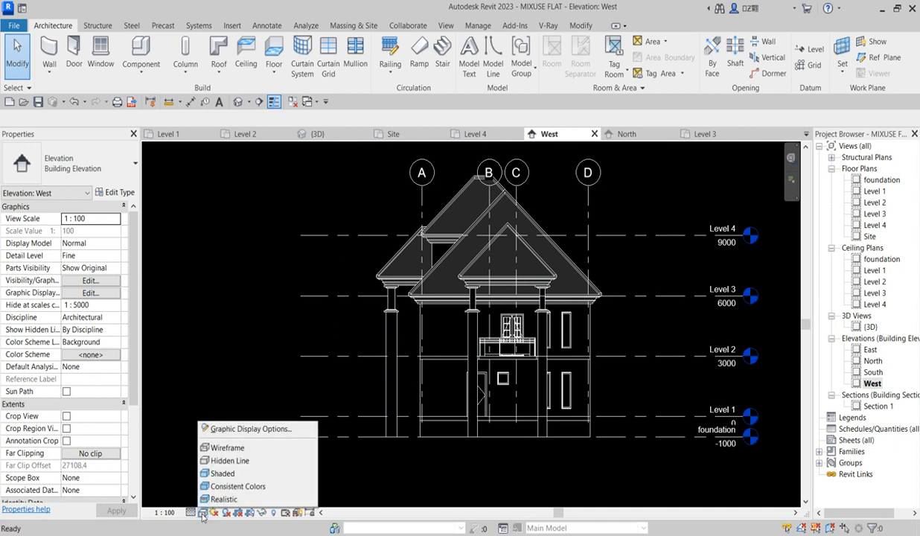
click(225, 455)
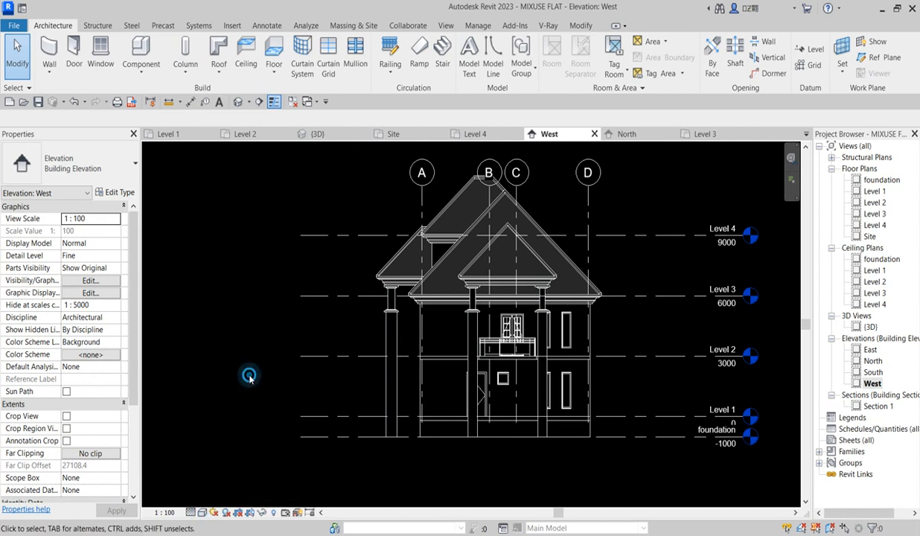
click(225, 513)
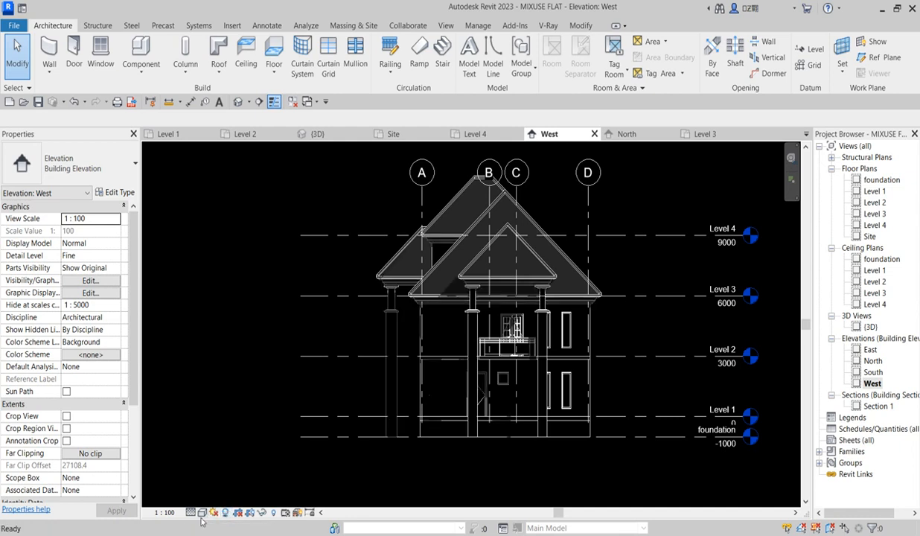
Try the Shaded and Realistic visual styles on the West elevation
click(202, 513)
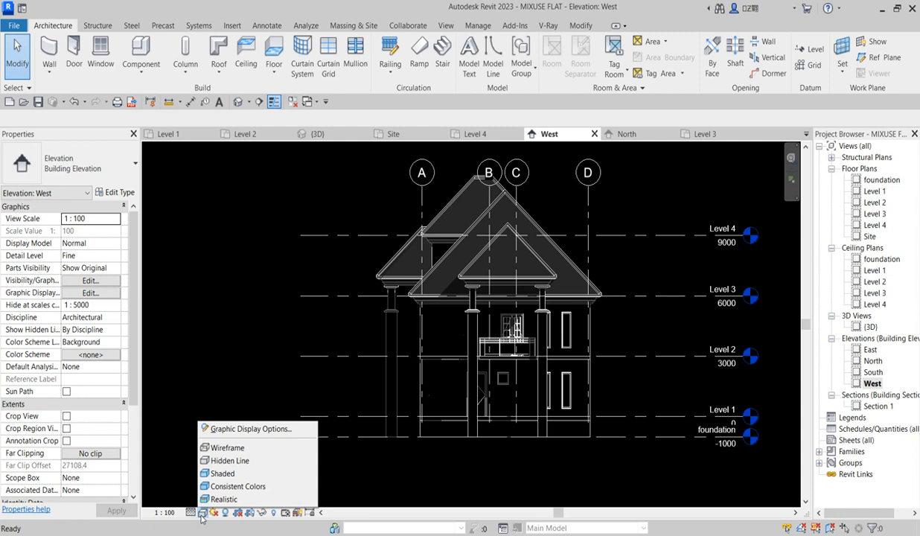
click(238, 474)
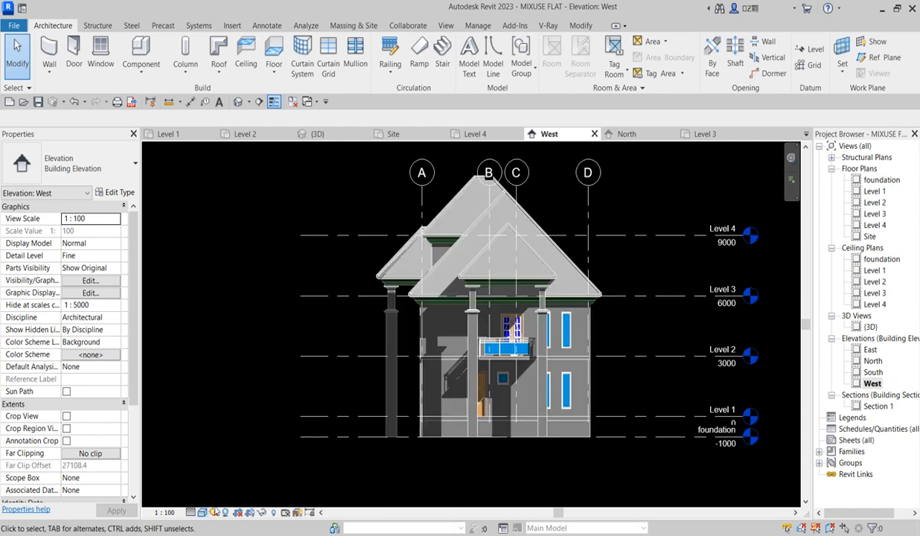
click(202, 512)
click(230, 497)
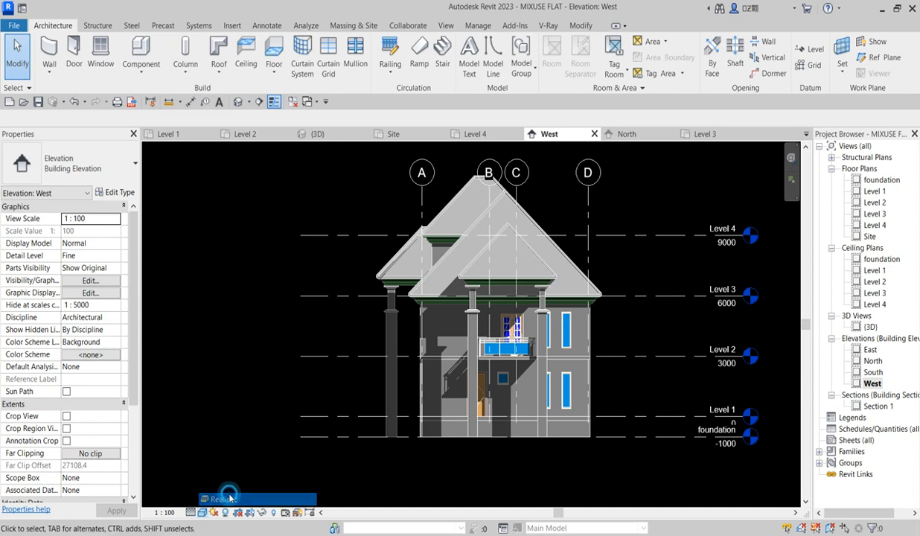
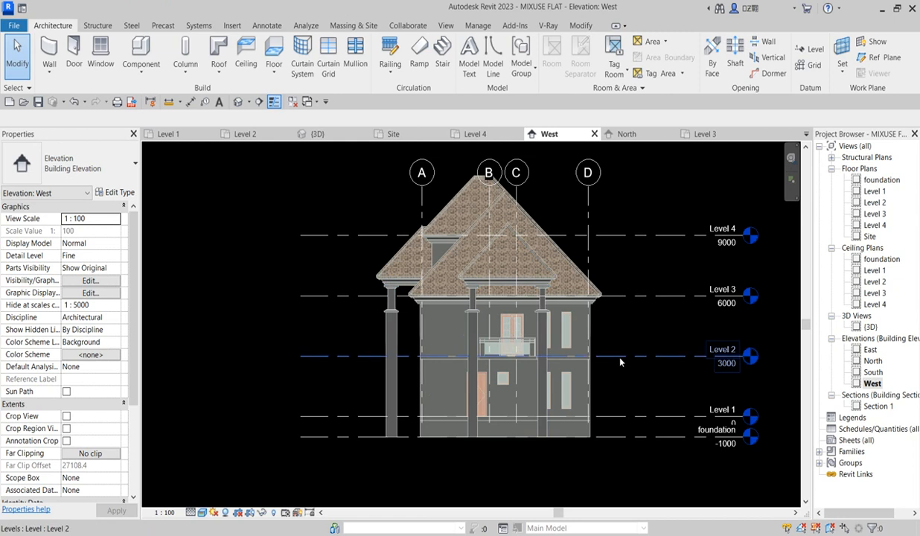
click(202, 512)
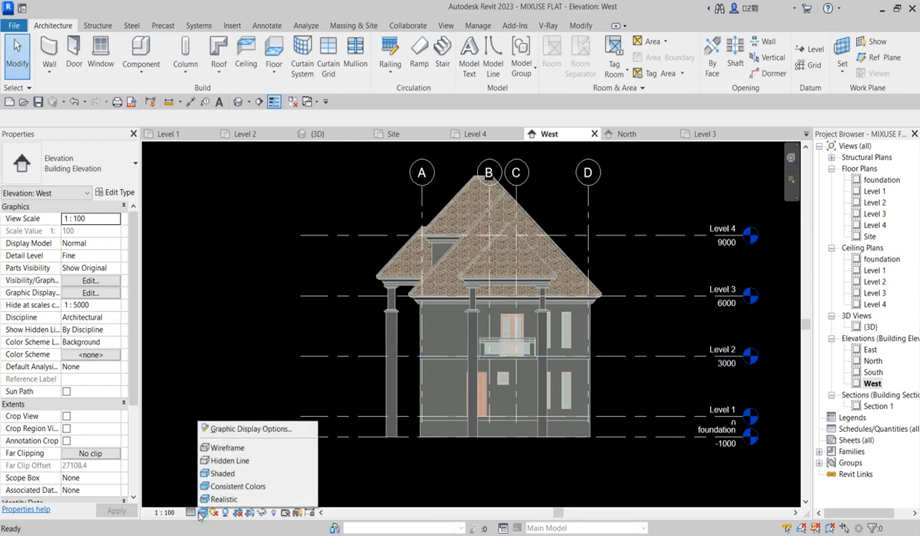
click(223, 477)
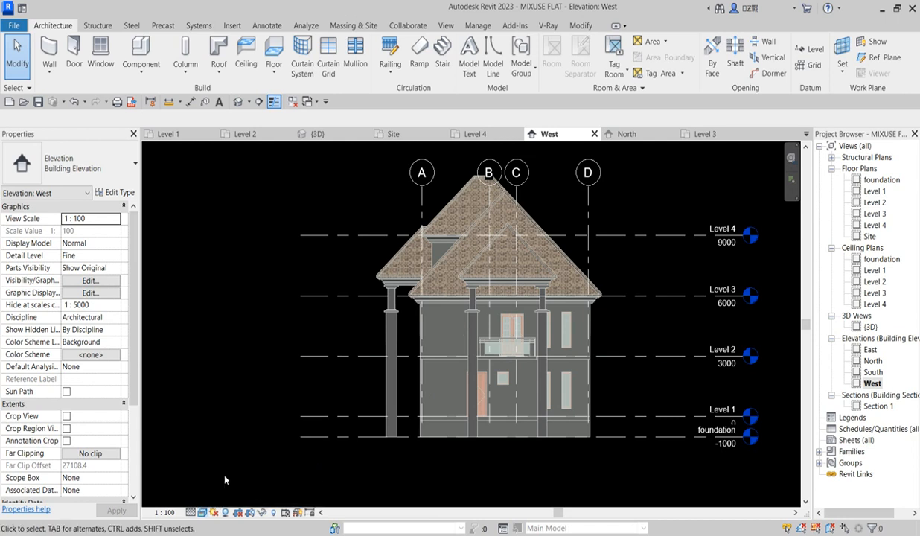
Set the West elevation's visual style to Hidden Line and inspect the windows, columns and roof
click(204, 513)
click(230, 461)
scroll(580, 335, up, 2)
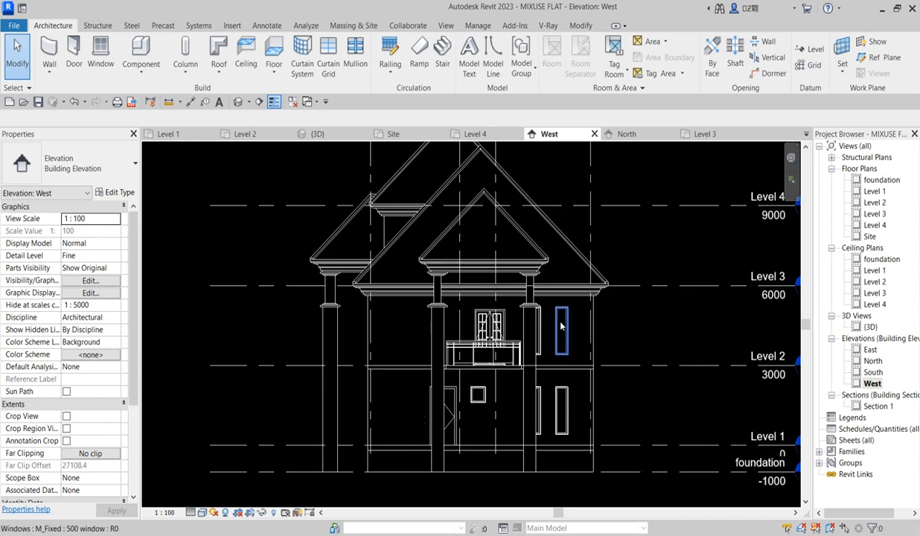
scroll(397, 333, down, 2)
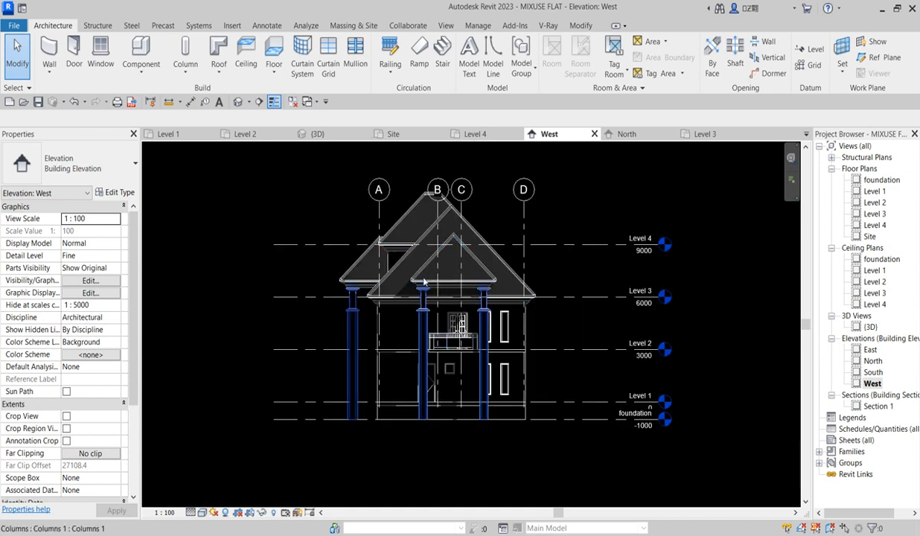
scroll(470, 214, up, 1)
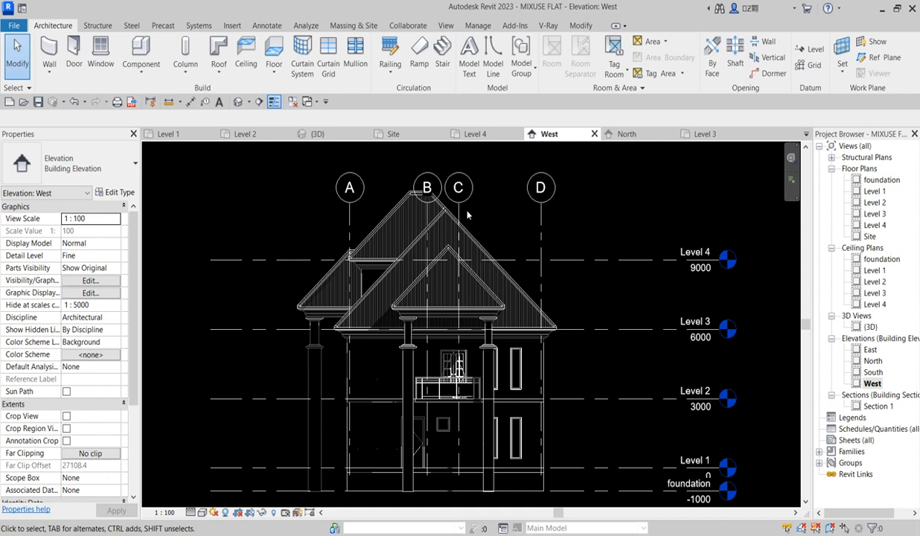
Raise the aligned heads of grids A to D in the West elevation so they sit well above the roof ridge
click(462, 216)
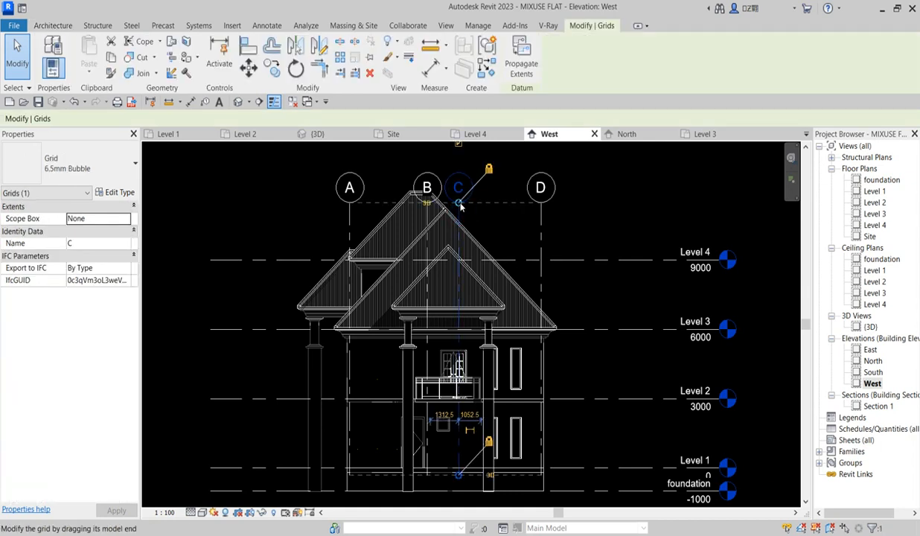
scroll(459, 199, up, 2)
scroll(463, 207, down, 3)
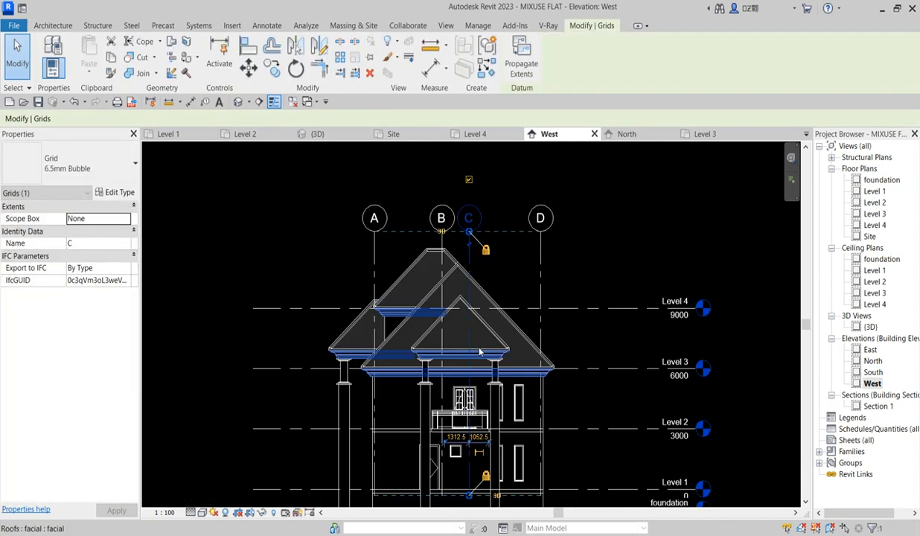
scroll(485, 245, up, 3)
click(504, 182)
click(456, 218)
drag(456, 218, 456, 177)
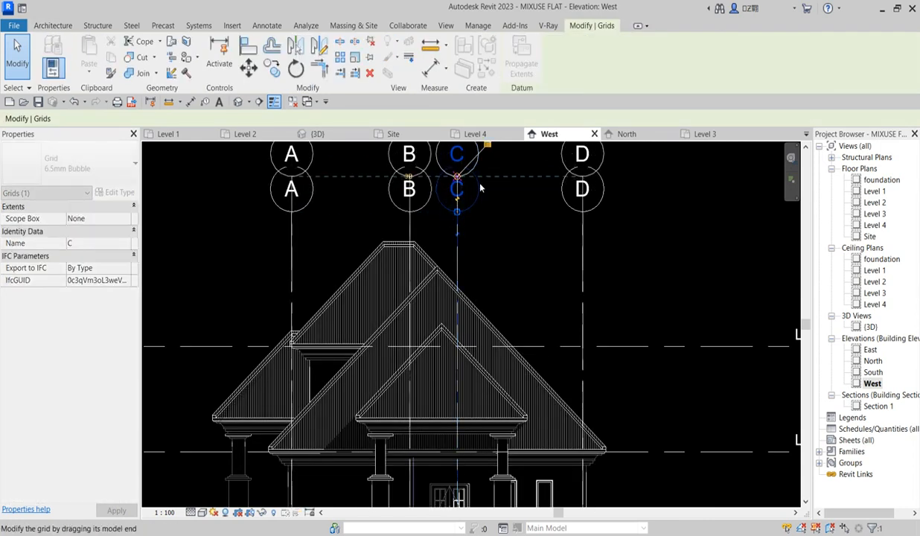
click(517, 209)
scroll(513, 257, down, 3)
scroll(419, 357, down, 4)
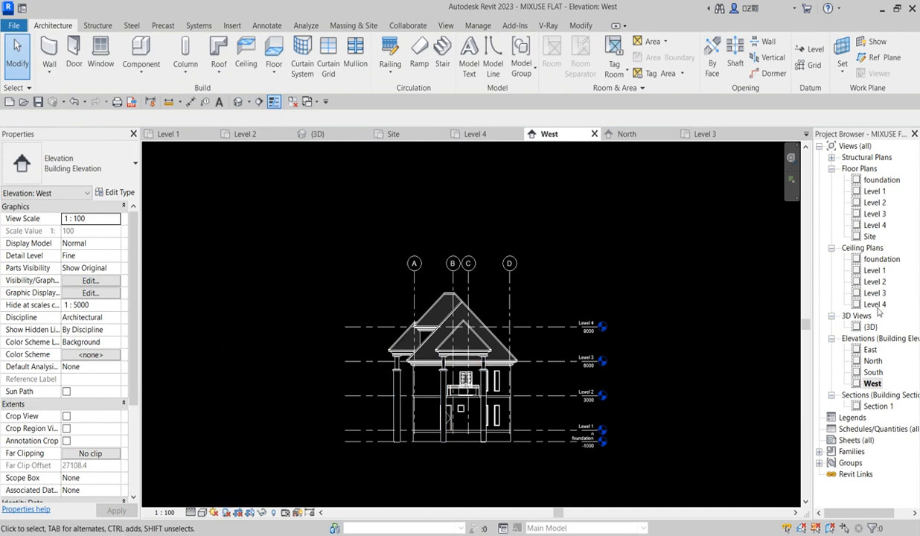
Examine the whole building in the 3D view, then reopen the Level 1 floor plan and inspect its rooms
double_click(870, 328)
scroll(521, 327, up, 2)
scroll(514, 309, down, 3)
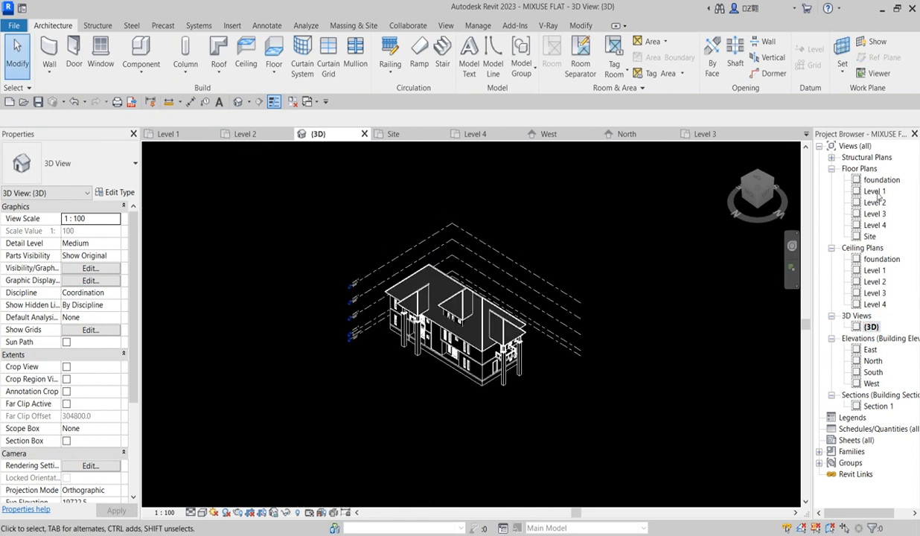
double_click(867, 191)
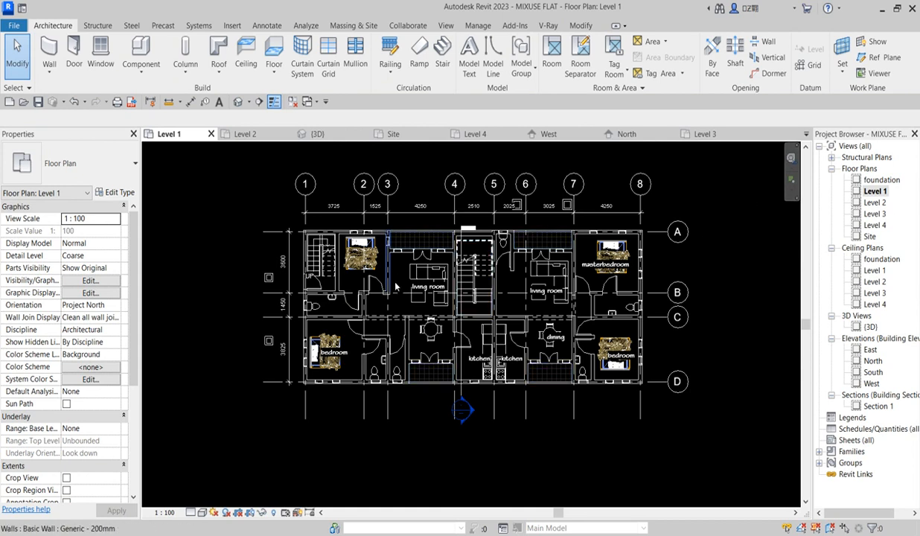
scroll(394, 278, up, 2)
scroll(378, 233, down, 2)
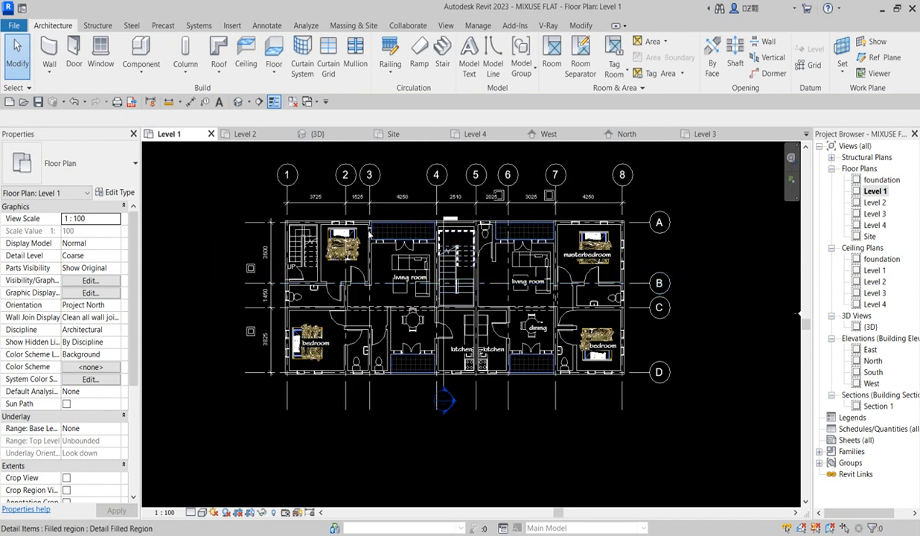
scroll(378, 234, up, 2)
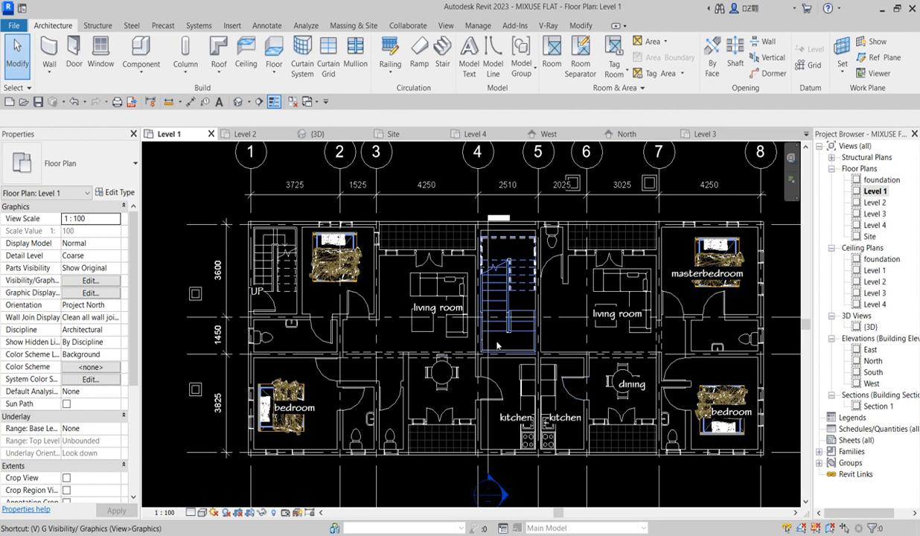
Open the Default Wall material assigned to the Walls category through the object styles of the Level 1 floor plan
key(v)
key(g)
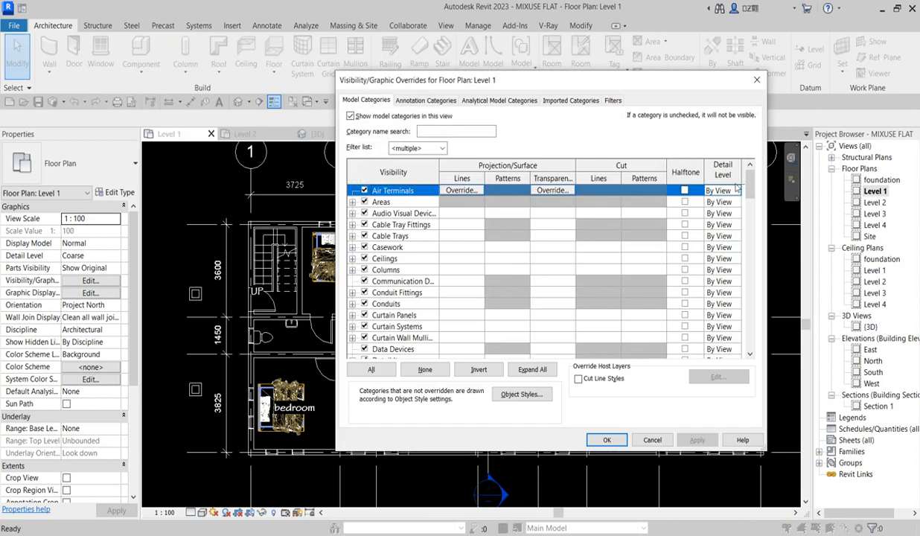
drag(751, 192, 751, 341)
click(523, 395)
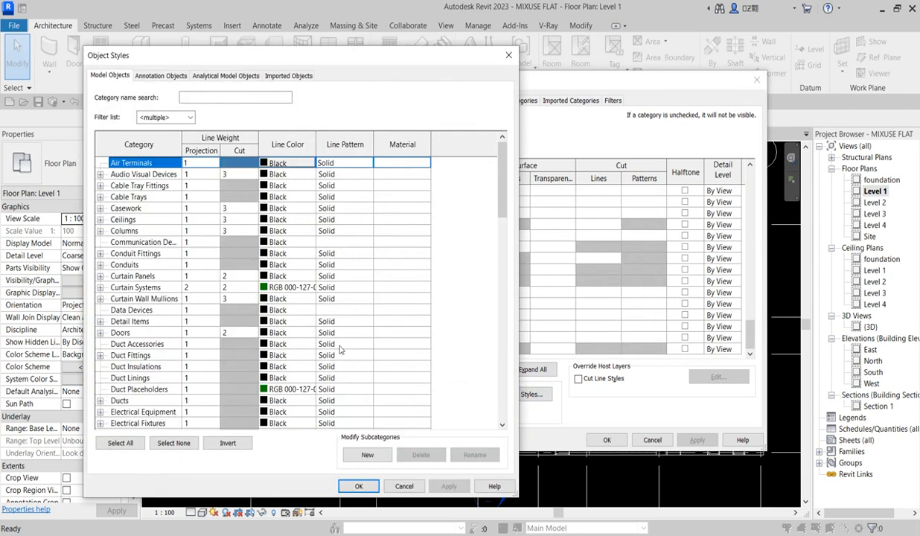
drag(504, 177, 512, 400)
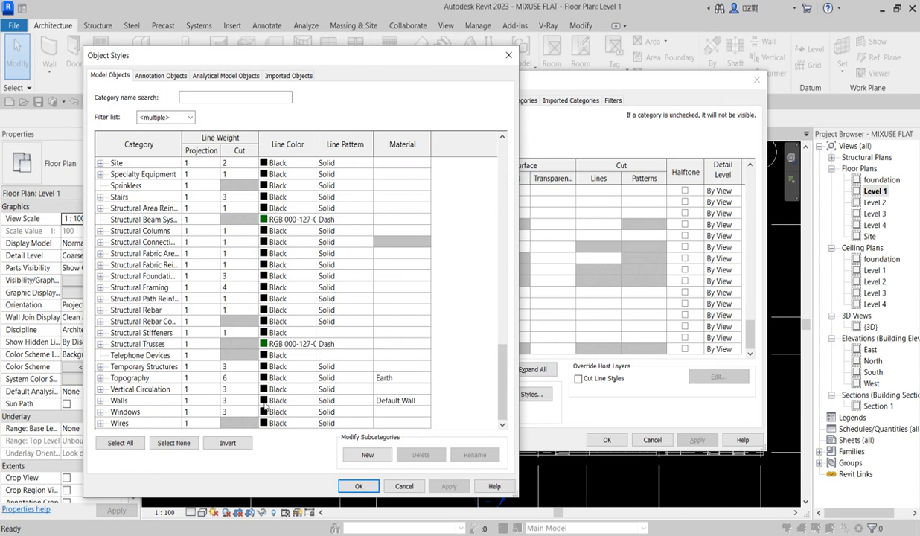
click(425, 402)
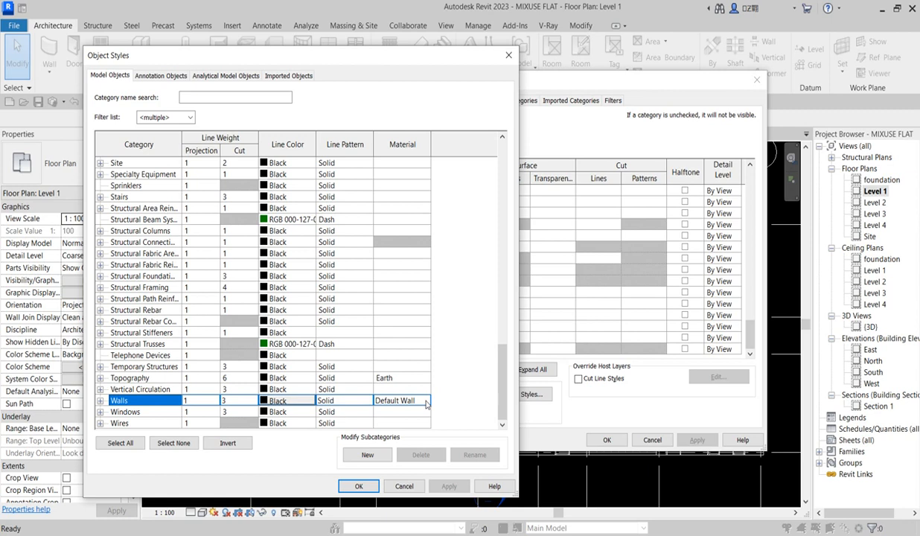
click(426, 402)
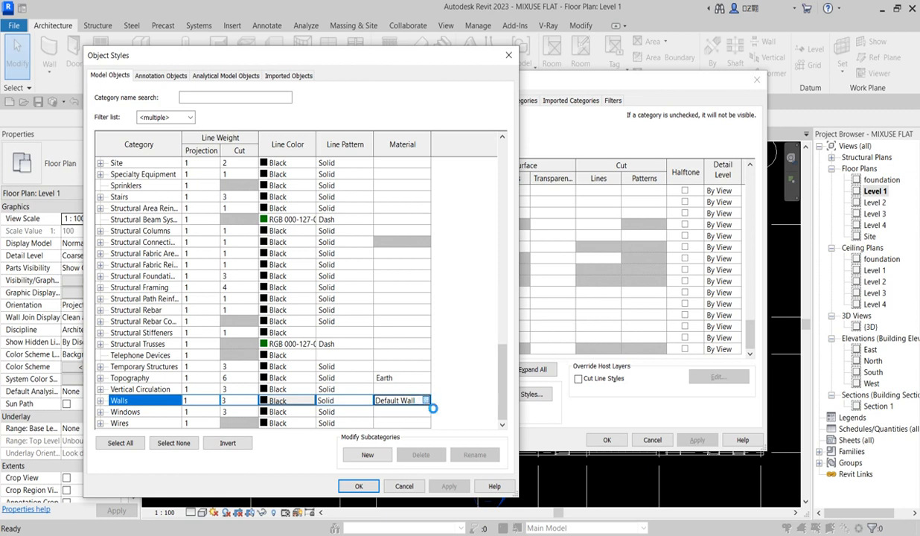
click(425, 400)
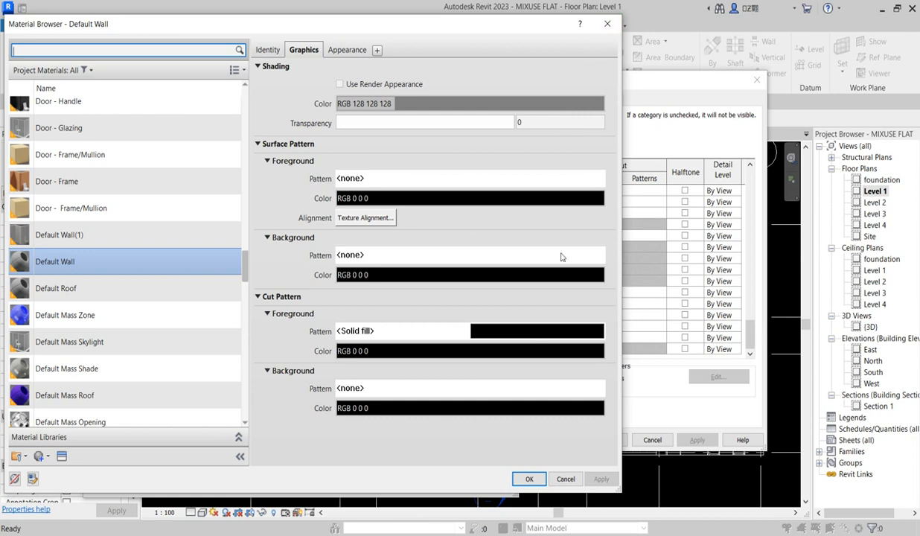
Set the Default Wall material's cut foreground pattern to No pattern and accept the material, object style and view graphics settings
click(526, 332)
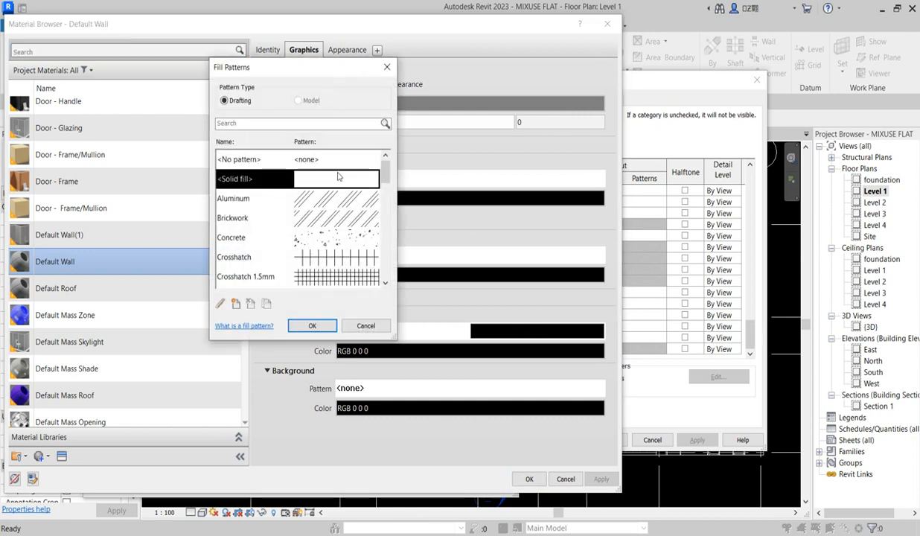
click(314, 160)
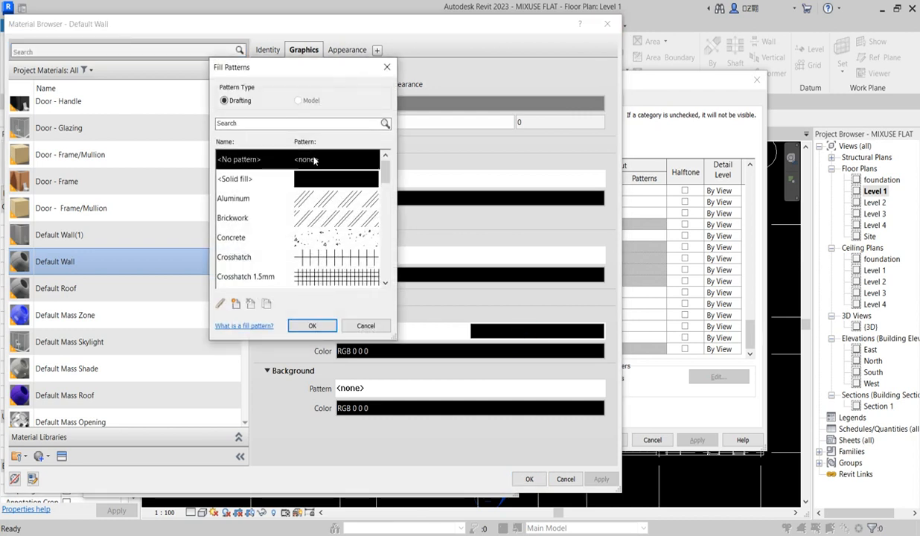
click(306, 326)
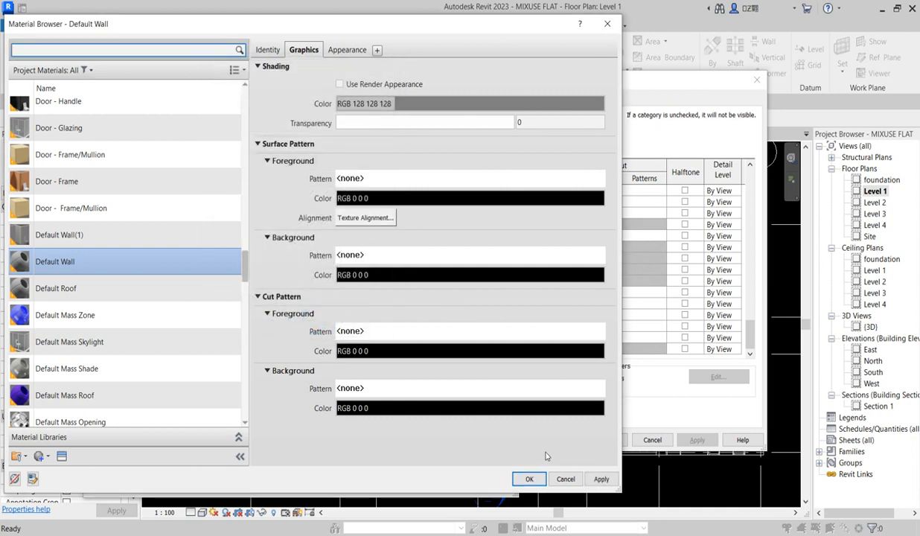
click(531, 481)
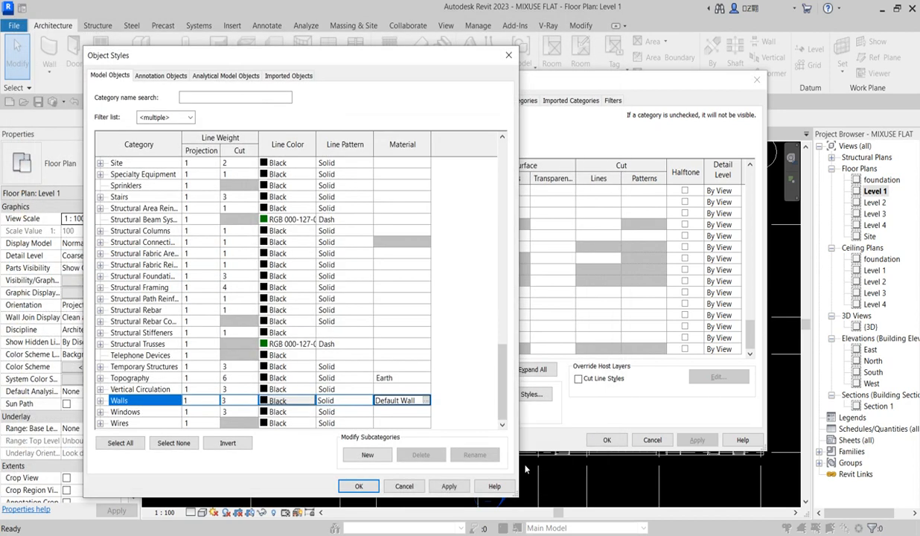
click(354, 485)
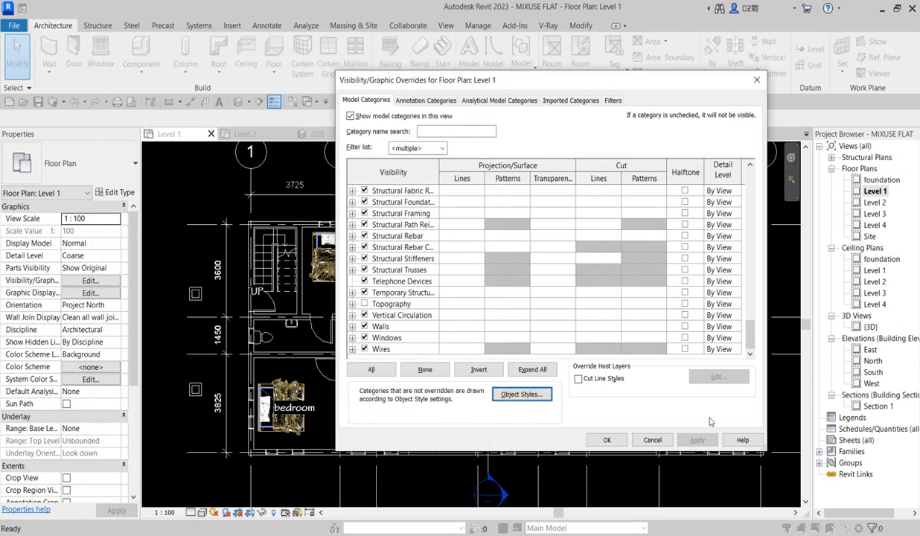
click(606, 440)
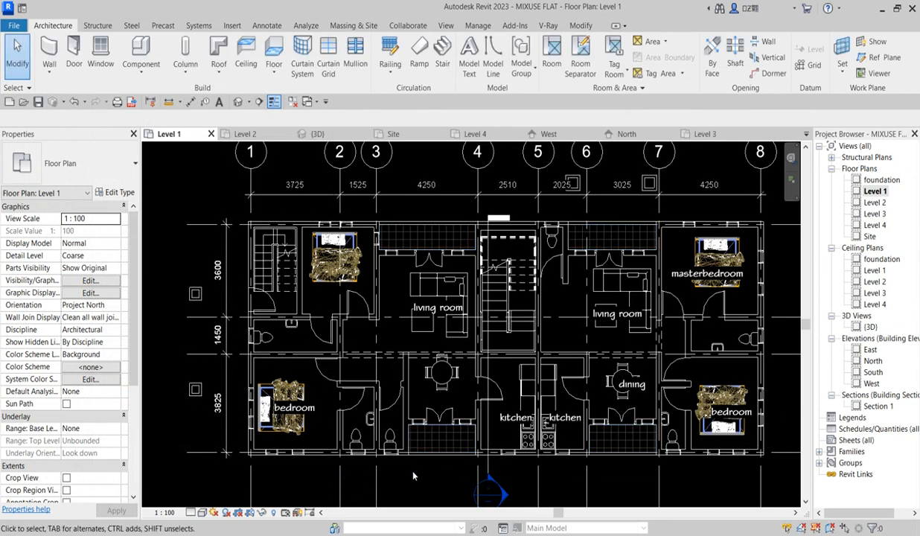
scroll(407, 458, up, 3)
scroll(397, 373, down, 2)
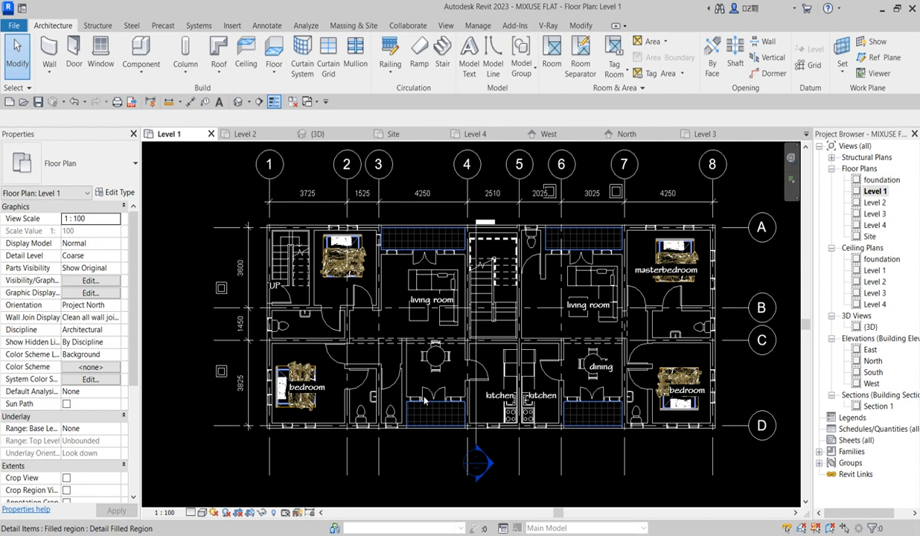
Set the Windows category's line color to Blue in the object styles, accept the settings and inspect the bedroom windows
key(v)
key(g)
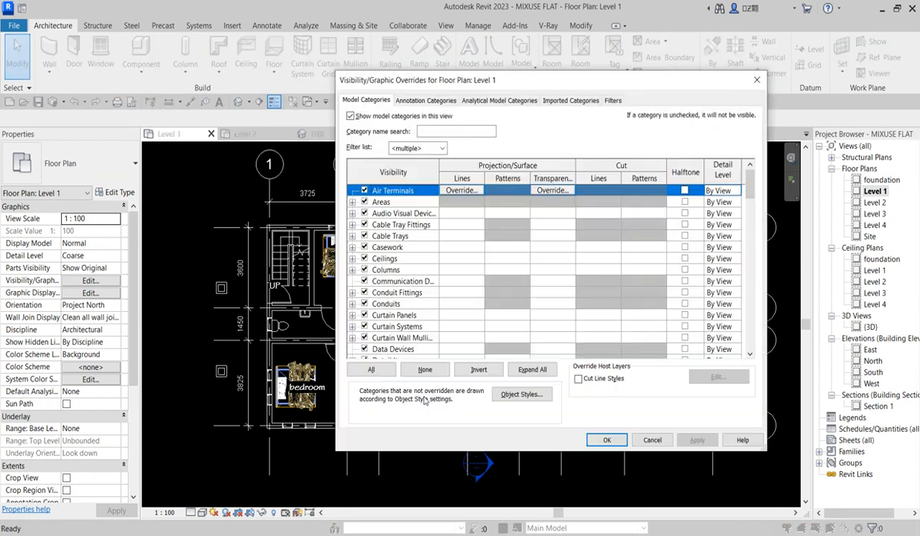
click(523, 395)
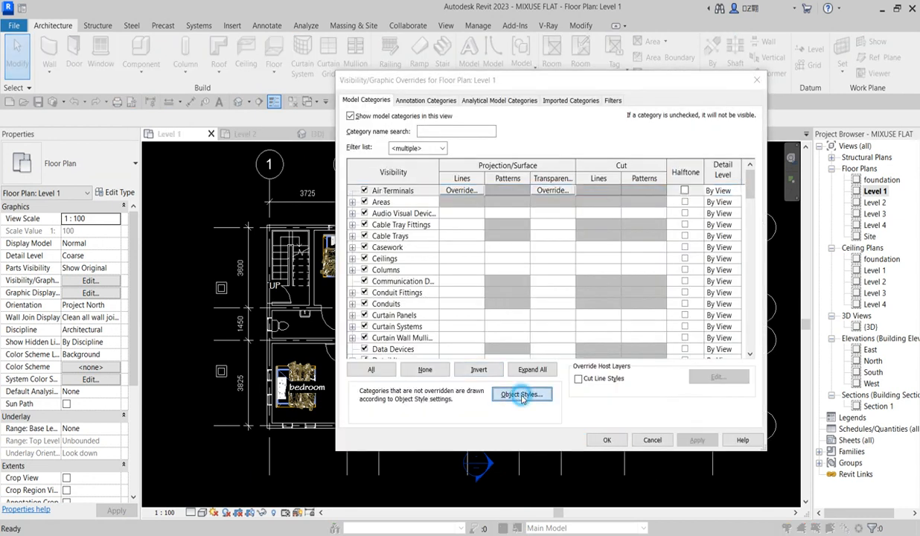
drag(502, 204, 512, 406)
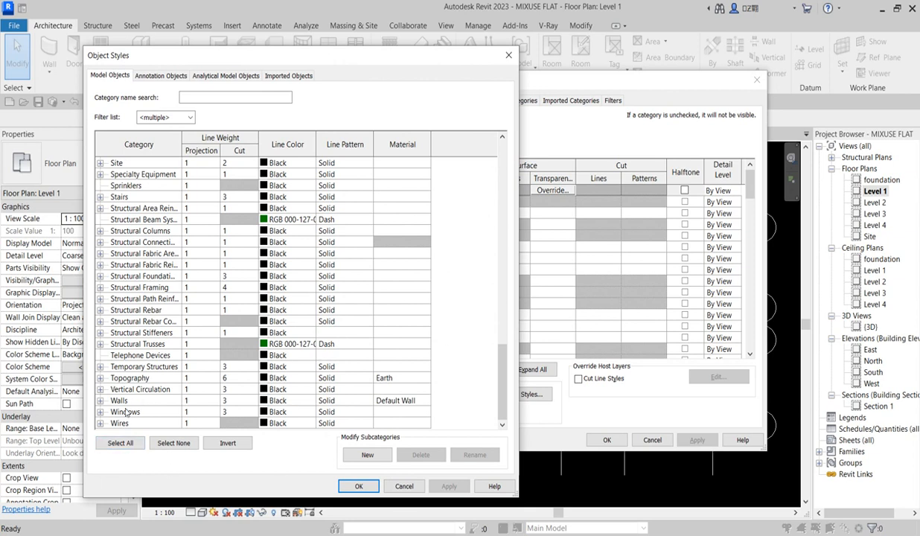
click(264, 414)
click(264, 417)
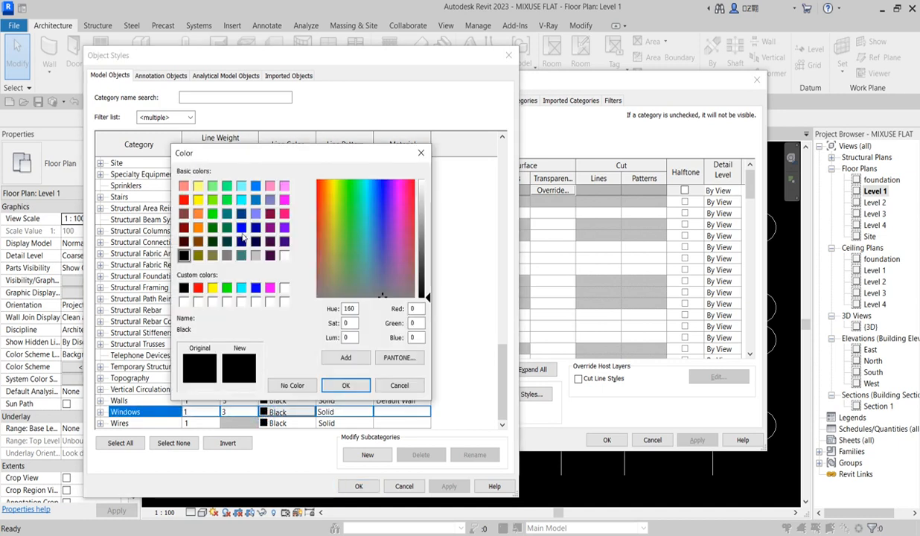
click(242, 228)
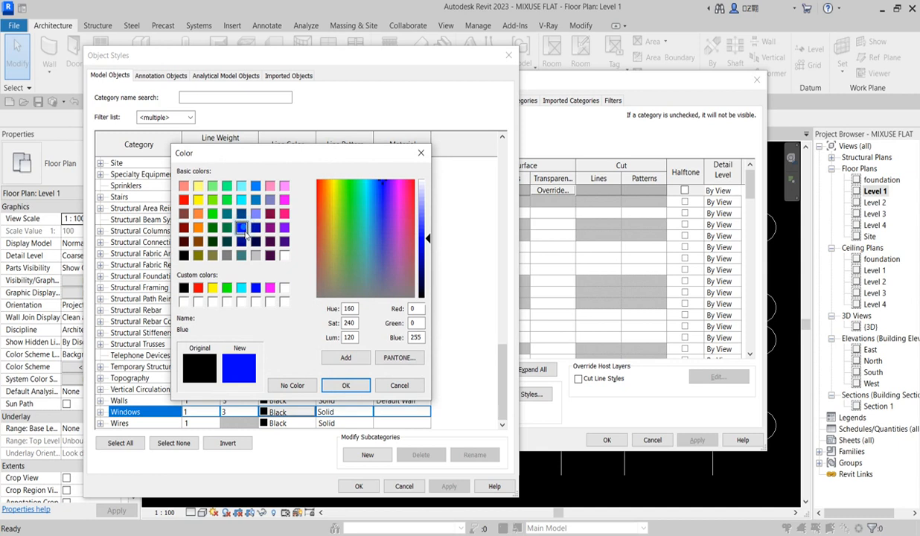
click(349, 386)
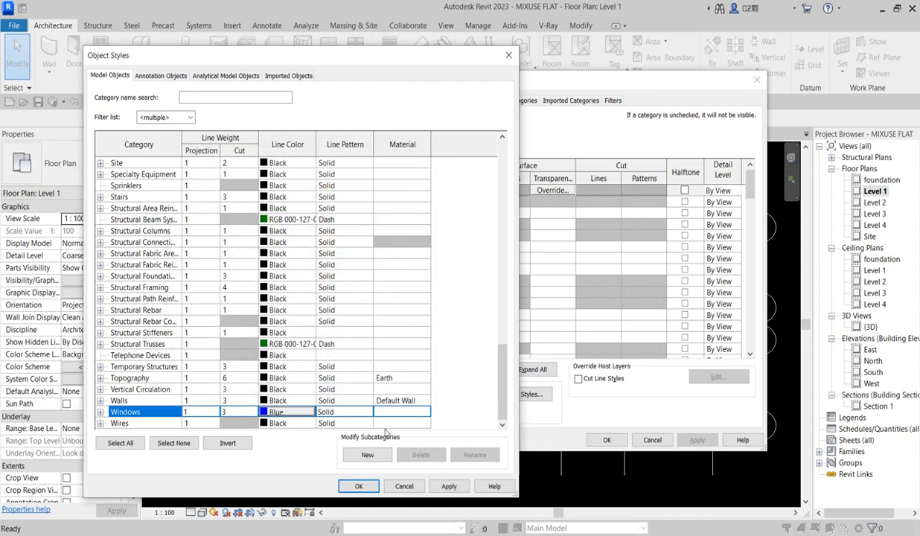
click(447, 486)
click(358, 486)
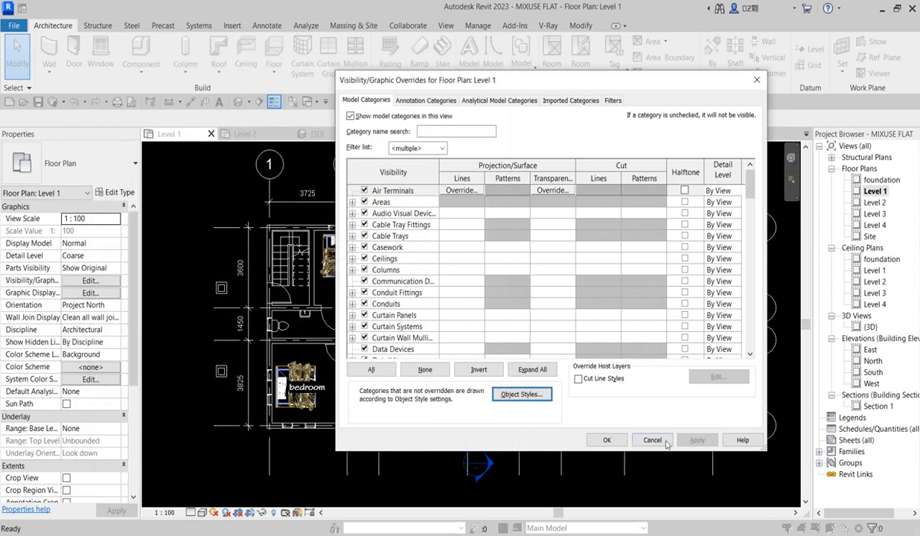
click(604, 440)
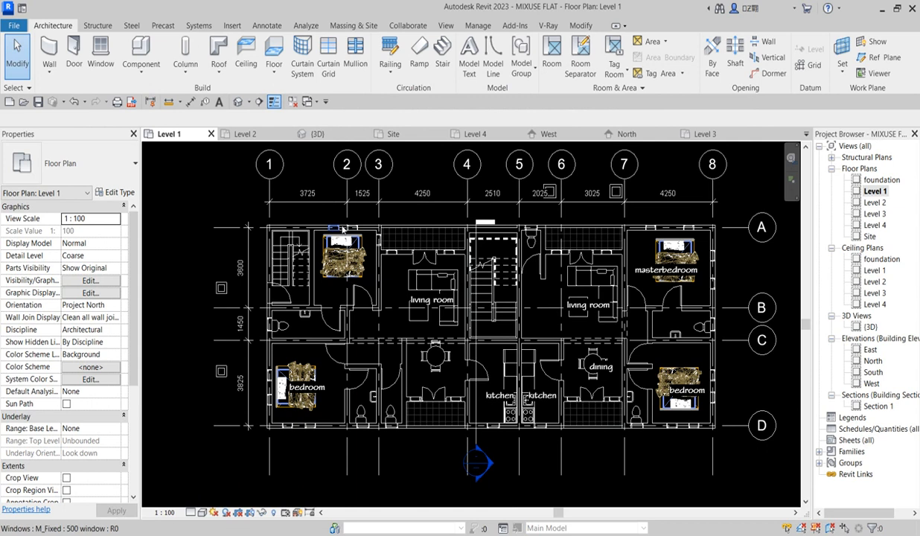
scroll(343, 228, up, 5)
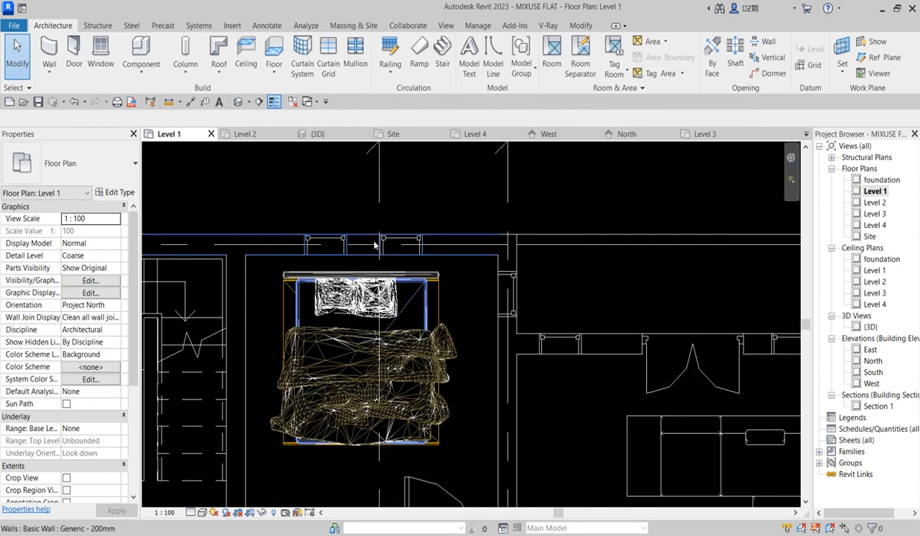
scroll(366, 245, down, 2)
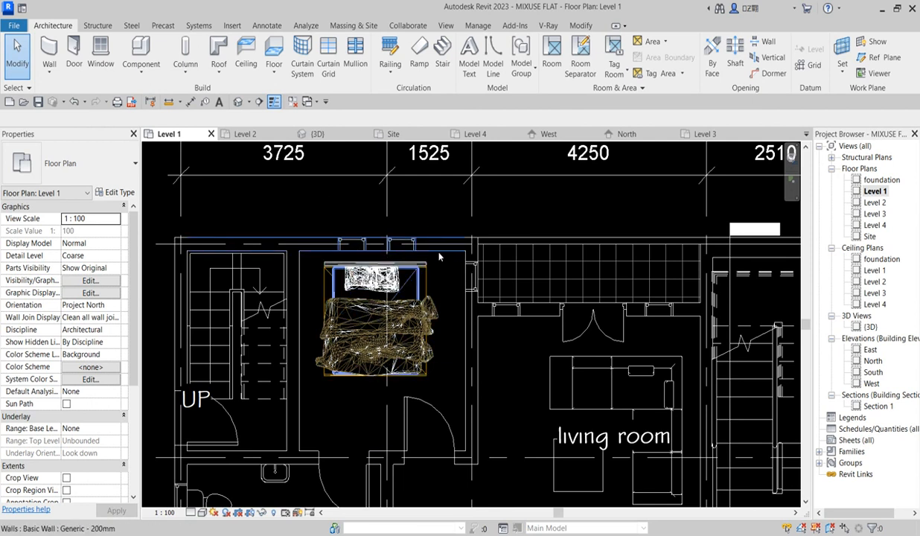
Set the Walls category's line color to RGB 255-128-128 in the object styles and check the Default Wall material's graphics settings
key(v)
key(v)
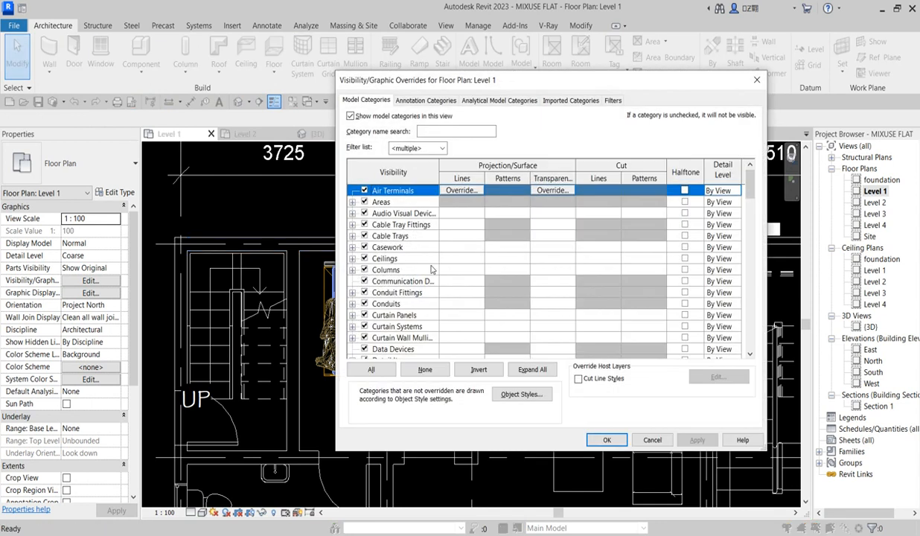
click(516, 390)
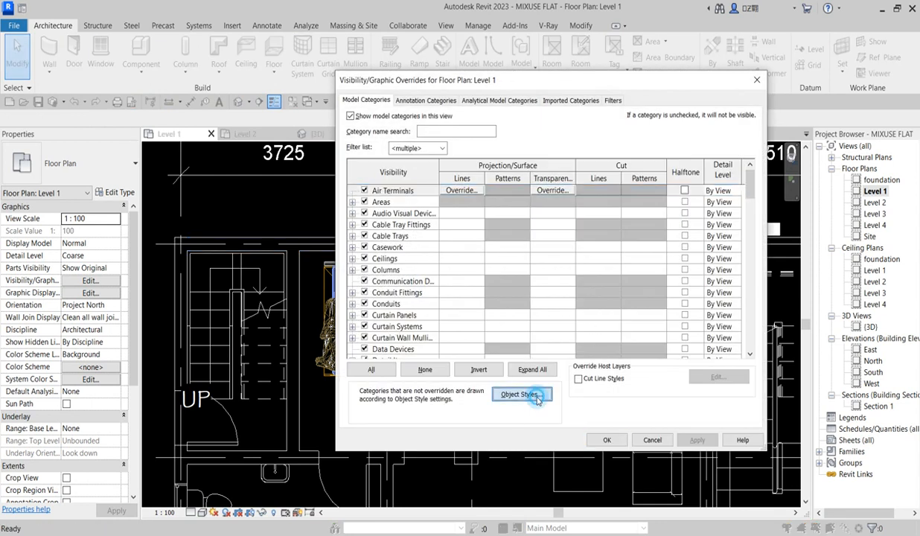
scroll(505, 181, down, 20)
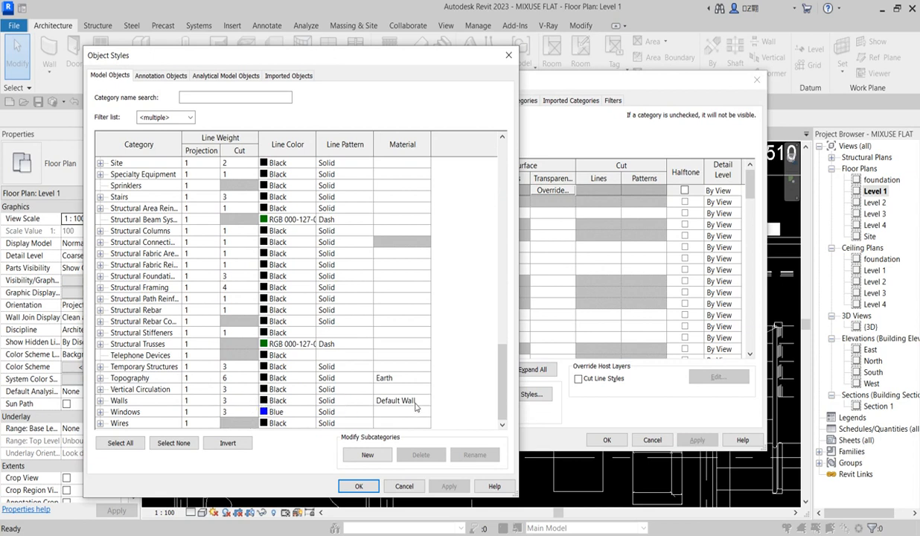
click(269, 402)
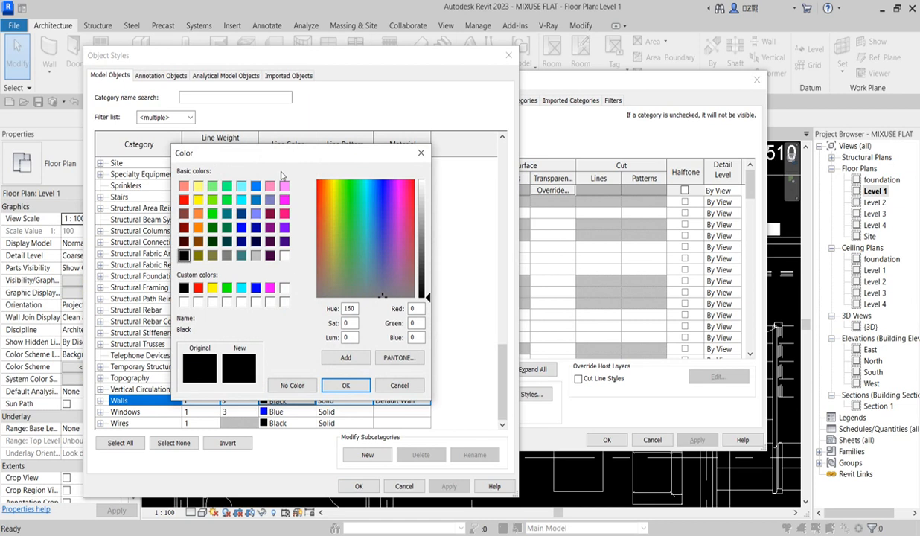
click(185, 186)
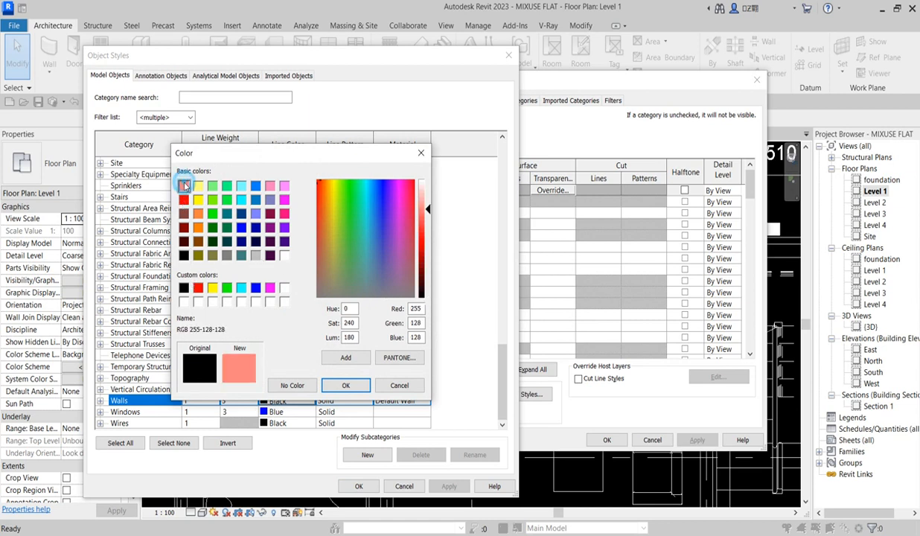
click(347, 384)
click(424, 403)
click(424, 402)
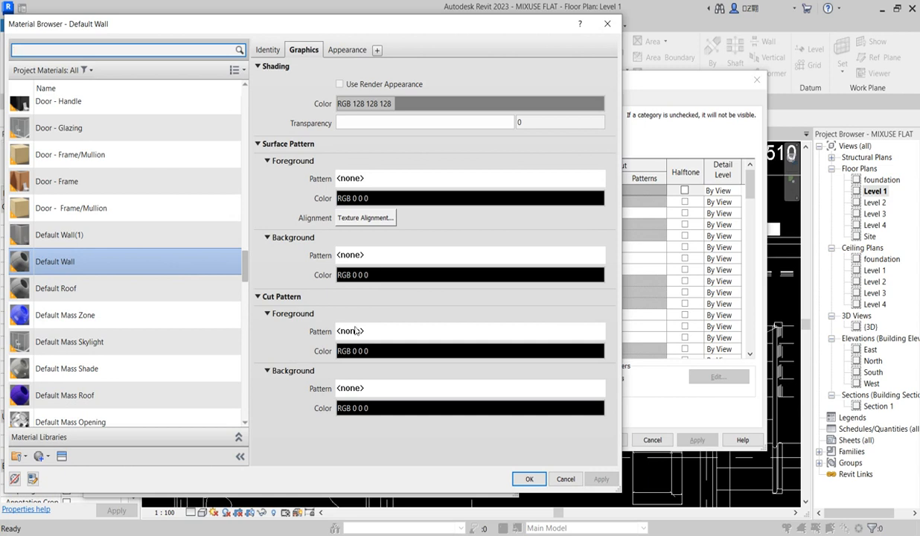
click(529, 479)
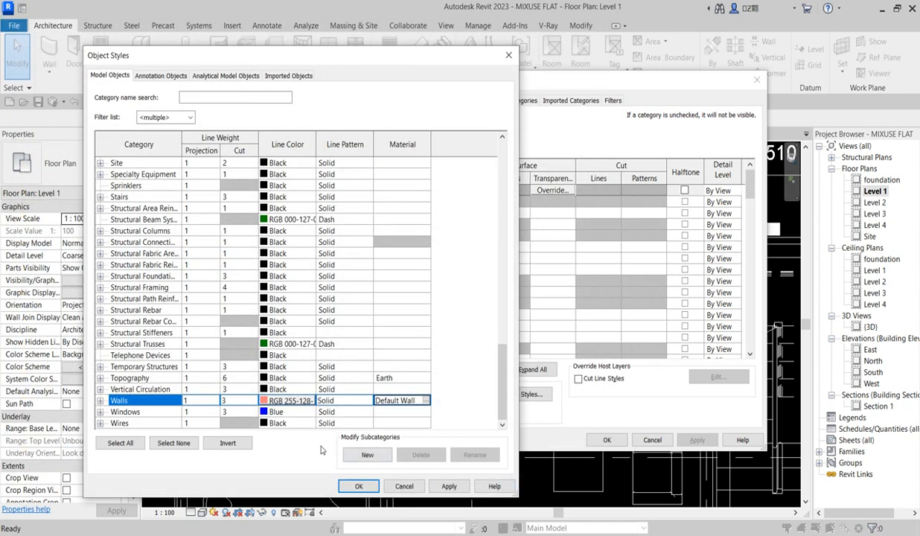
Set the Walls category's cut line weight to 6, accept the settings and inspect the walls across the Level 1 plan
click(254, 401)
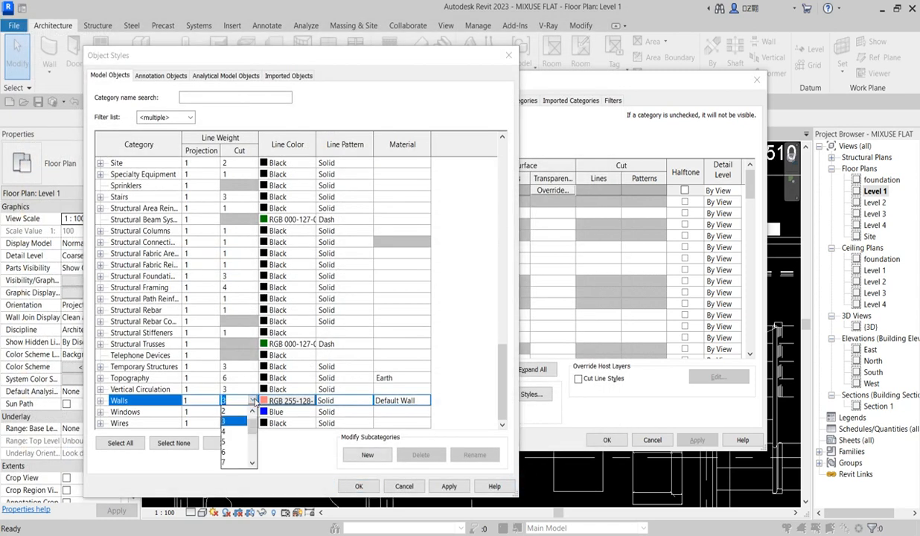
click(230, 452)
click(450, 485)
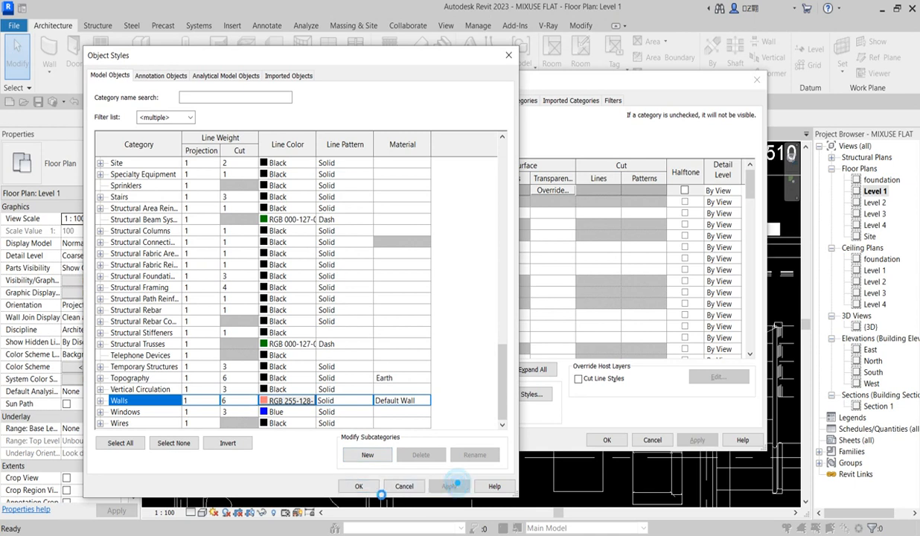
click(359, 485)
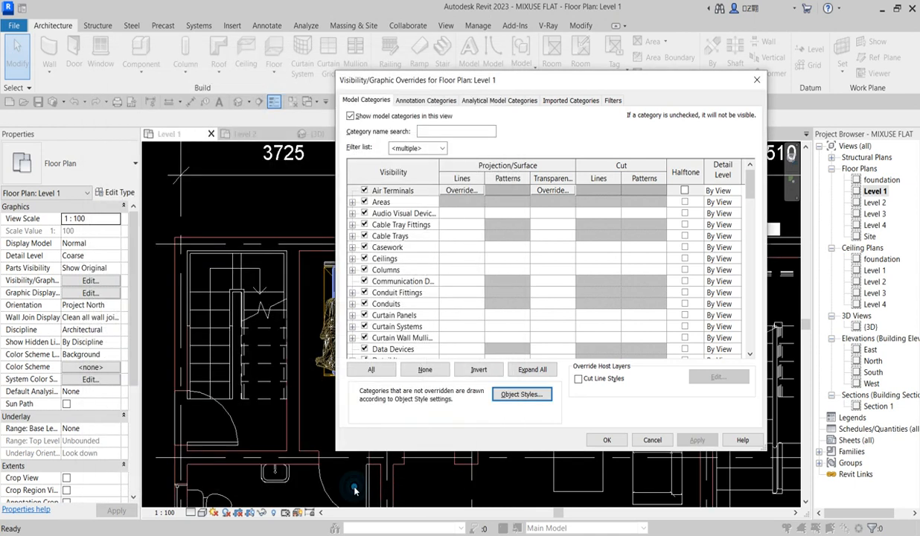
click(603, 439)
scroll(428, 364, down, 3)
scroll(303, 252, down, 1)
scroll(359, 360, up, 5)
scroll(359, 360, down, 3)
scroll(411, 359, down, 3)
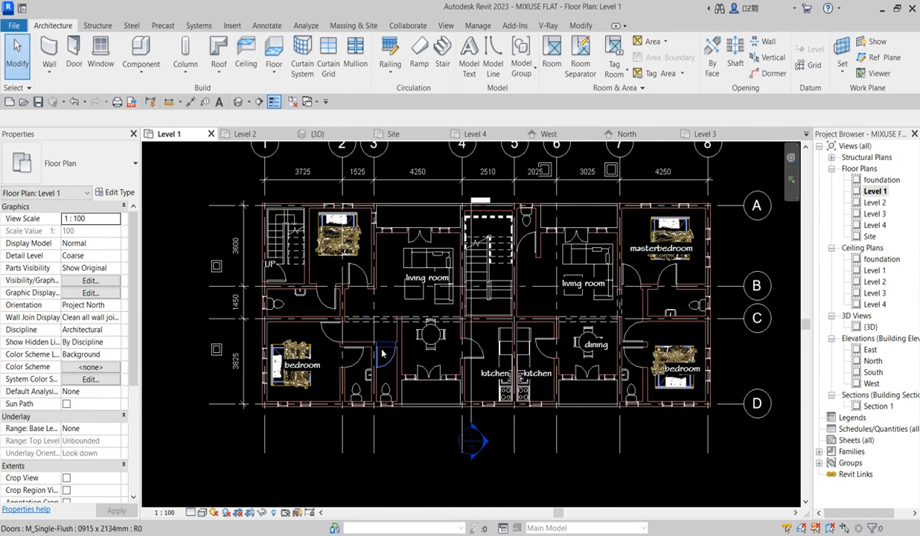
Inspect the wall and window lines in the South elevation and around the master bedroom on the Level 1 plan
double_click(869, 373)
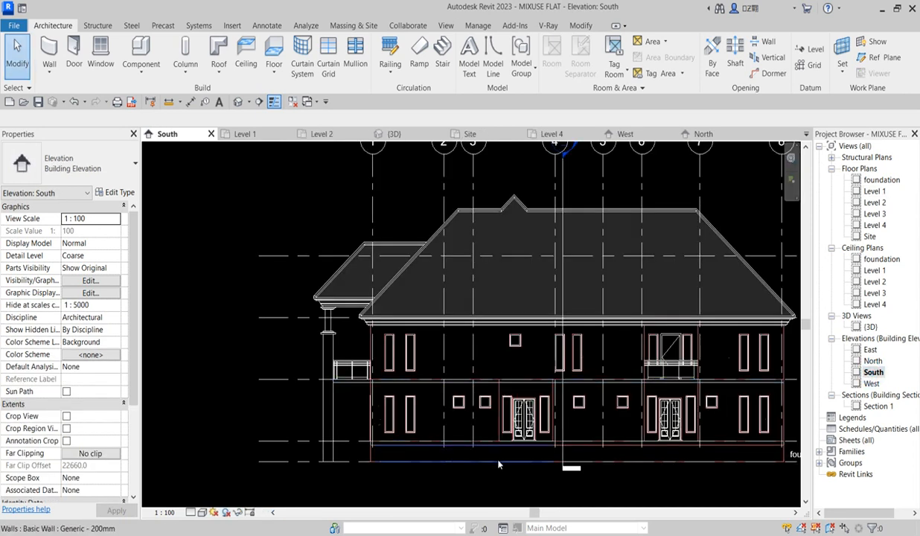
scroll(499, 465, up, 5)
scroll(510, 356, down, 3)
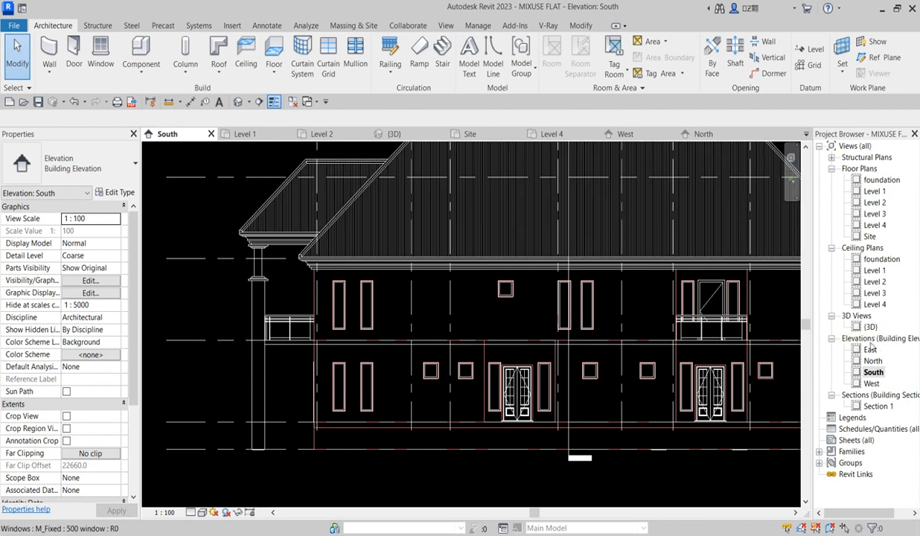
double_click(877, 191)
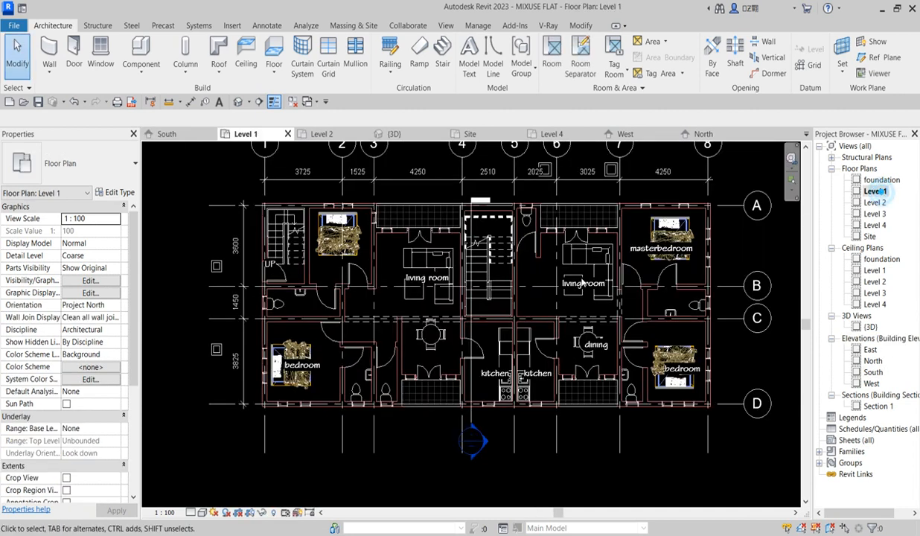
scroll(674, 264, up, 6)
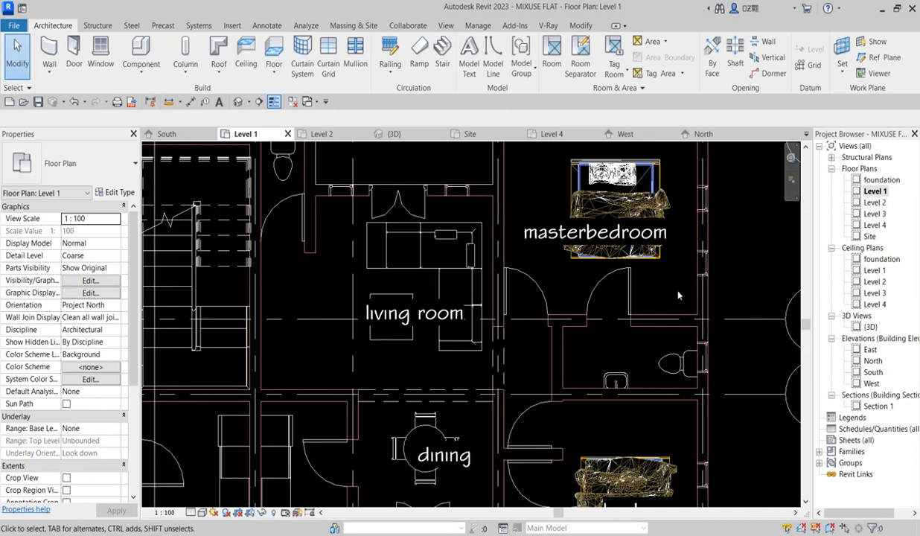
scroll(706, 270, up, 3)
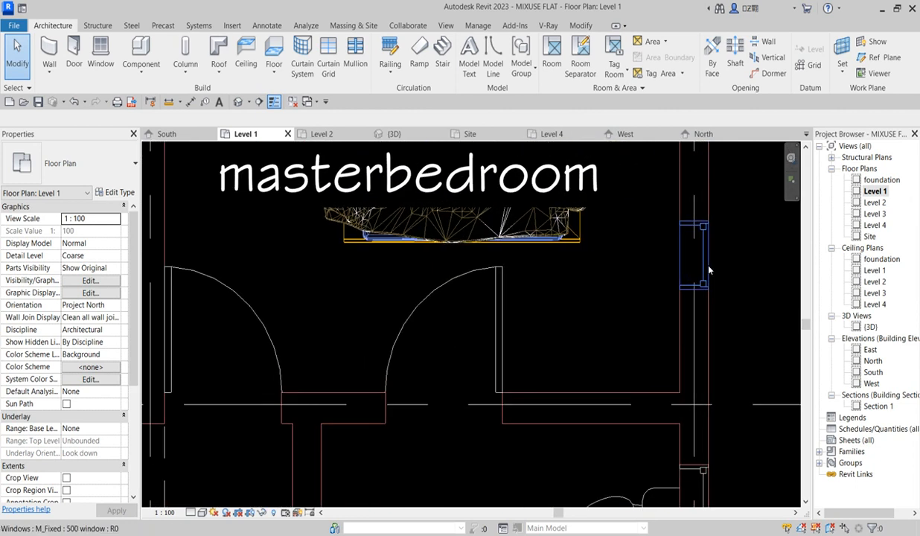
scroll(705, 269, down, 5)
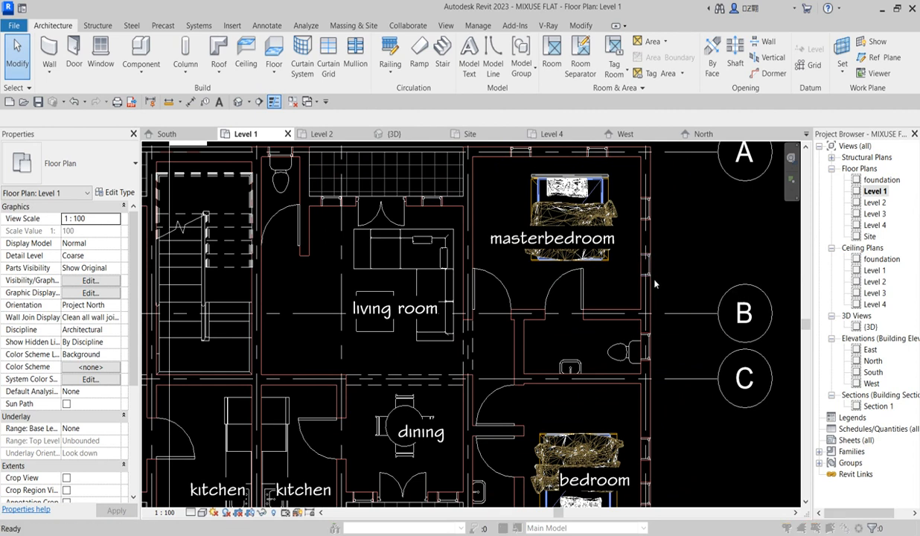
Set the Doors category's line color to Blue in the object styles
key(v)
key(v)
click(522, 393)
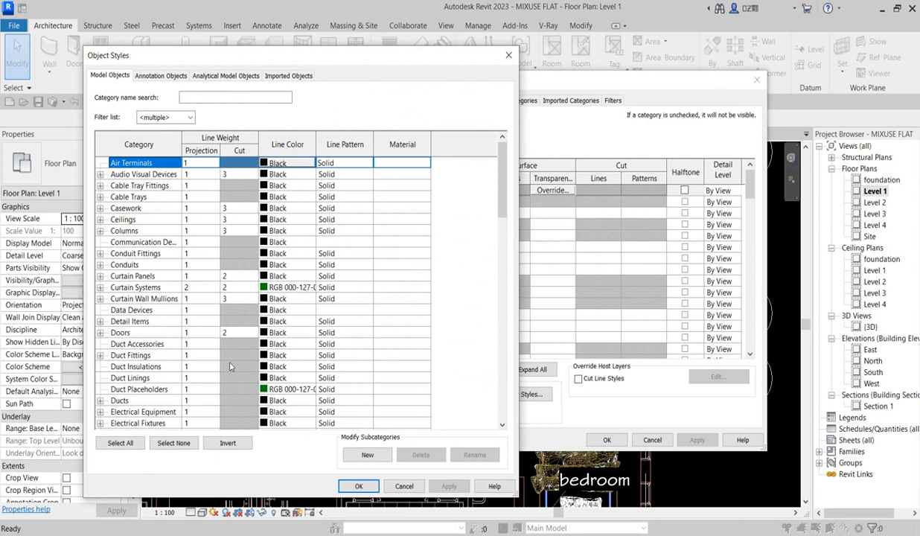
scroll(227, 372, down, 6)
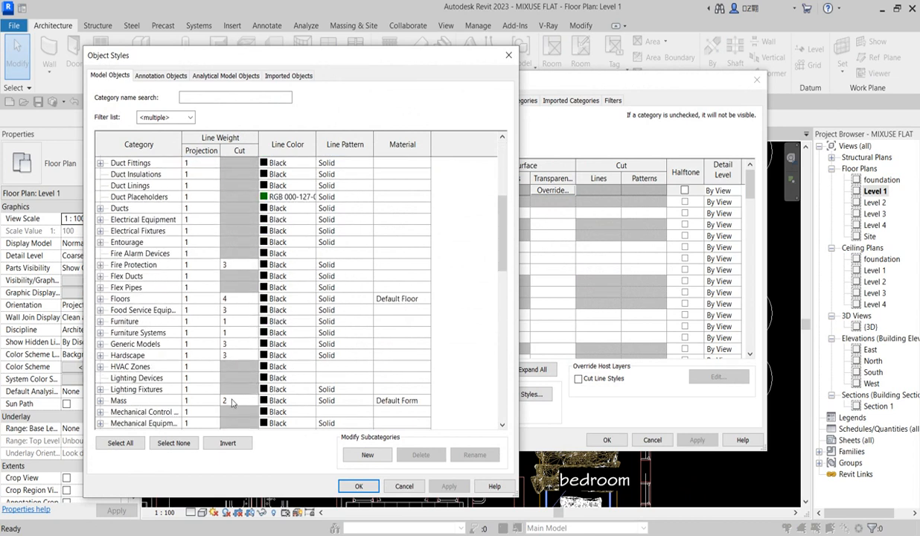
scroll(231, 402, down, 9)
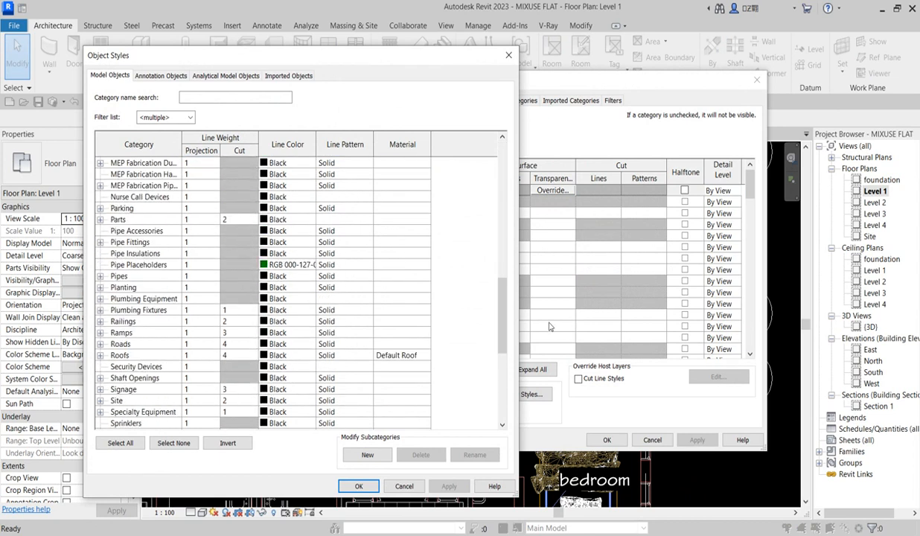
drag(504, 334, 504, 422)
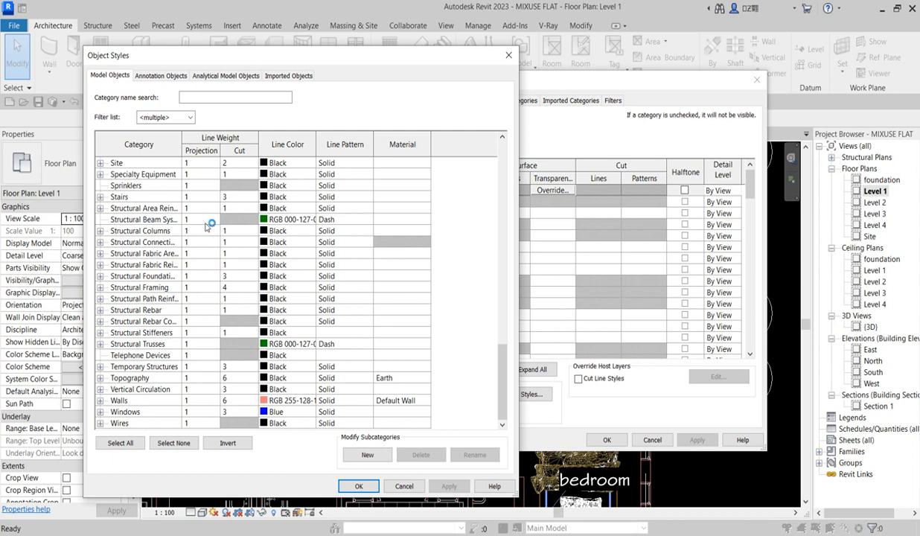
scroll(197, 290, up, 5)
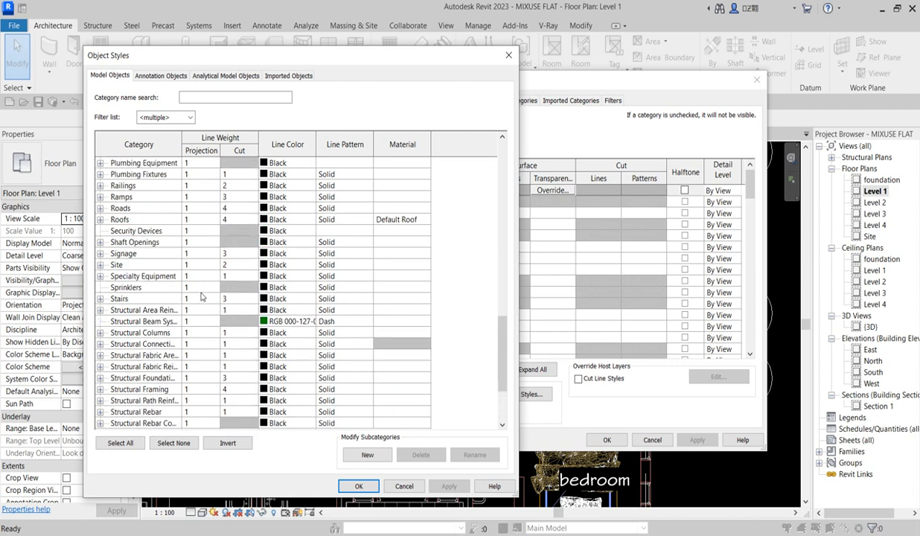
scroll(200, 296, up, 9)
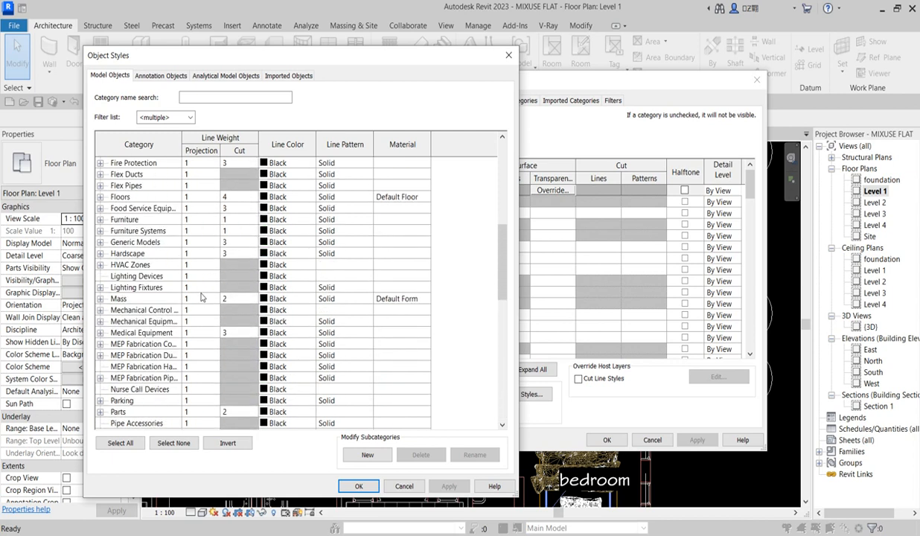
scroll(200, 297, up, 3)
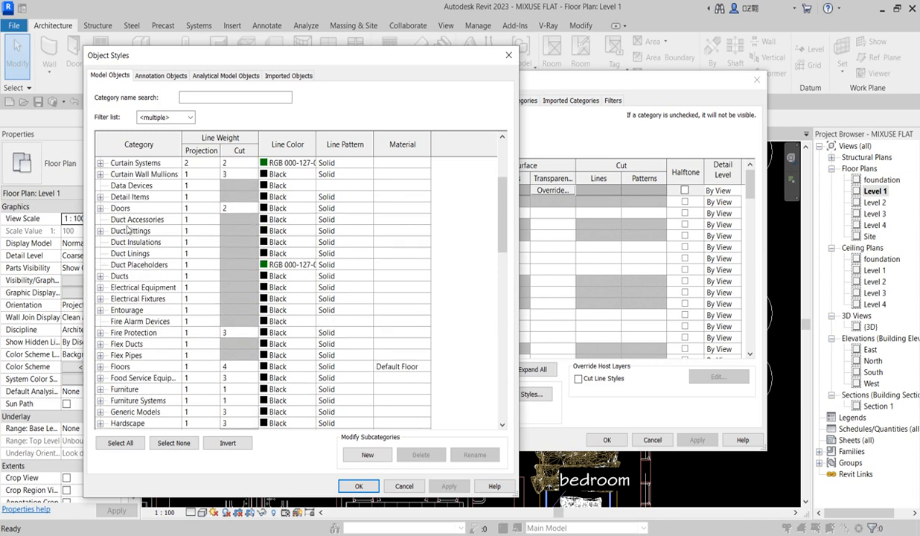
click(262, 210)
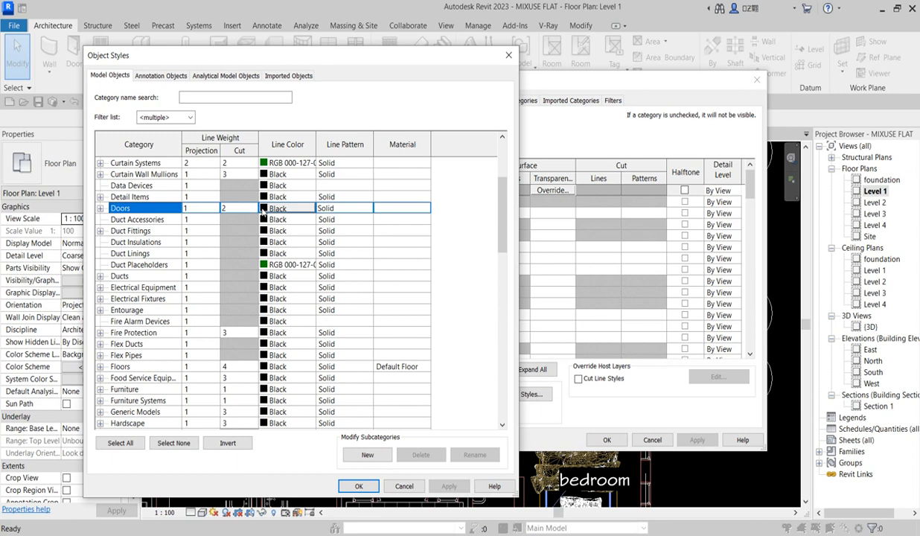
click(276, 208)
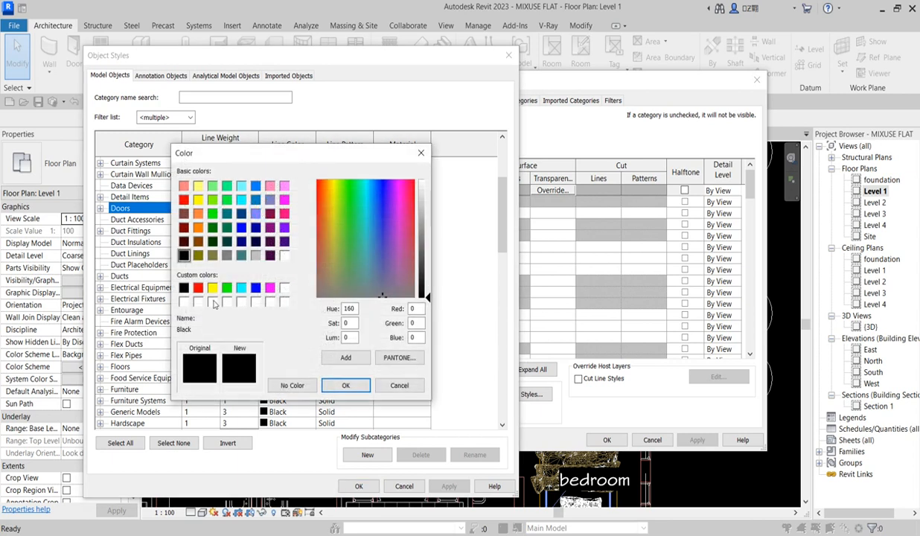
click(241, 228)
click(350, 385)
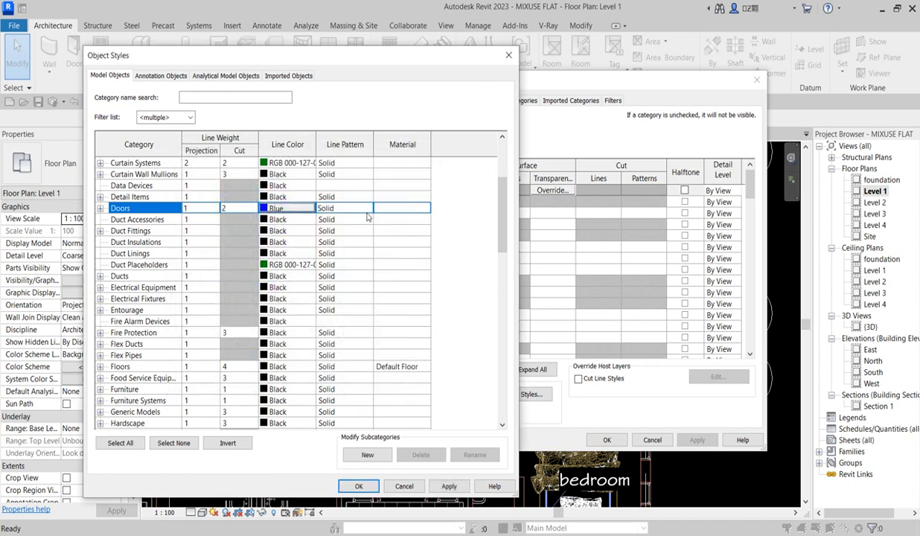
Assign the Door - Frame material to the Doors category and accept the object style and view graphics settings
click(422, 211)
click(426, 208)
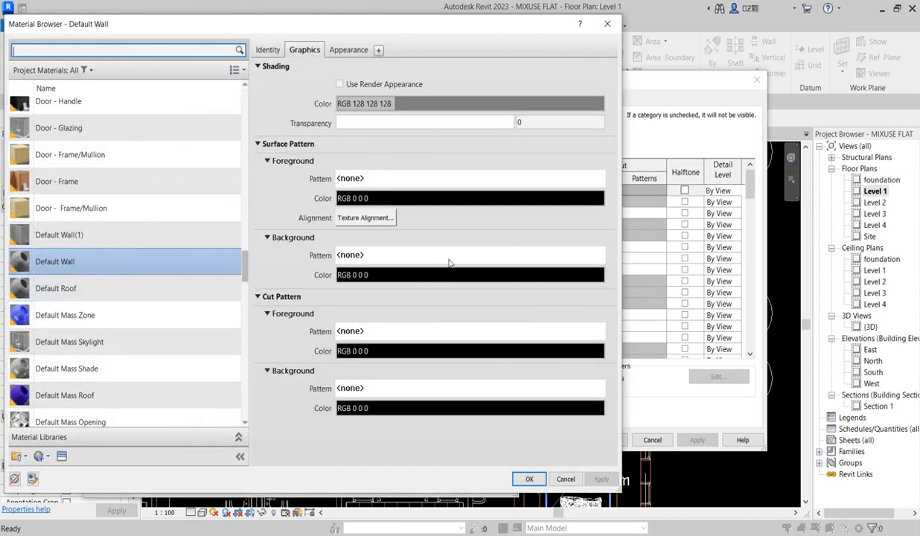
scroll(140, 330, down, 1)
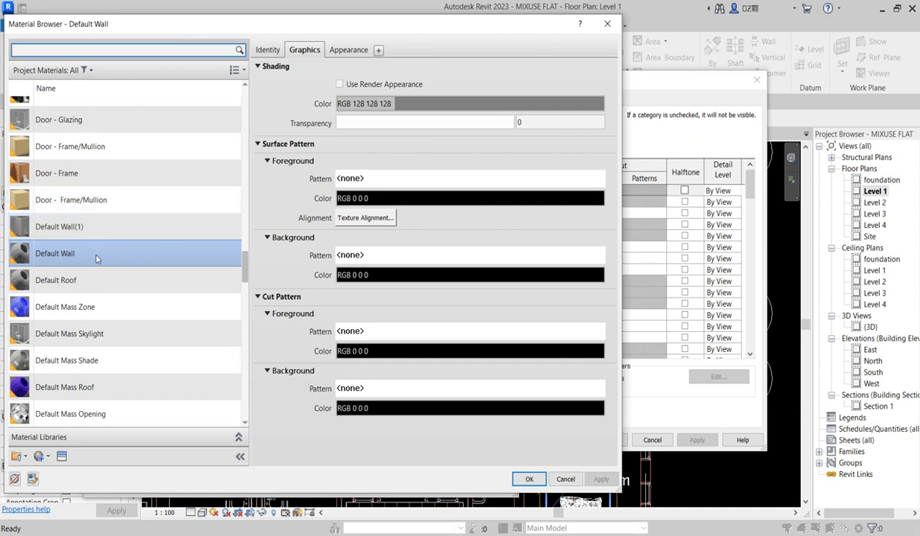
scroll(84, 110, up, 2)
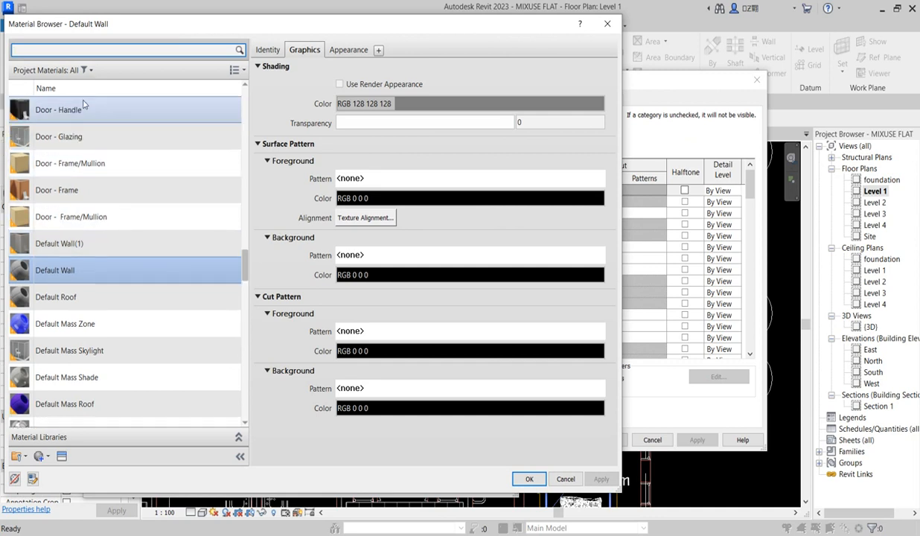
click(94, 190)
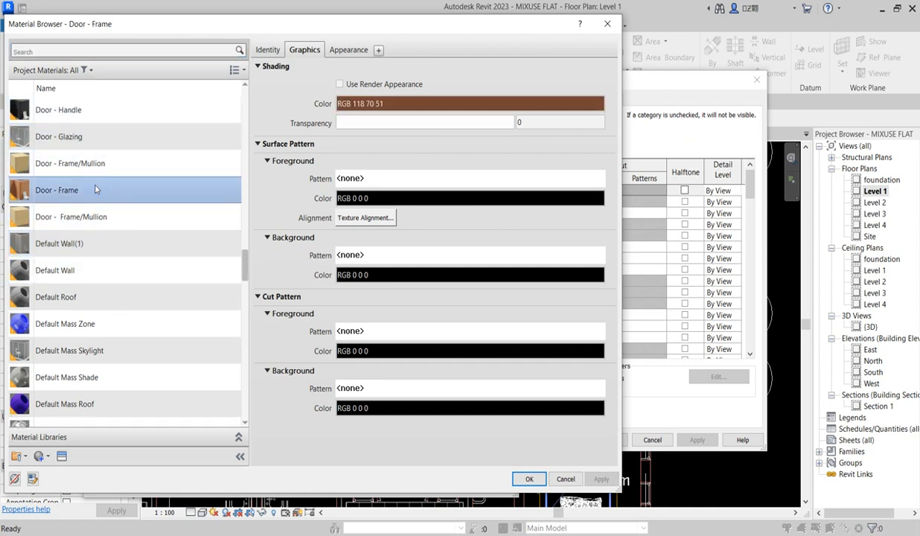
click(385, 332)
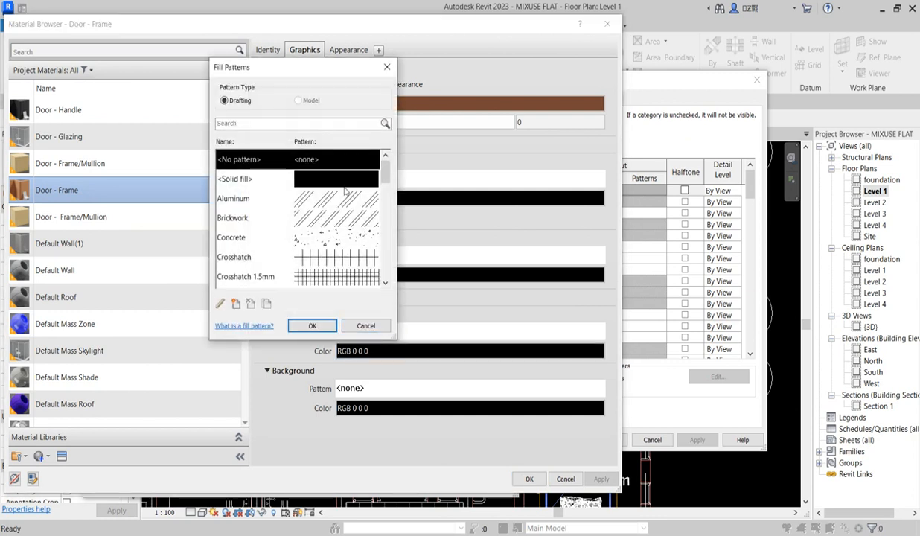
click(386, 67)
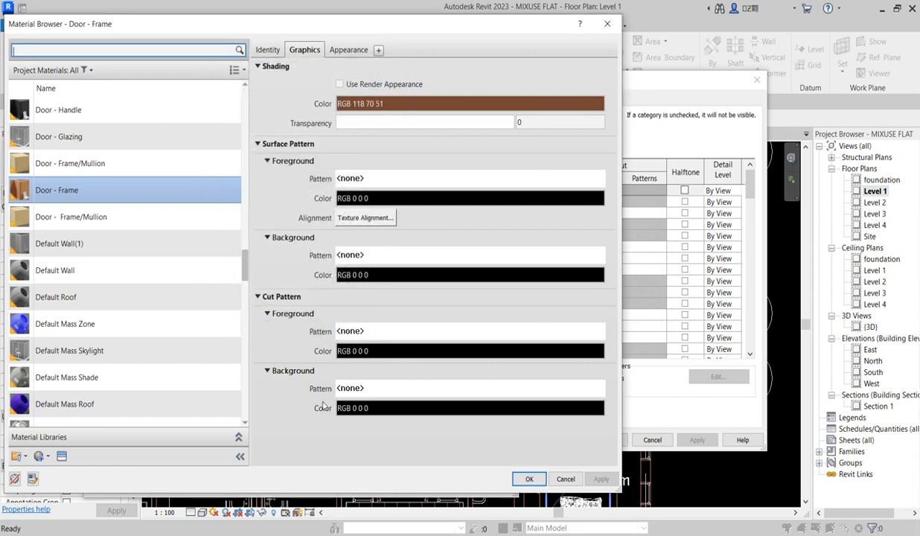
click(529, 478)
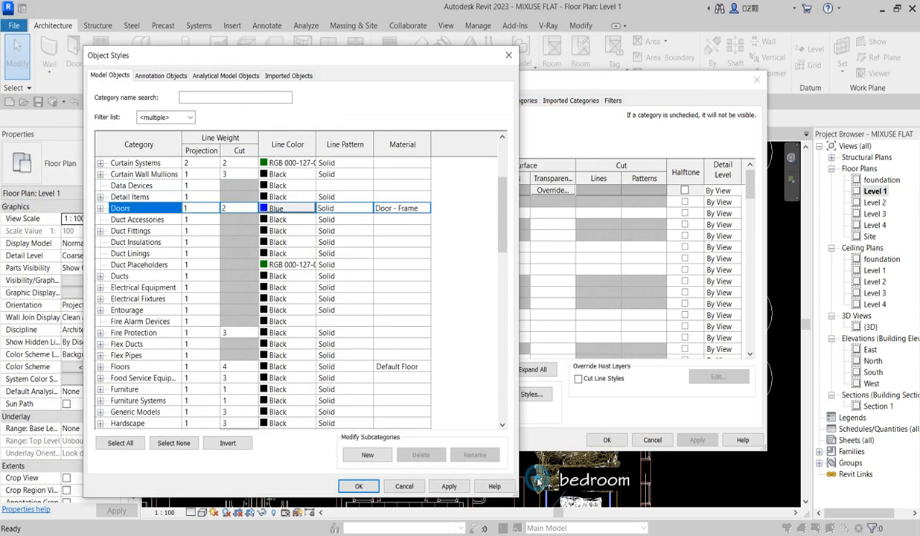
click(358, 486)
click(652, 439)
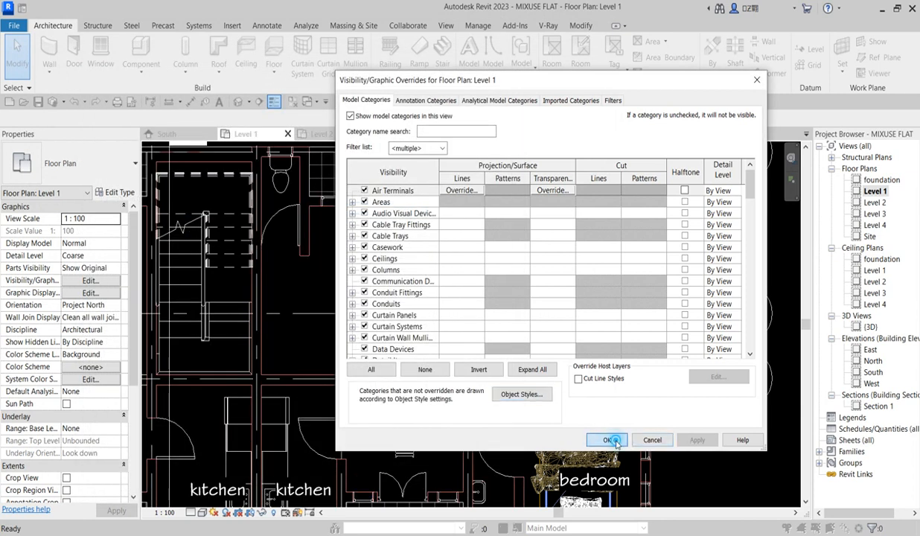
Examine the doors, walls and windows across the Level 1 plan to check the line colors
scroll(570, 271, up, 2)
scroll(566, 319, down, 5)
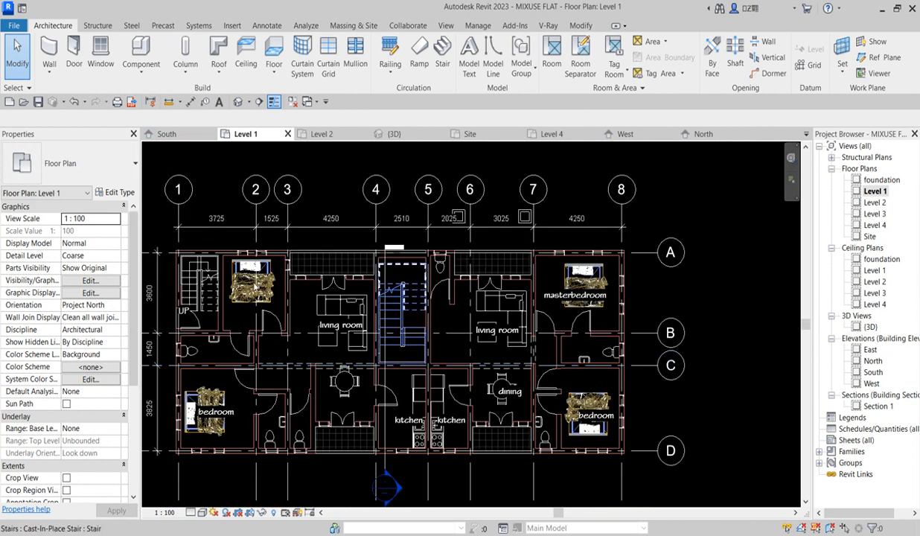
scroll(279, 264, up, 3)
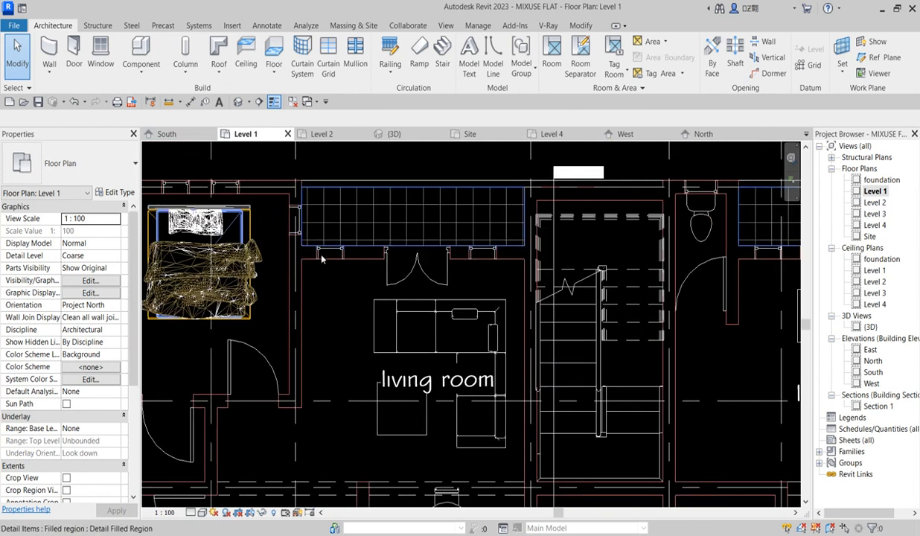
scroll(375, 266, down, 3)
scroll(340, 360, down, 2)
scroll(340, 373, up, 2)
scroll(338, 395, down, 3)
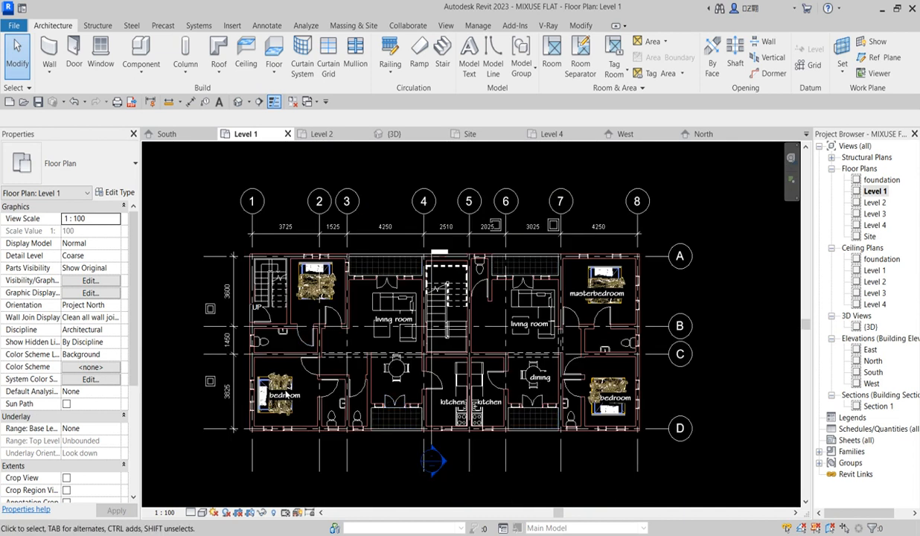
scroll(339, 404, up, 2)
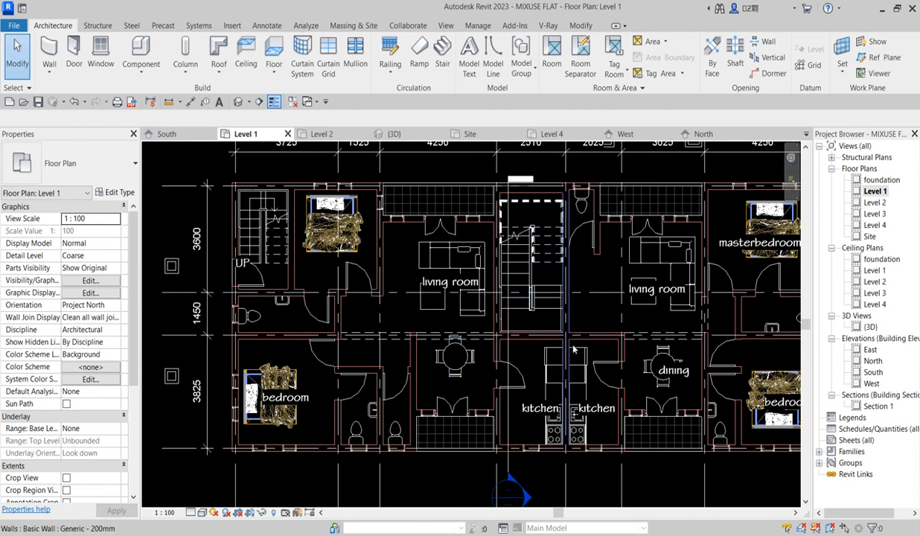
scroll(577, 344, up, 2)
scroll(533, 316, down, 5)
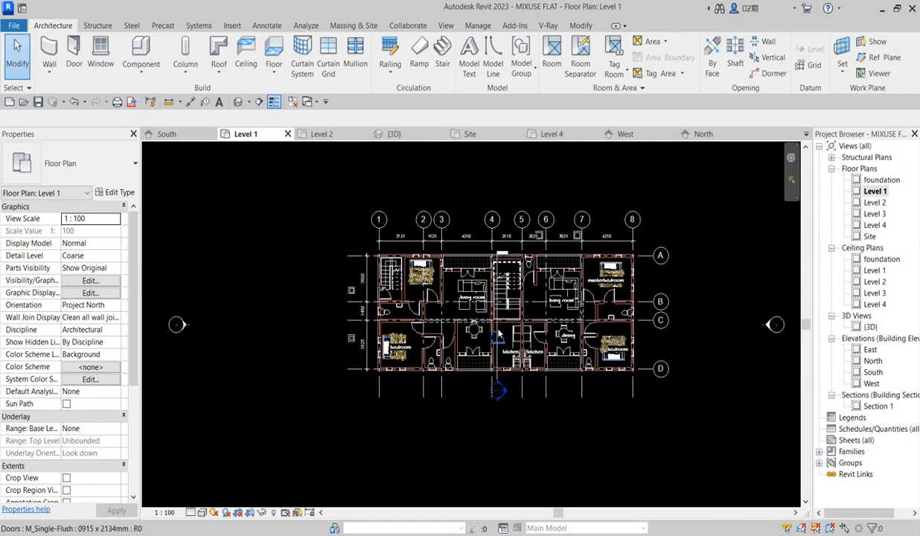
scroll(491, 313, up, 4)
scroll(526, 277, down, 3)
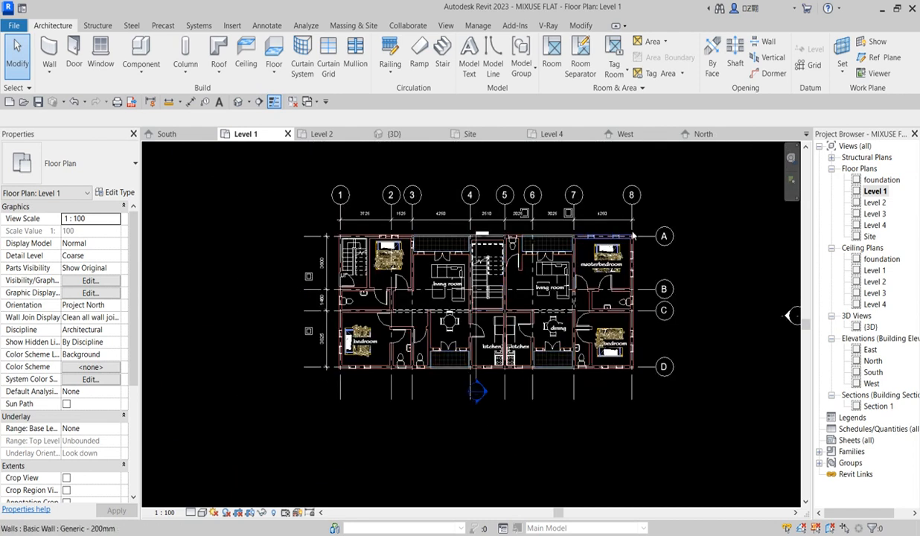
scroll(637, 256, up, 1)
scroll(519, 329, up, 4)
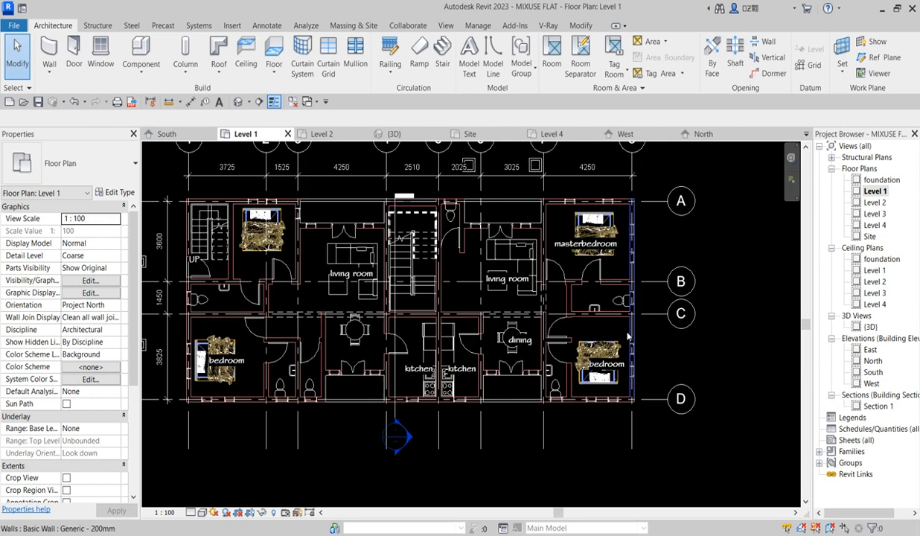
scroll(620, 306, down, 2)
scroll(568, 320, down, 3)
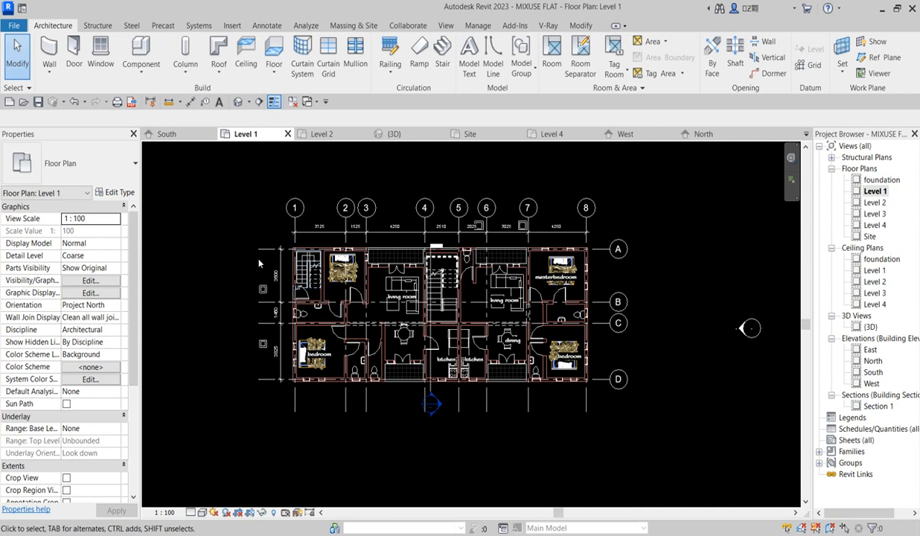
Set the view background color to White in the graphics options and accept the settings
click(13, 26)
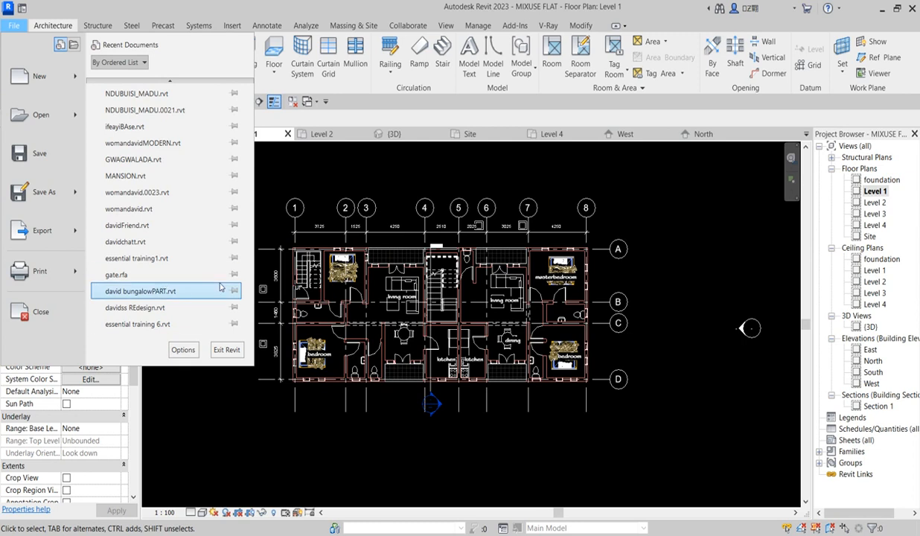
click(188, 350)
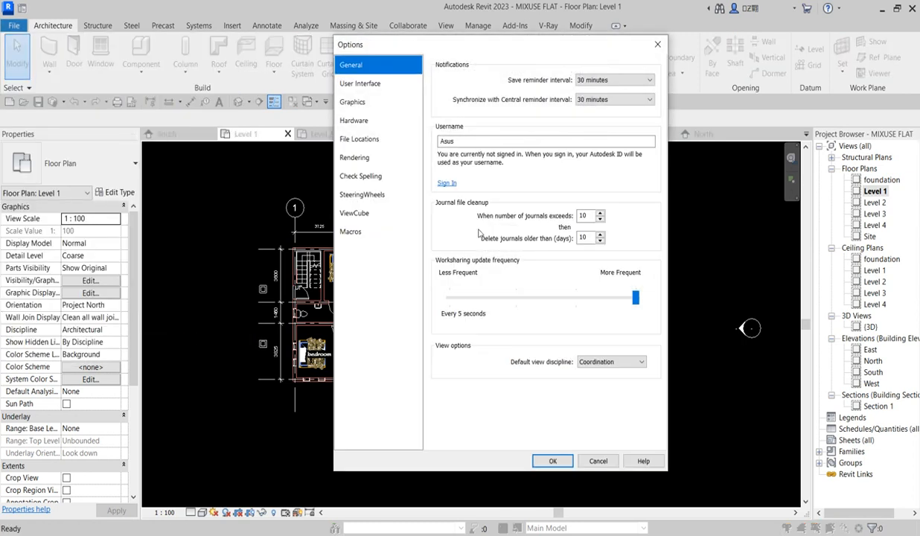
click(360, 107)
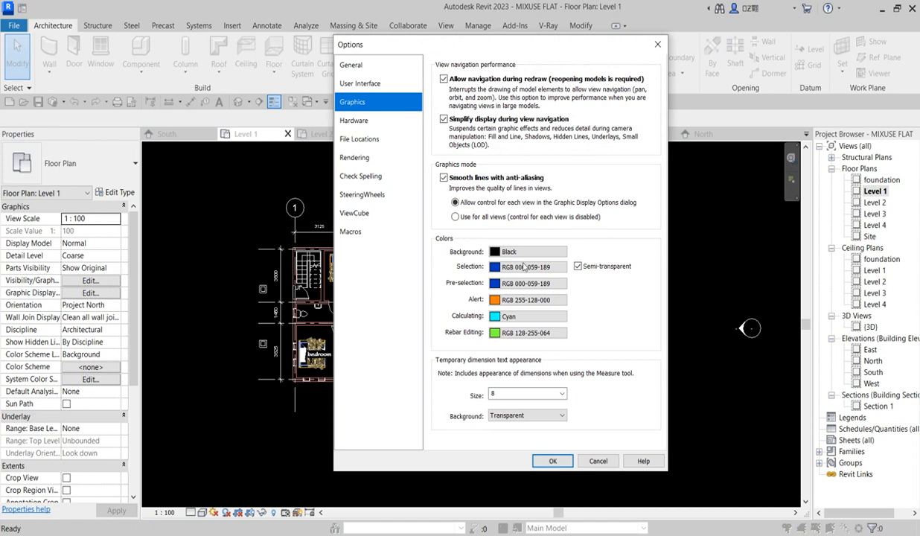
click(498, 253)
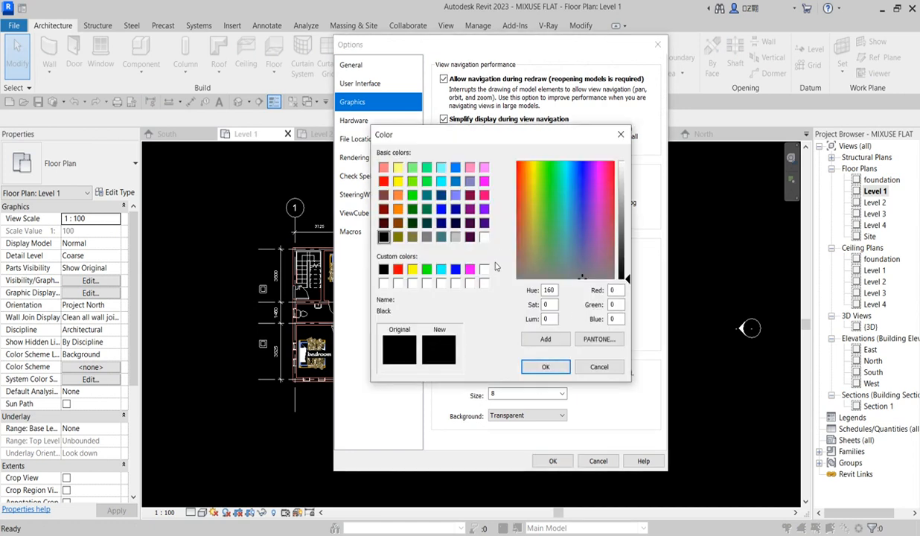
click(484, 238)
click(546, 366)
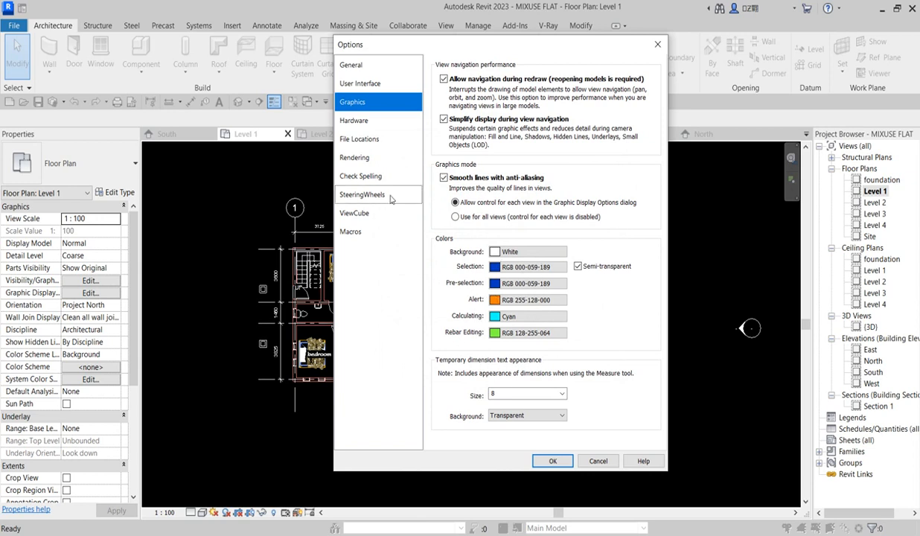
click(558, 462)
Examine the walls, doors and windows across the Level 1 plan against the white background
scroll(442, 309, up, 2)
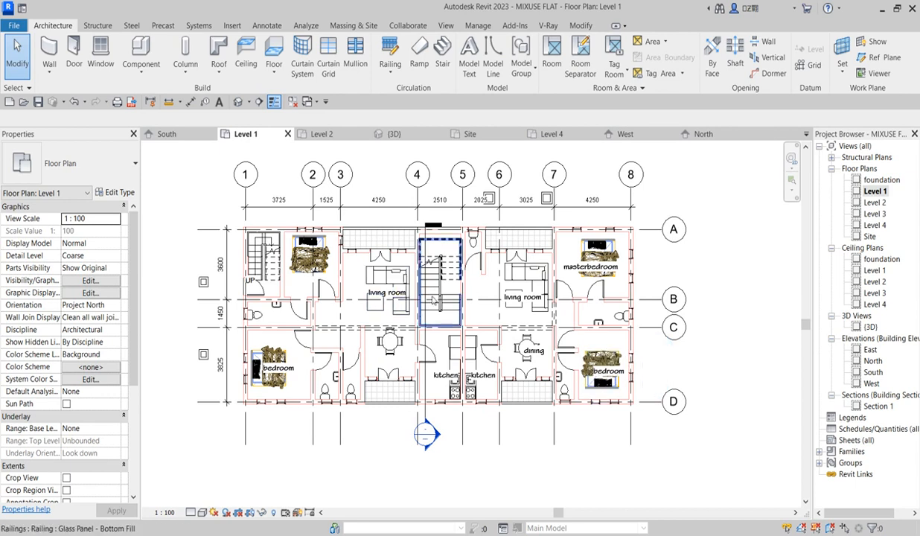
scroll(467, 309, up, 1)
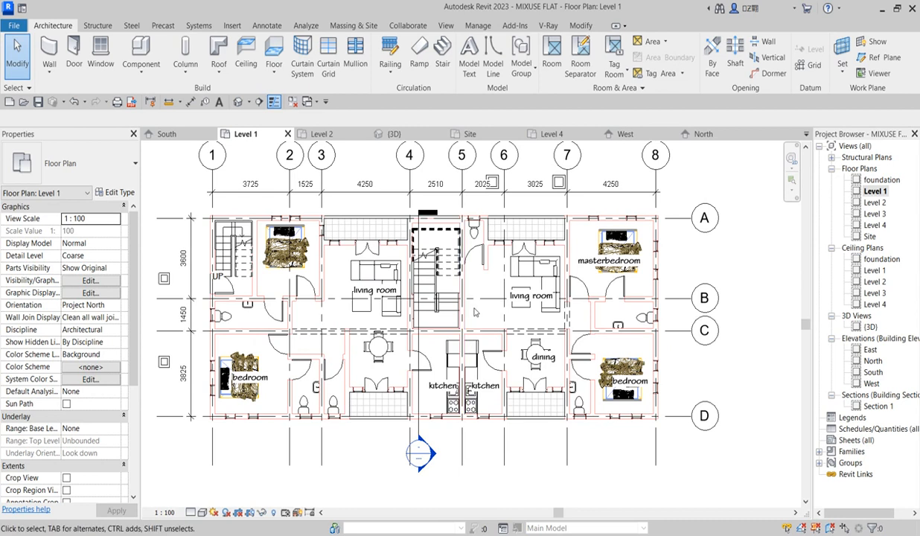
scroll(731, 398, down, 3)
click(494, 382)
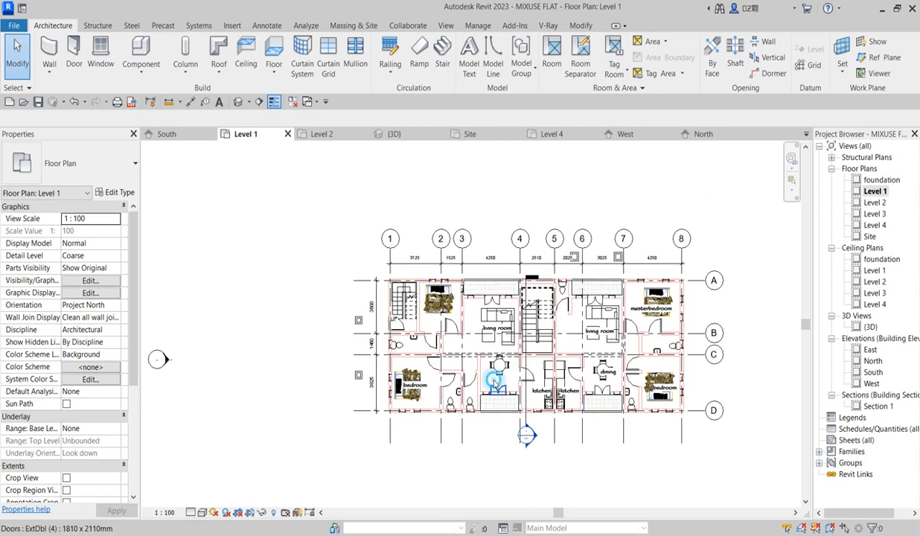
scroll(425, 355, up, 2)
click(515, 141)
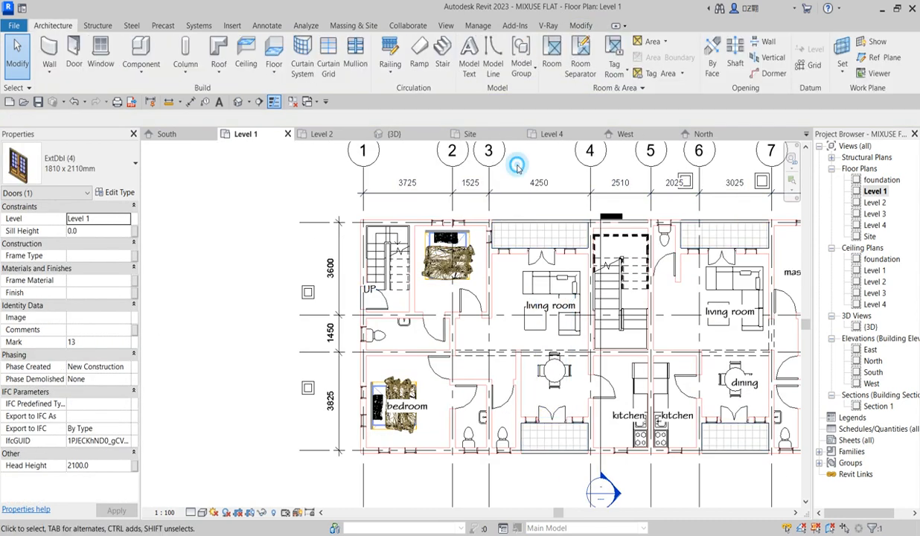
scroll(110, 287, down, 1)
scroll(228, 333, down, 3)
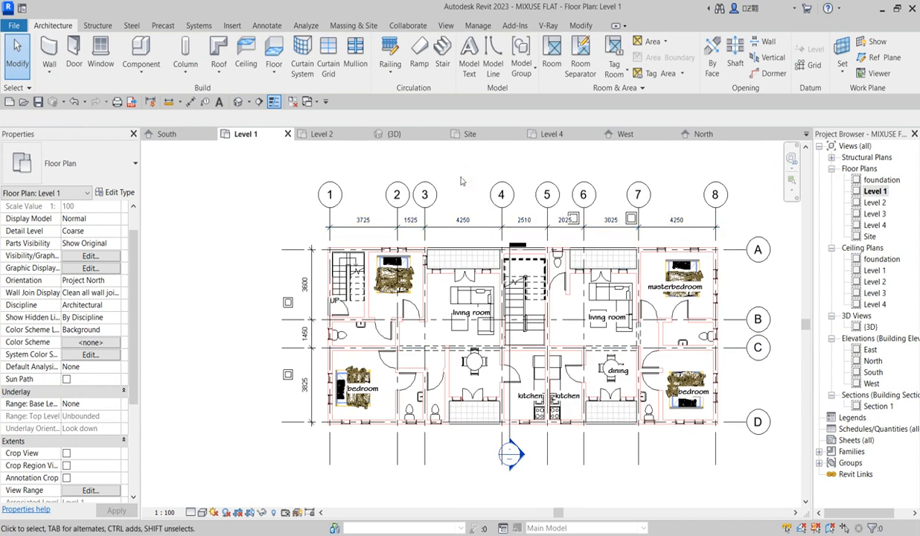
right_click(462, 180)
click(487, 186)
Open the Level 2 floor plan and examine its wall, door and window lines on the white background
double_click(876, 203)
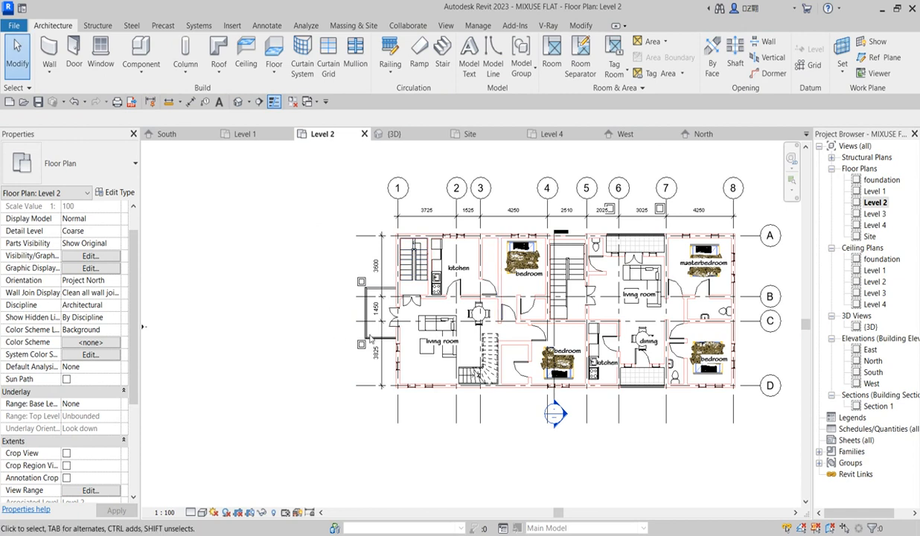
scroll(278, 360, down, 1)
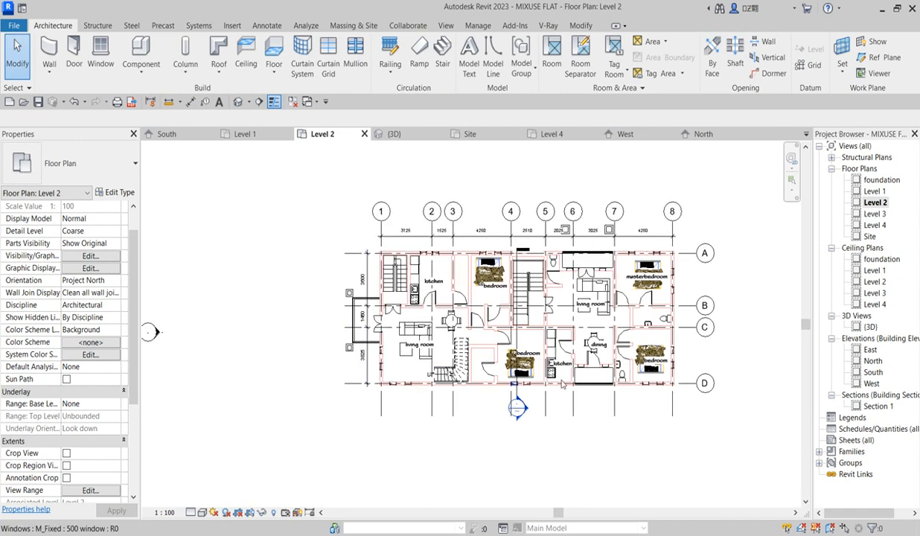
scroll(593, 270, up, 3)
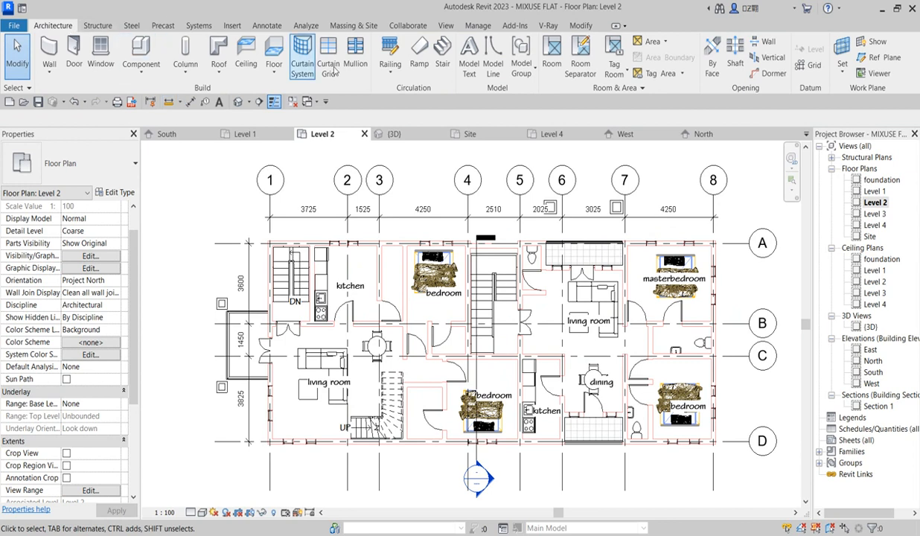
scroll(307, 327, down, 2)
scroll(347, 320, up, 3)
scroll(393, 314, up, 1)
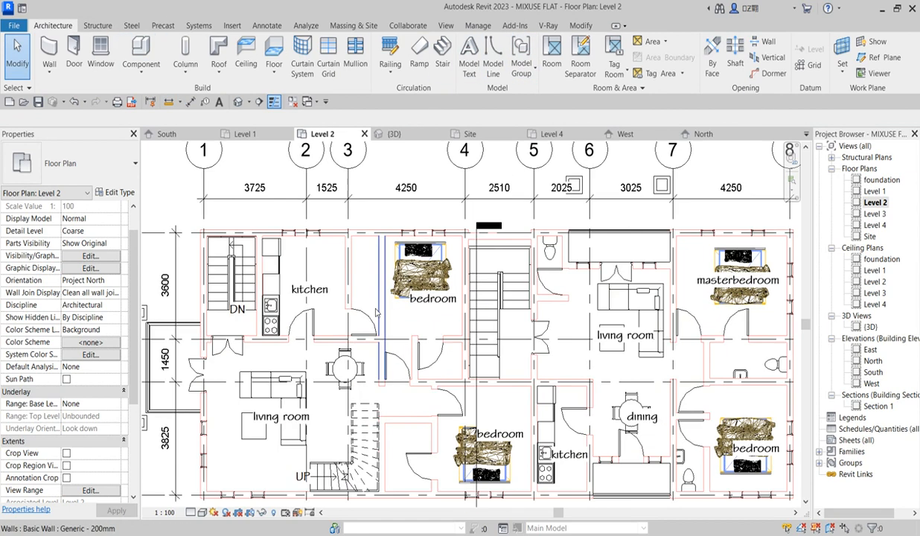
scroll(417, 305, down, 2)
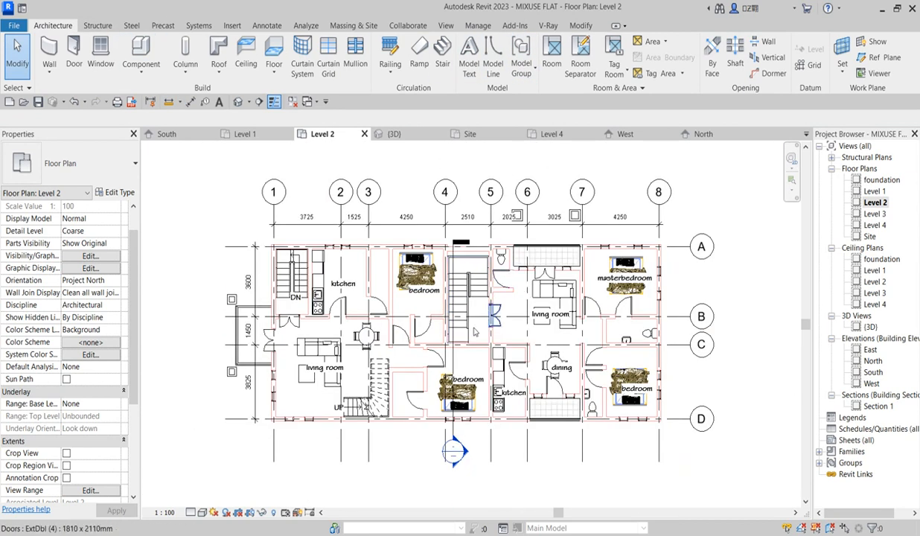
scroll(494, 296, up, 2)
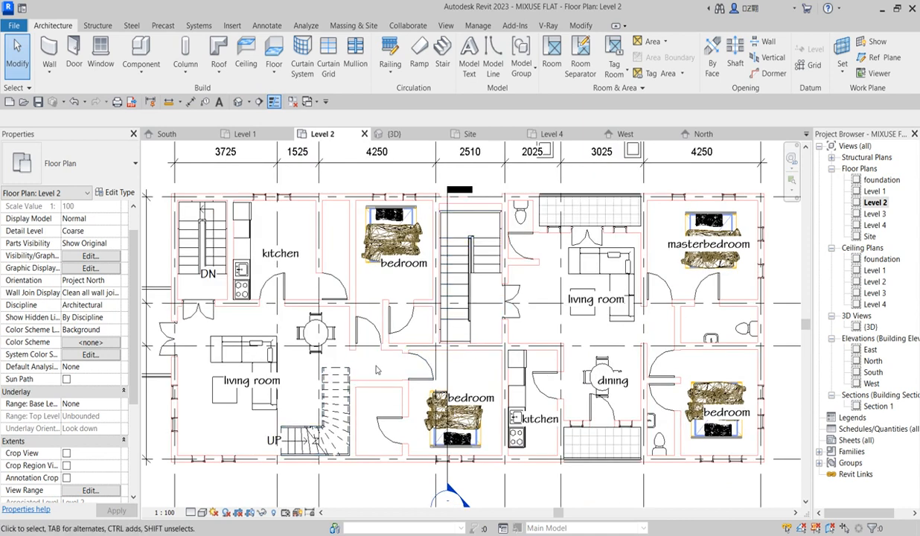
scroll(367, 372, down, 2)
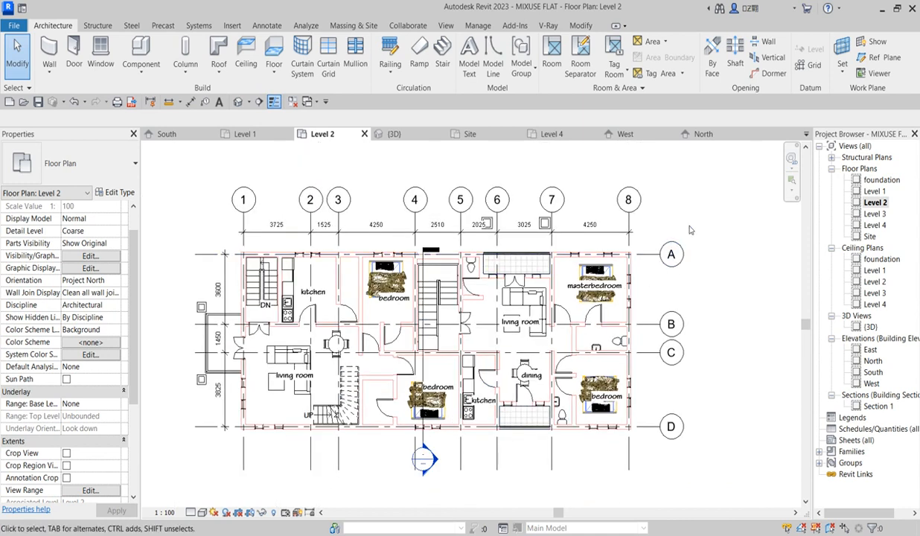
right_click(676, 193)
click(692, 201)
Return to the Level 1 floor plan and inspect the lines around the bedroom, toilets and living room
double_click(874, 191)
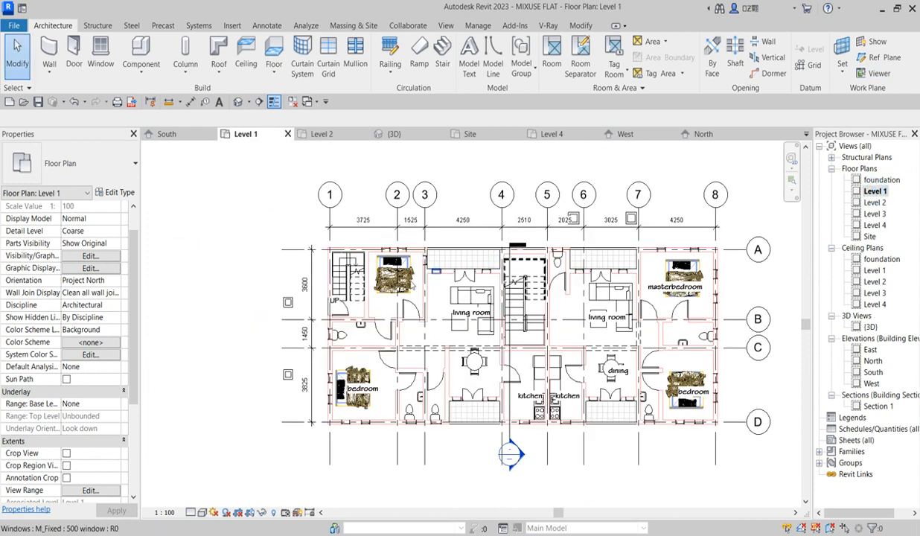
scroll(357, 275, down, 2)
scroll(471, 261, up, 2)
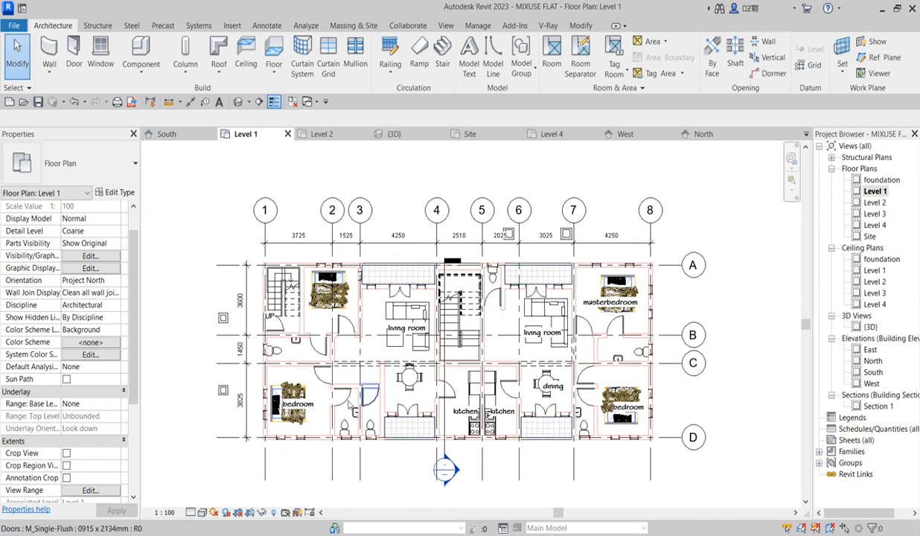
scroll(259, 372, up, 3)
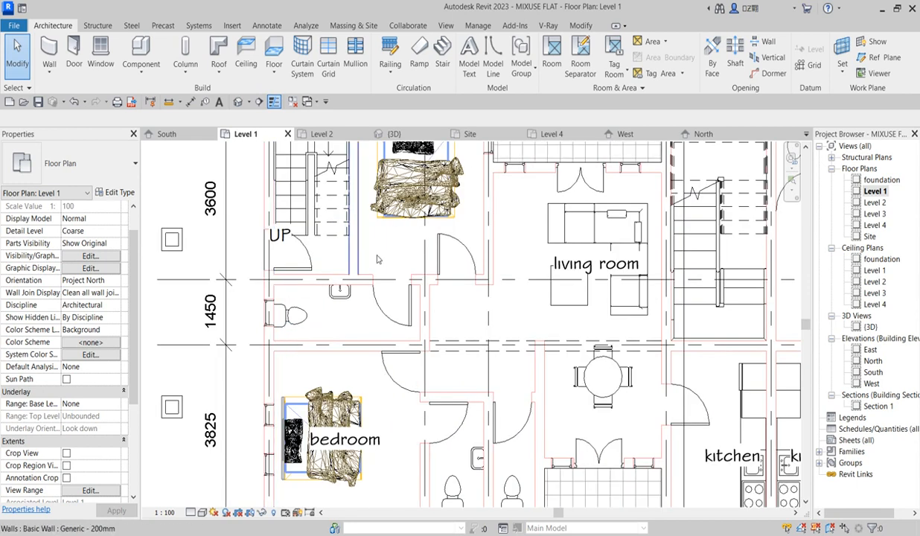
scroll(469, 319, down, 3)
scroll(350, 321, down, 2)
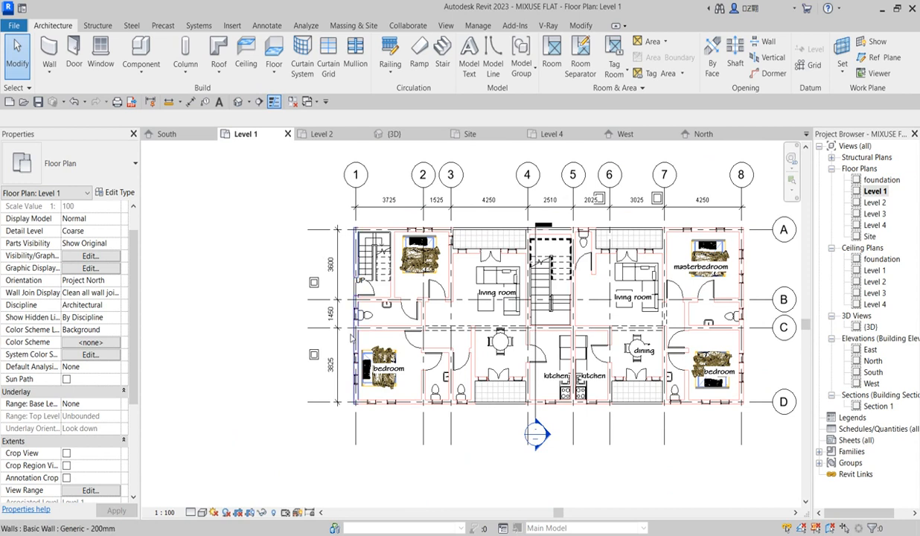
right_click(484, 172)
click(495, 175)
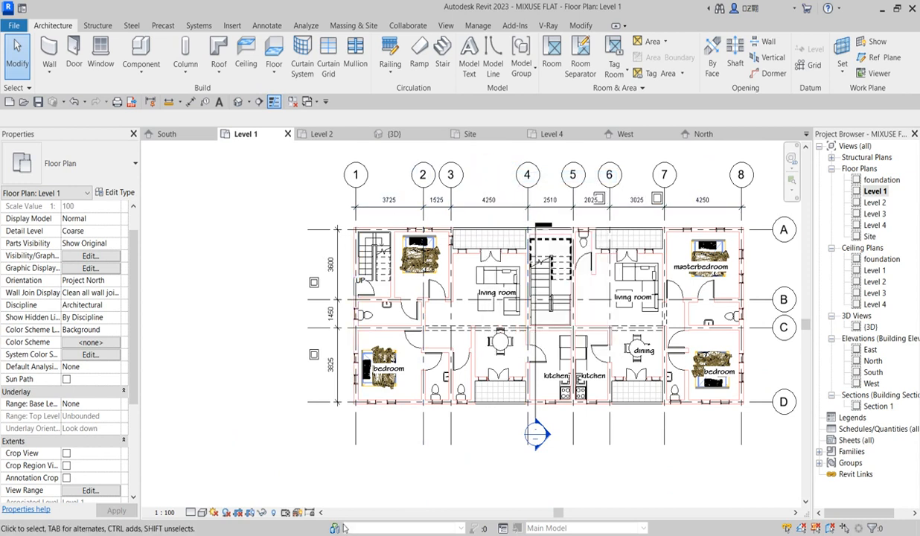